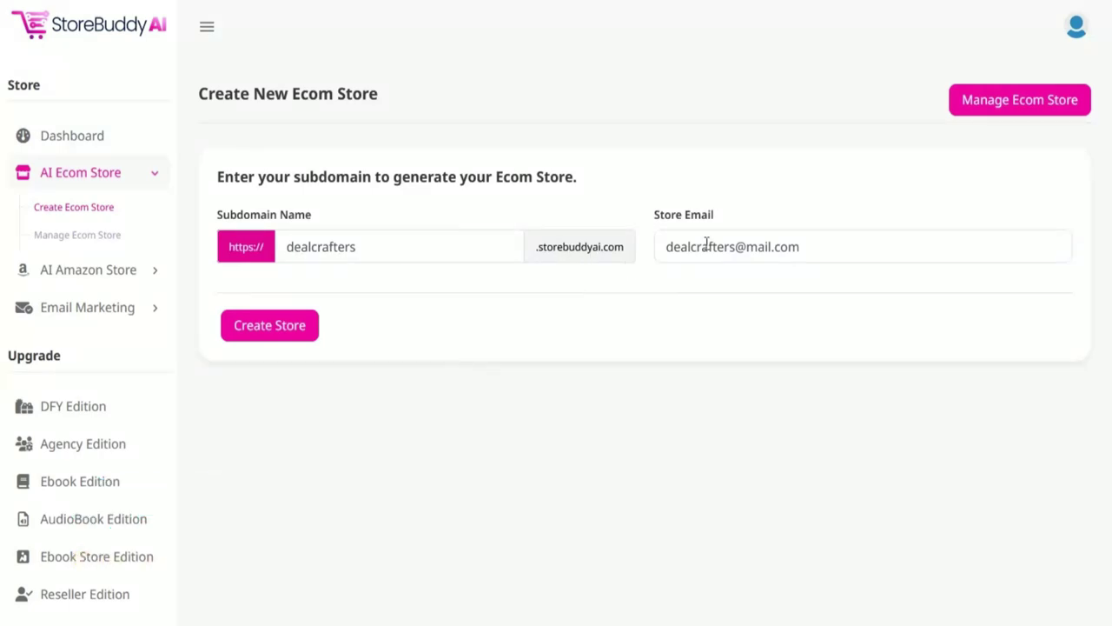
# Step: Create the ecom store with the subdomain dealcrafters and log in to its seller dashboard
pyautogui.click(276, 333)
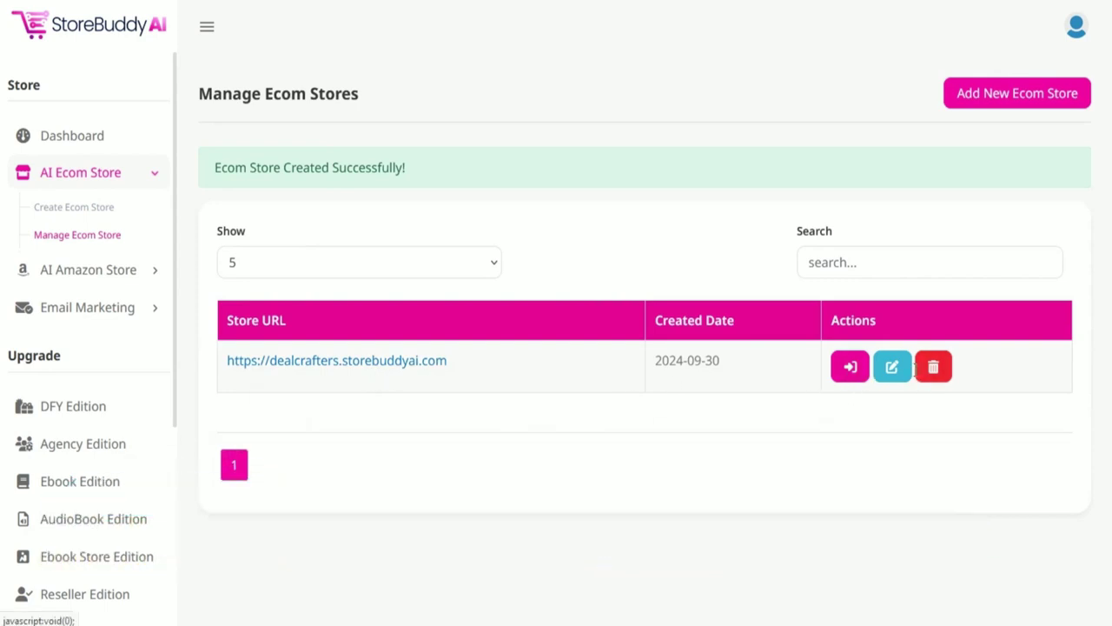
pyautogui.click(847, 369)
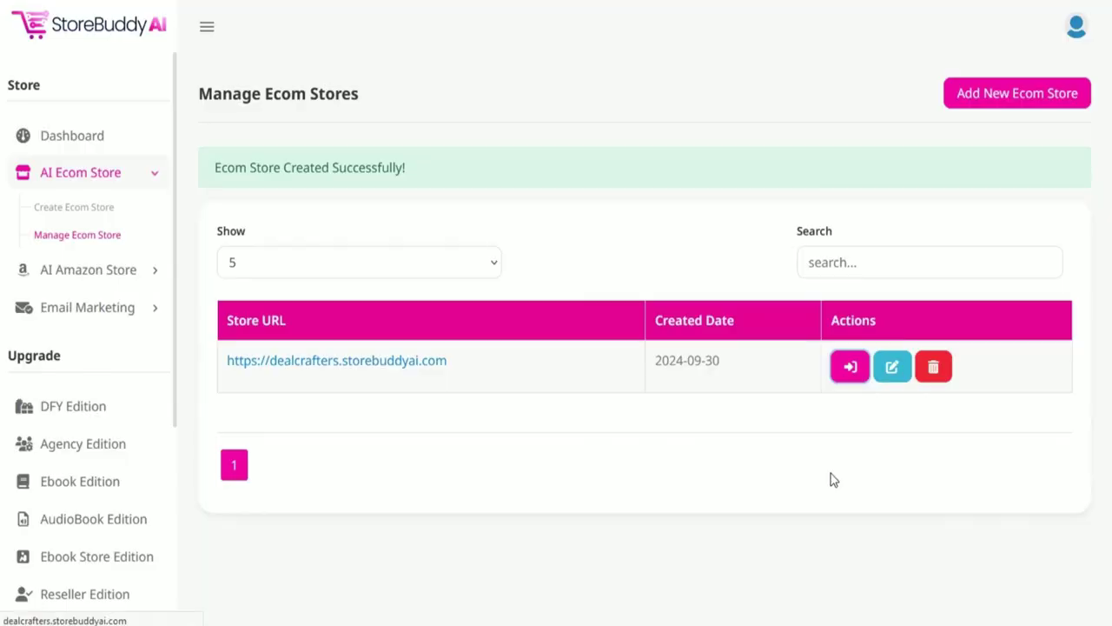
pyautogui.click(847, 317)
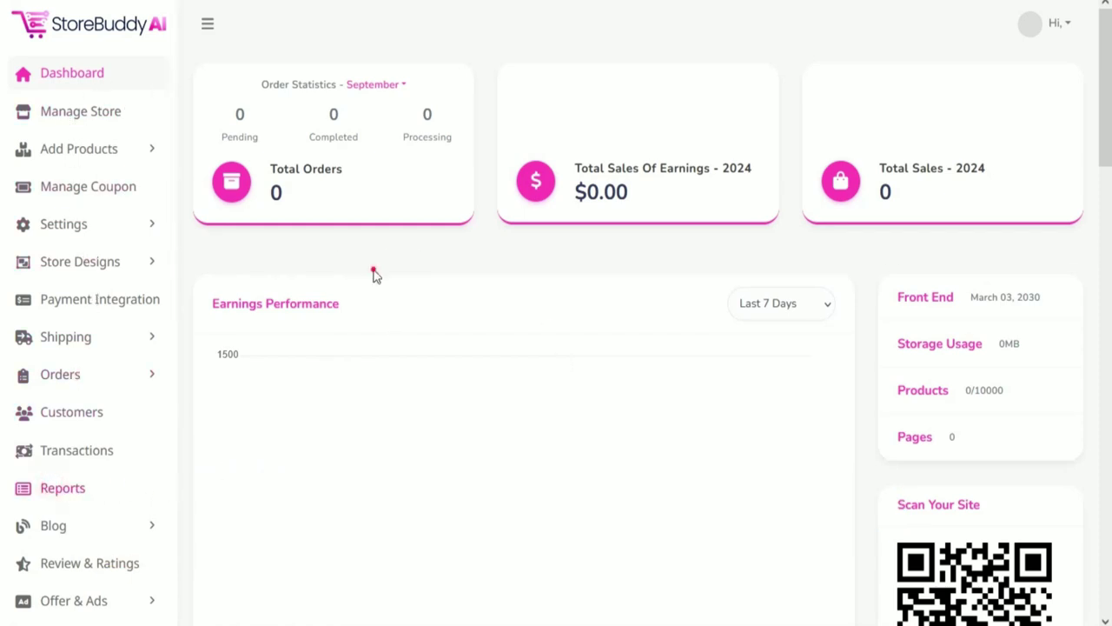
# Step: Start a new digital product named MacBook Pro Laptop, priced 1484 with a special discount of 10 percent
pyautogui.click(78, 158)
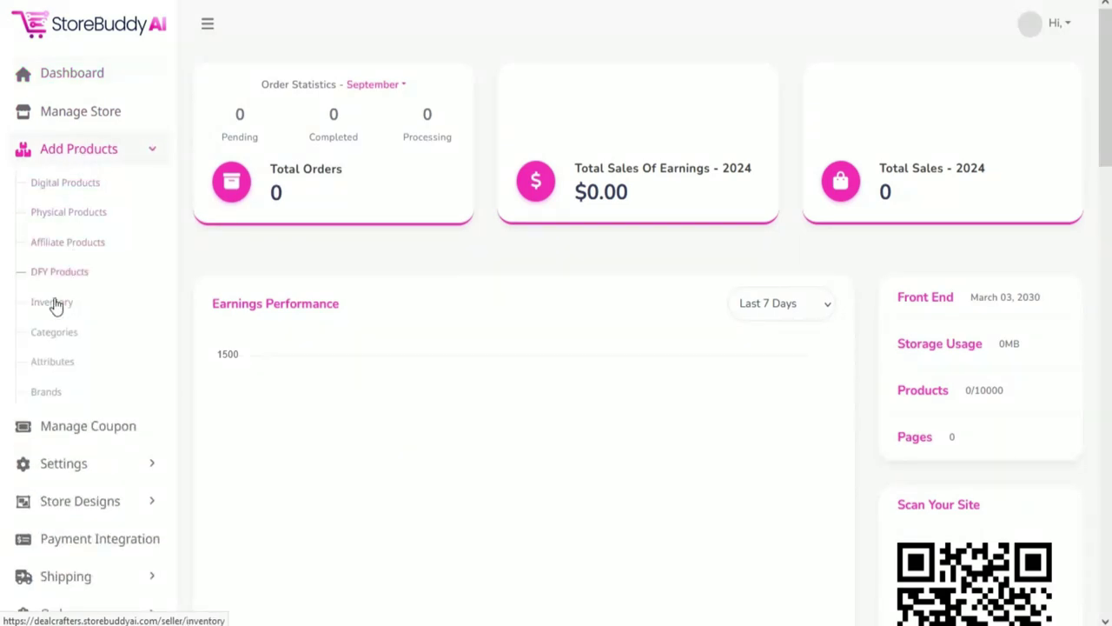
pyautogui.click(84, 184)
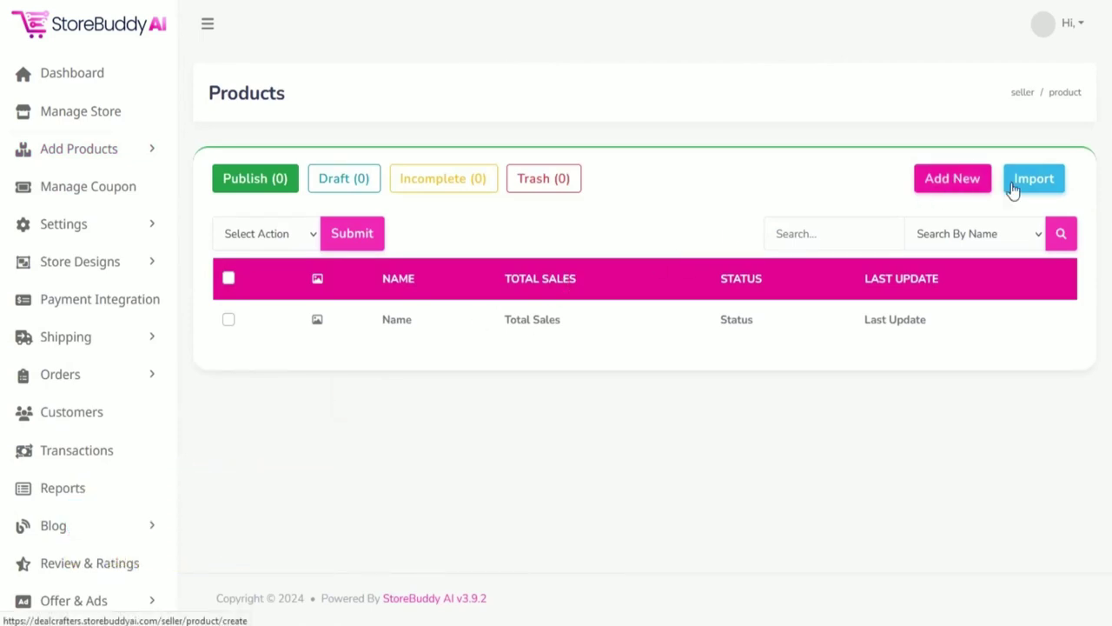
pyautogui.click(970, 193)
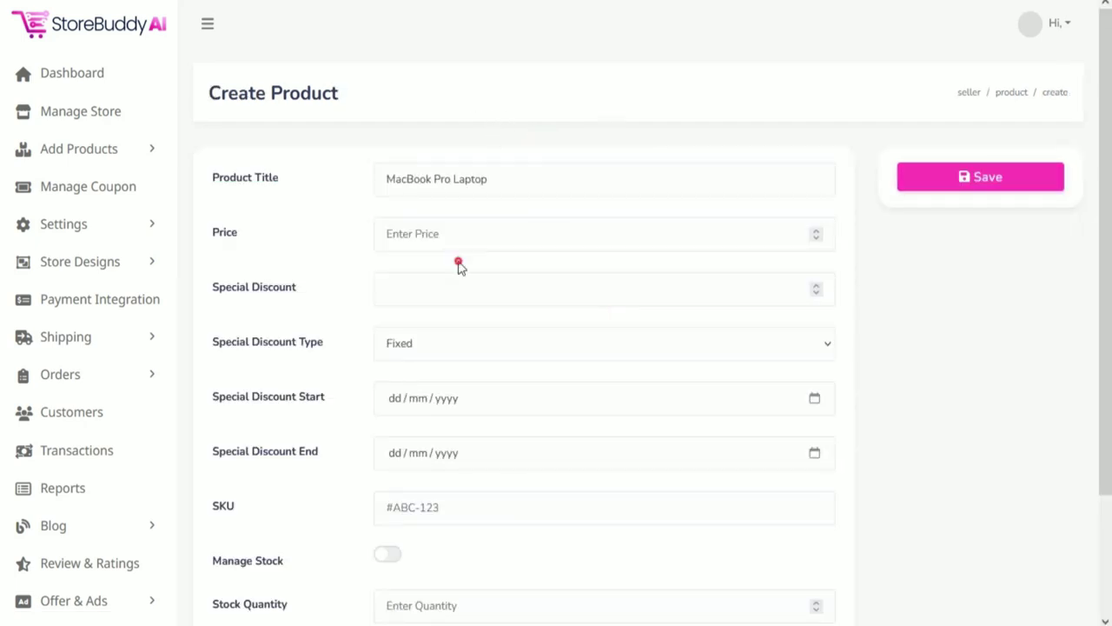
pyautogui.click(467, 342)
pyautogui.click(459, 402)
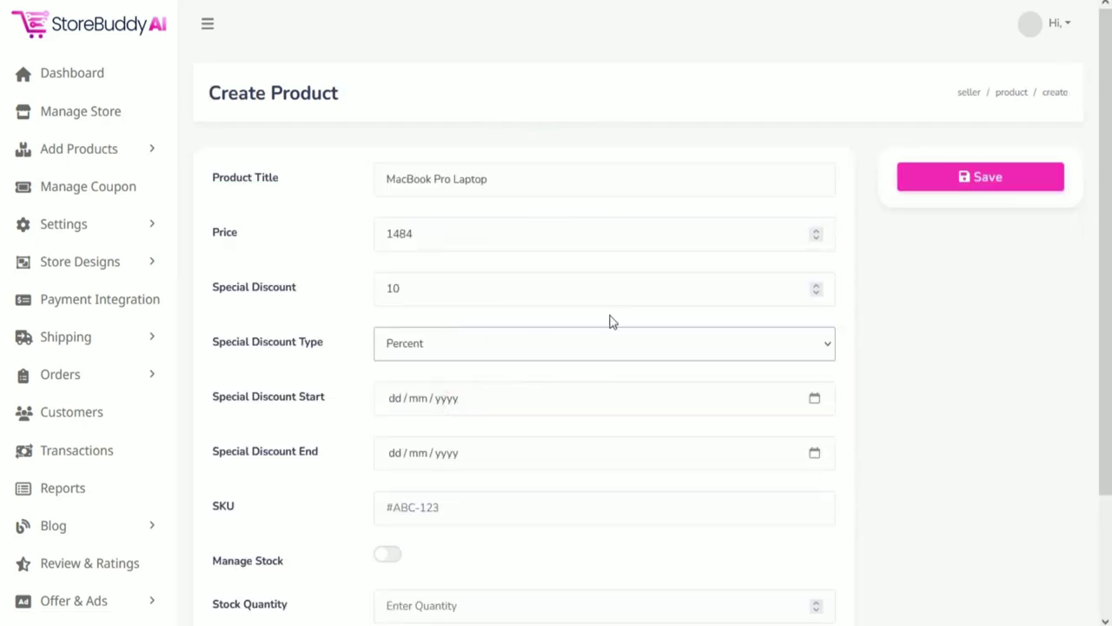
# Step: Set the special discount to start on 30/09/2024 and end on 04/10/2024
pyautogui.scroll(-2, 814, 260)
pyautogui.click(814, 257)
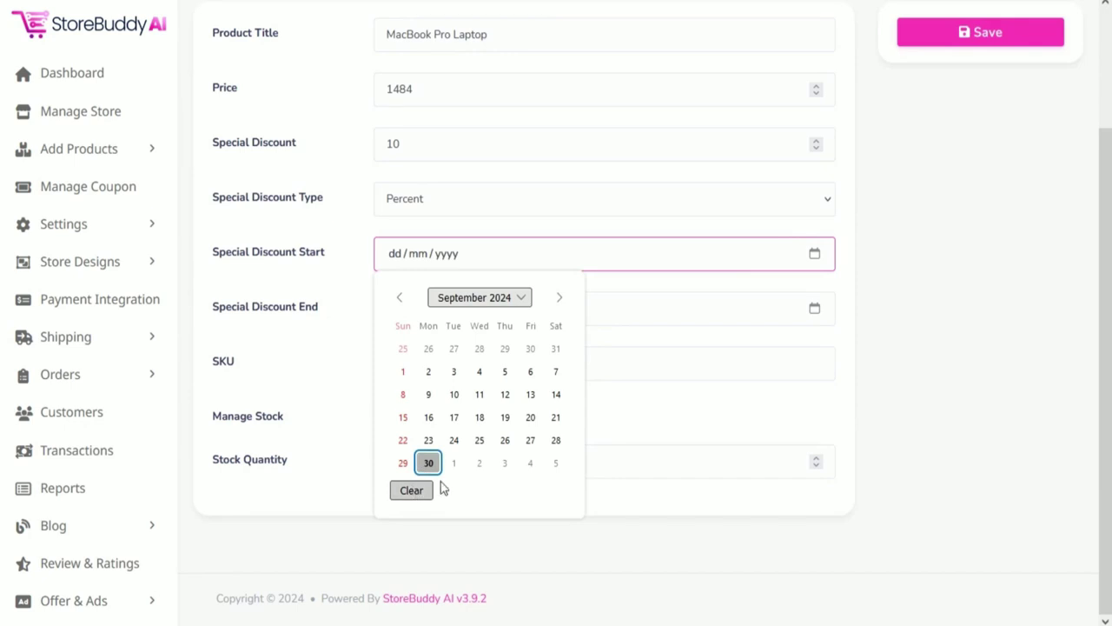
pyautogui.click(429, 462)
pyautogui.click(814, 310)
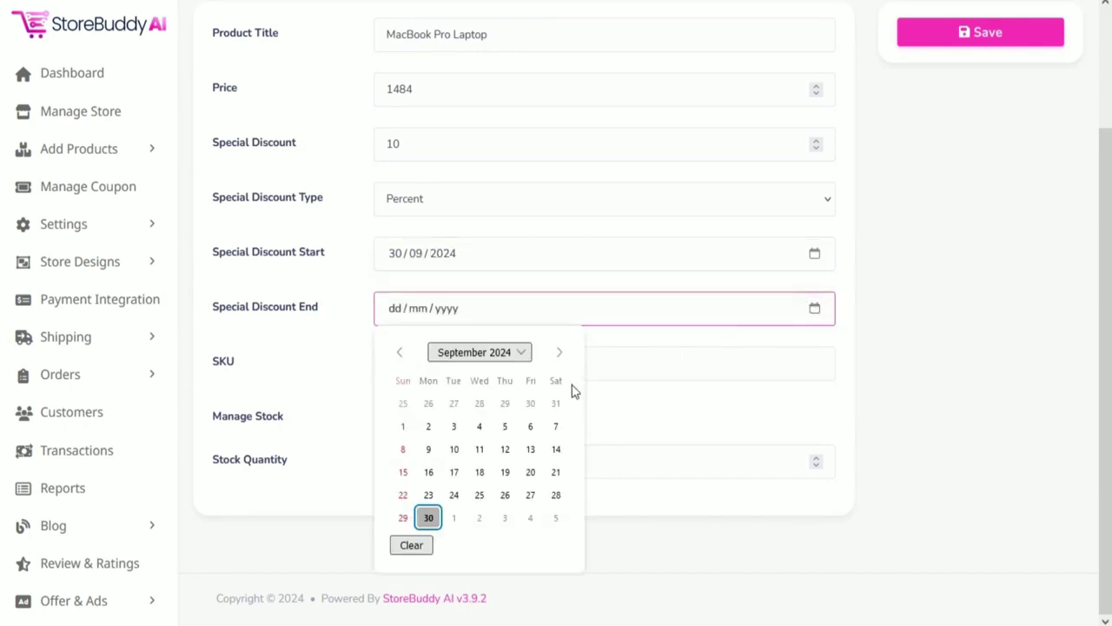
pyautogui.click(559, 355)
pyautogui.click(529, 405)
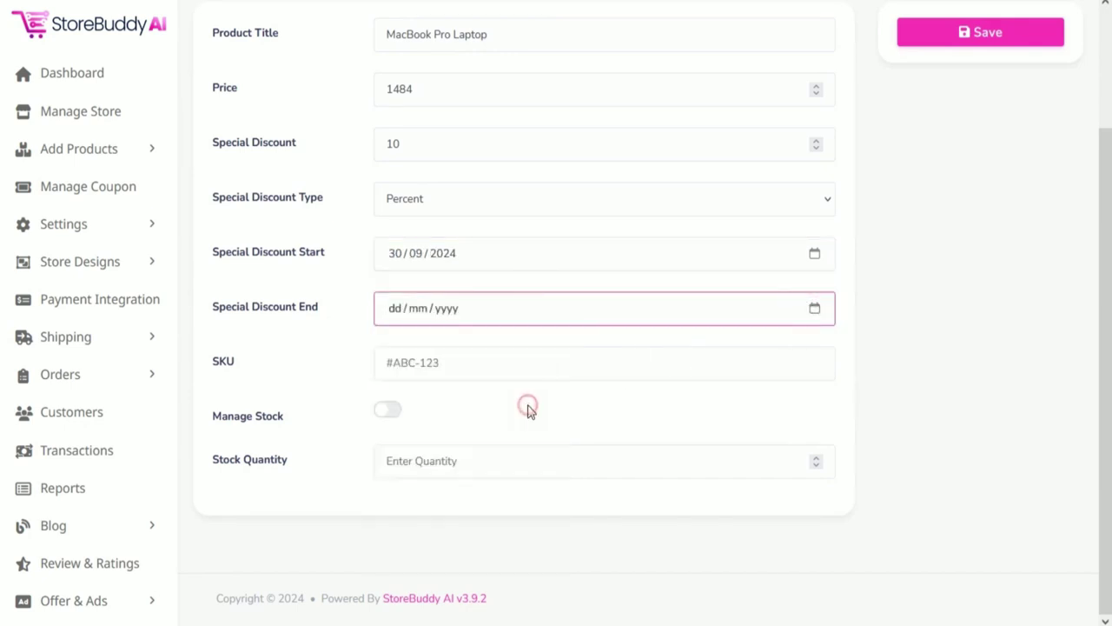
# Step: Enter SKU #XYZ-123, enable stock management with a quantity of 6, and save the product
pyautogui.click(383, 411)
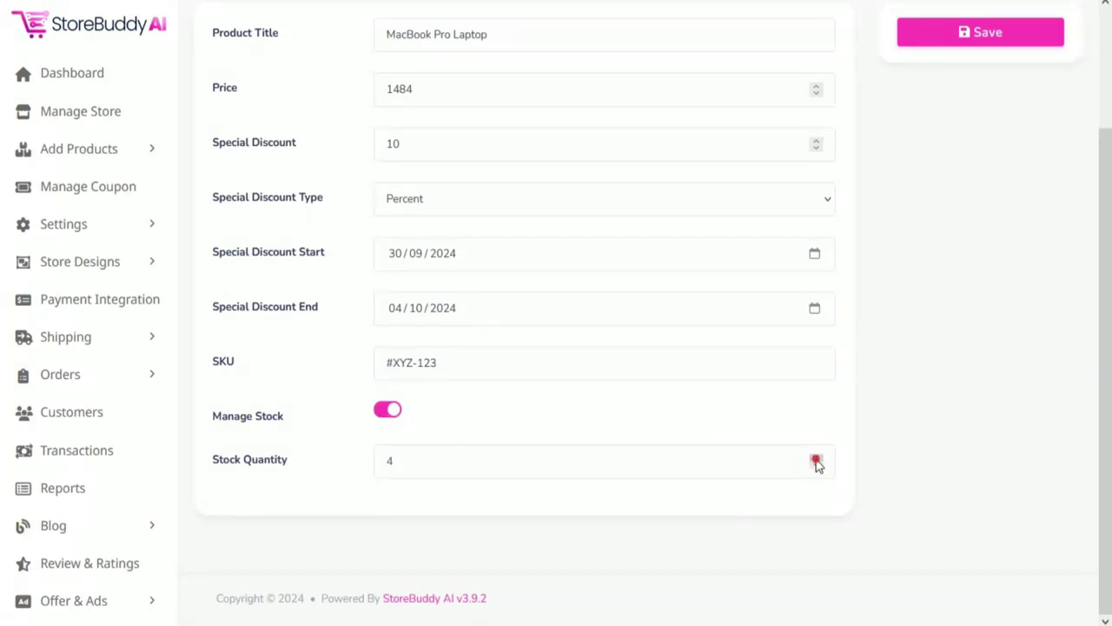
pyautogui.scroll(2, 563, 583)
pyautogui.click(949, 179)
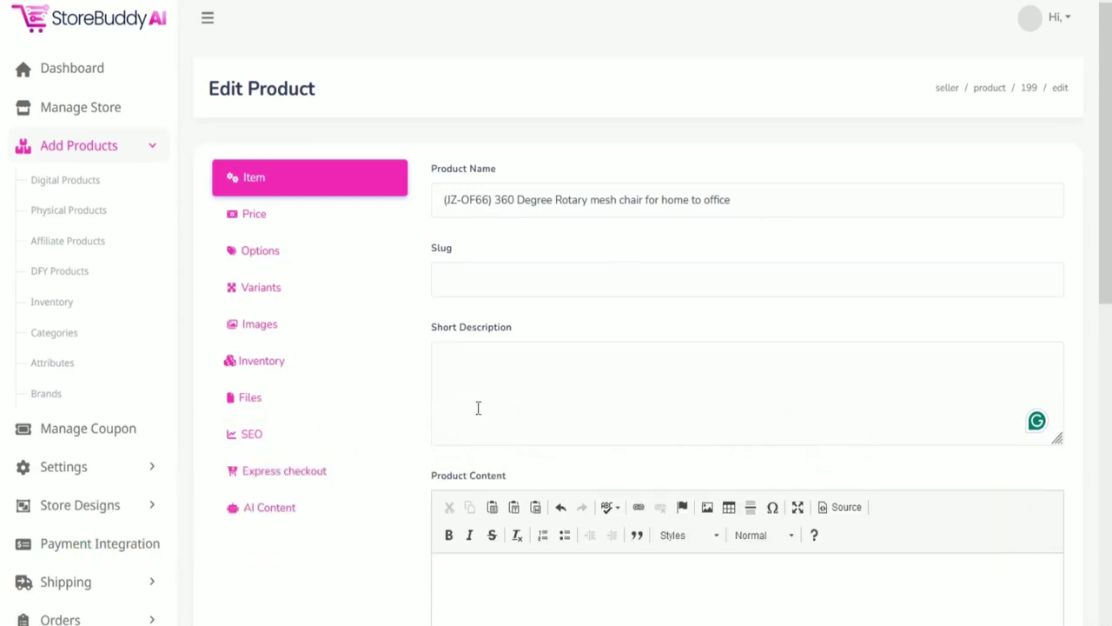
# Step: Generate an AI product description for "360 Degree Rotary mesh chair for home to office" and copy the result
pyautogui.click(502, 323)
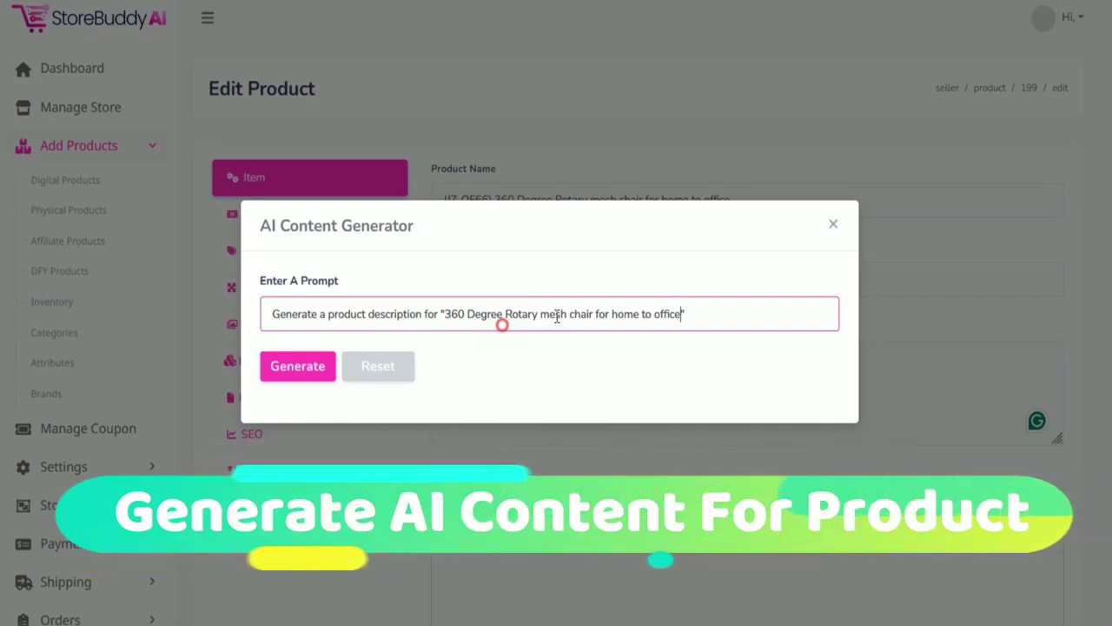
pyautogui.click(301, 372)
pyautogui.scroll(-2, 479, 342)
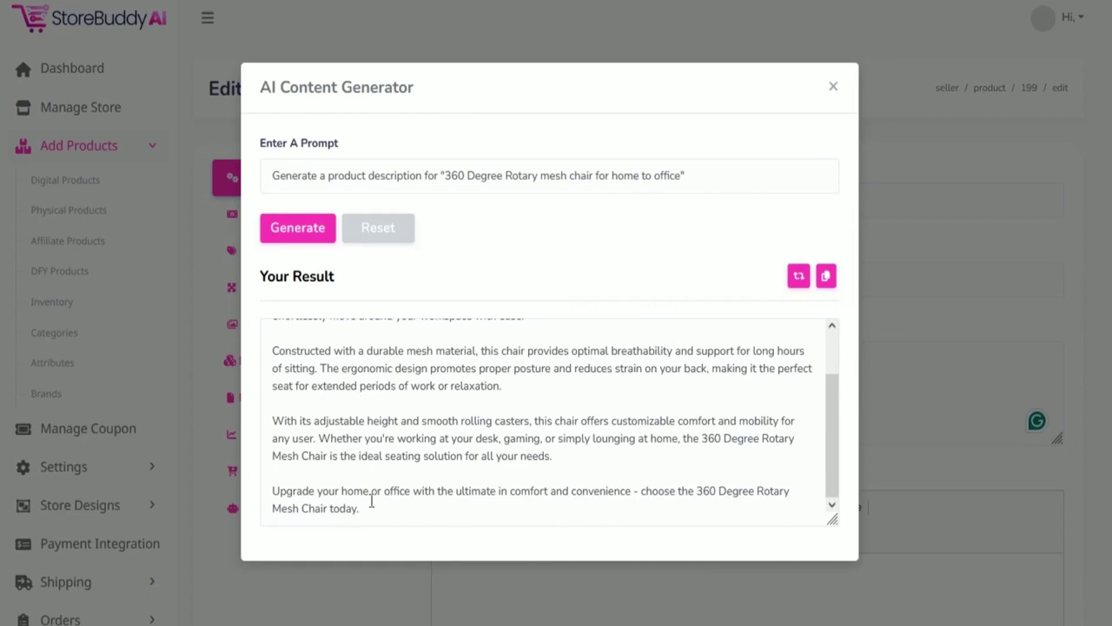
pyautogui.scroll(2, 383, 478)
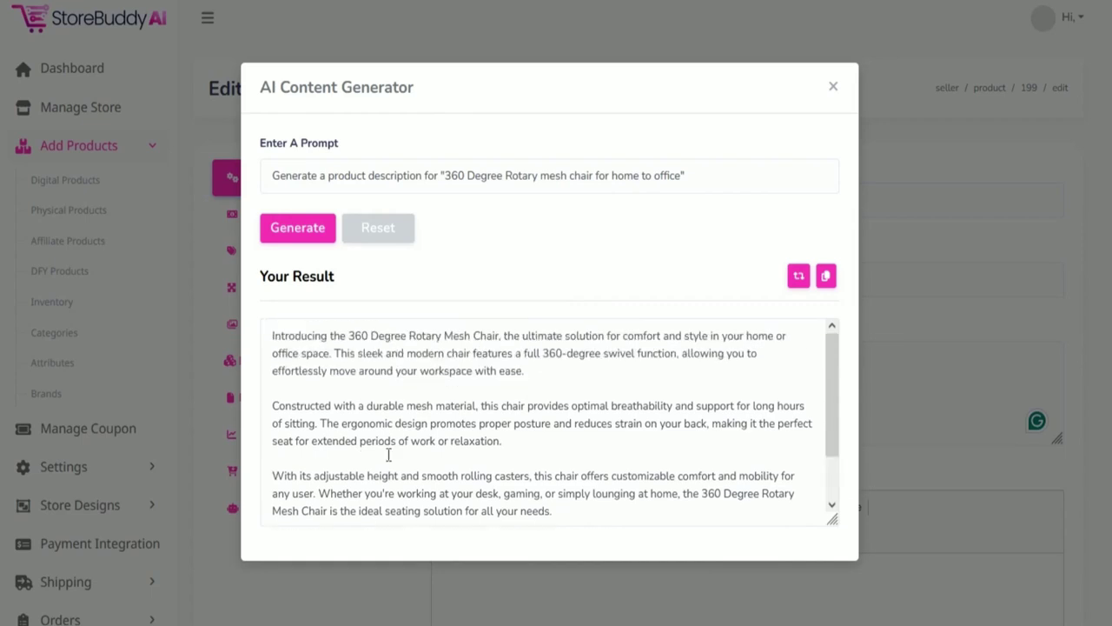
pyautogui.click(825, 277)
pyautogui.click(833, 94)
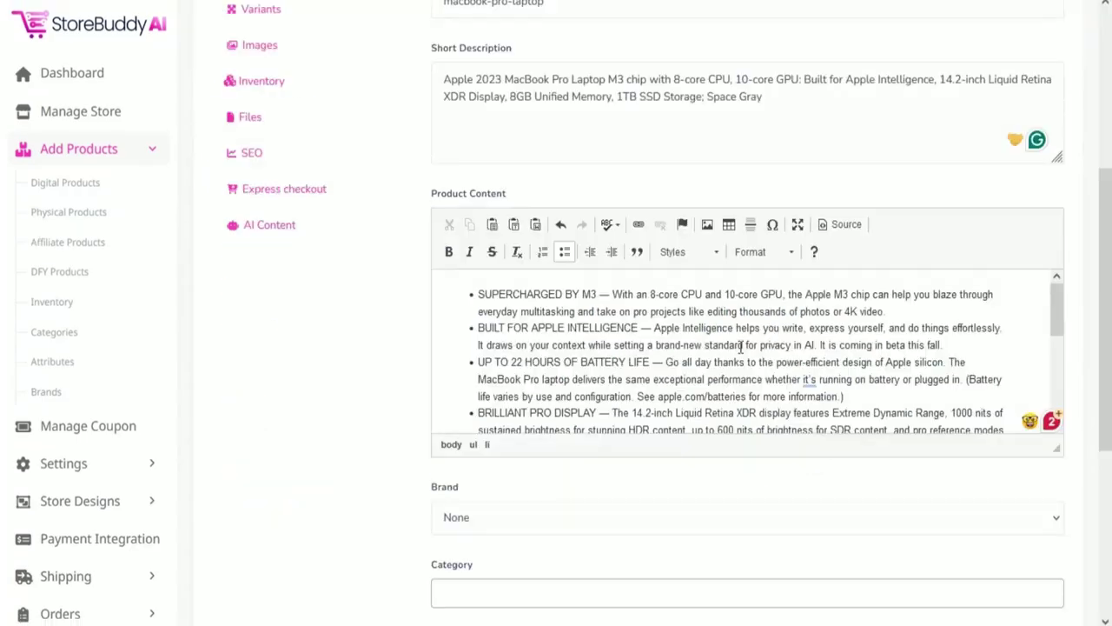
# Step: Leave the laptop's brand at None, feature it under Trending products, and save the item details
pyautogui.scroll(-5, 734, 356)
pyautogui.scroll(-3, 589, 338)
pyautogui.click(561, 264)
pyautogui.click(472, 269)
pyautogui.click(473, 419)
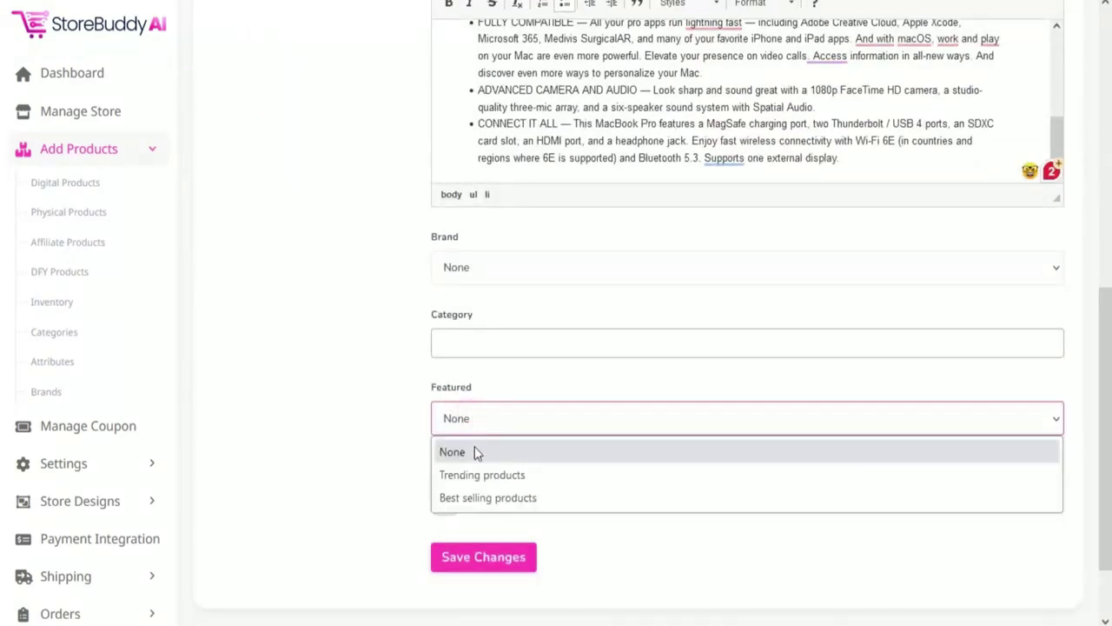
pyautogui.click(487, 476)
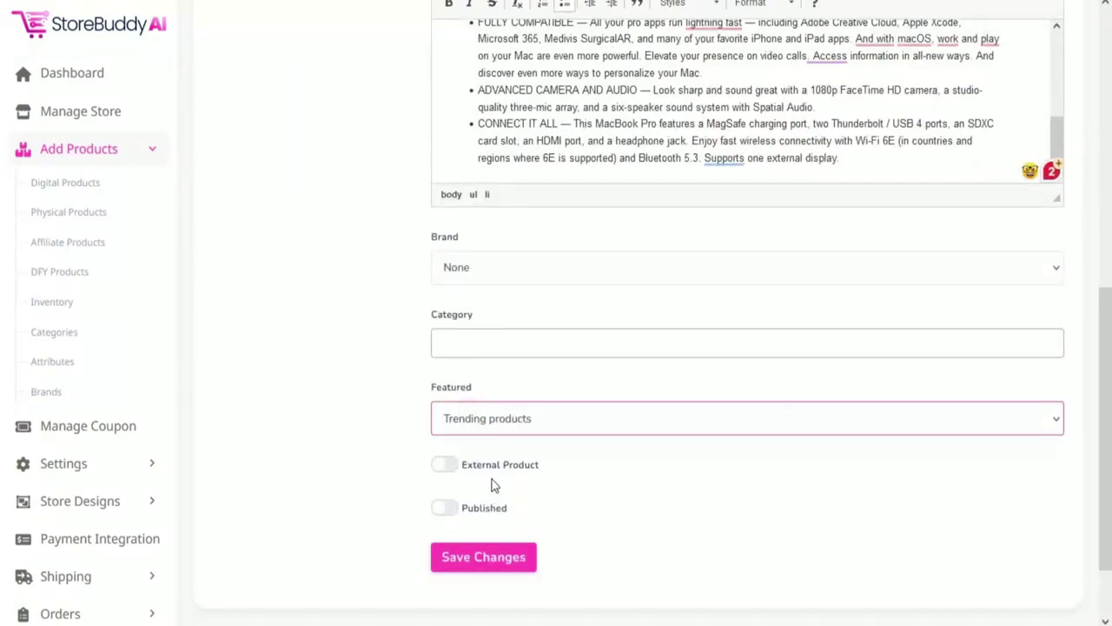
pyautogui.click(445, 466)
pyautogui.click(432, 466)
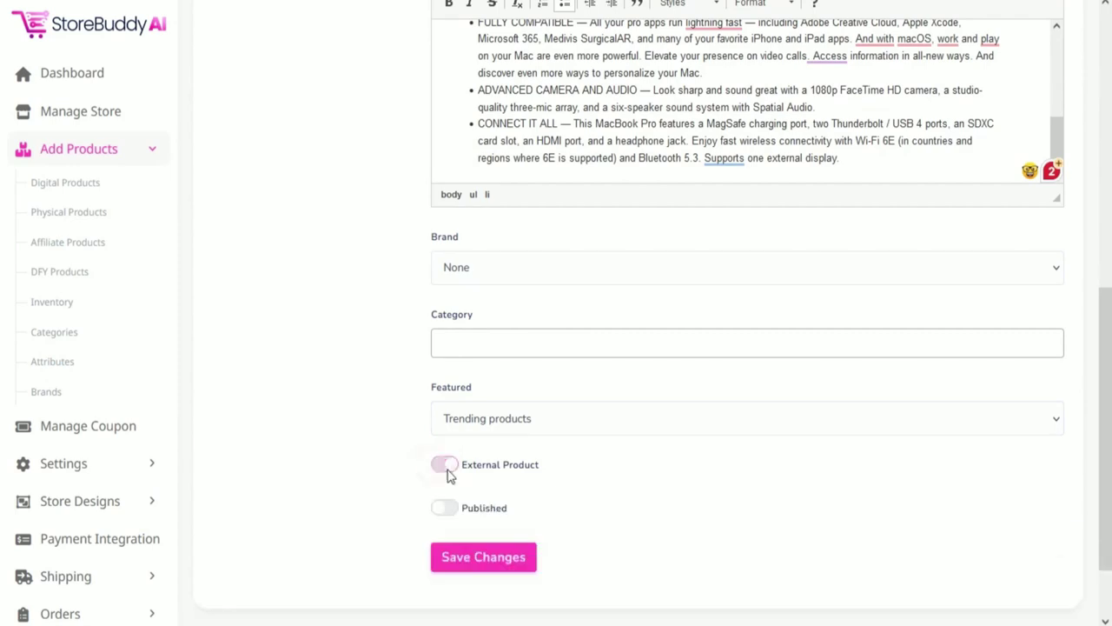
pyautogui.scroll(-1, 446, 469)
pyautogui.click(477, 467)
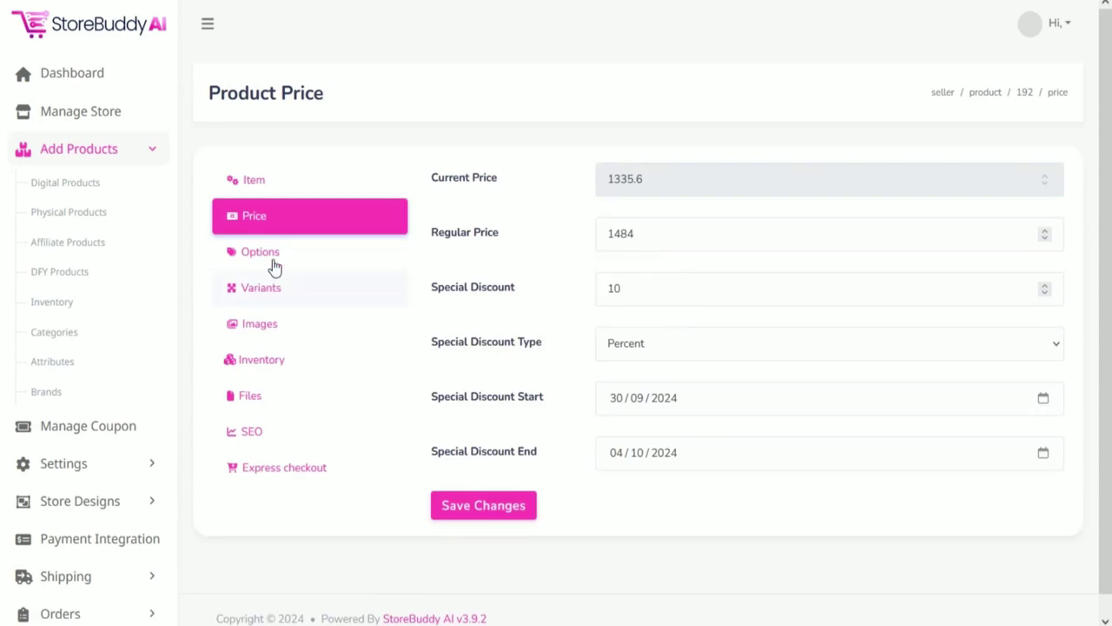
# Step: View the laptop's options page, add a blank variant row and check the attribute choices it offers
pyautogui.click(364, 269)
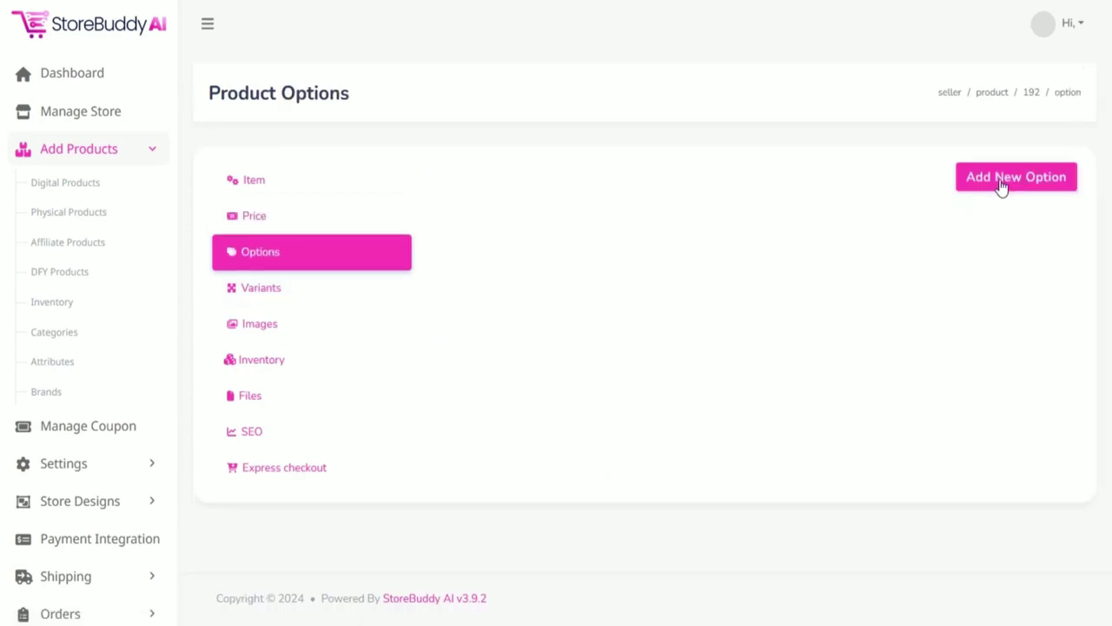
pyautogui.click(362, 316)
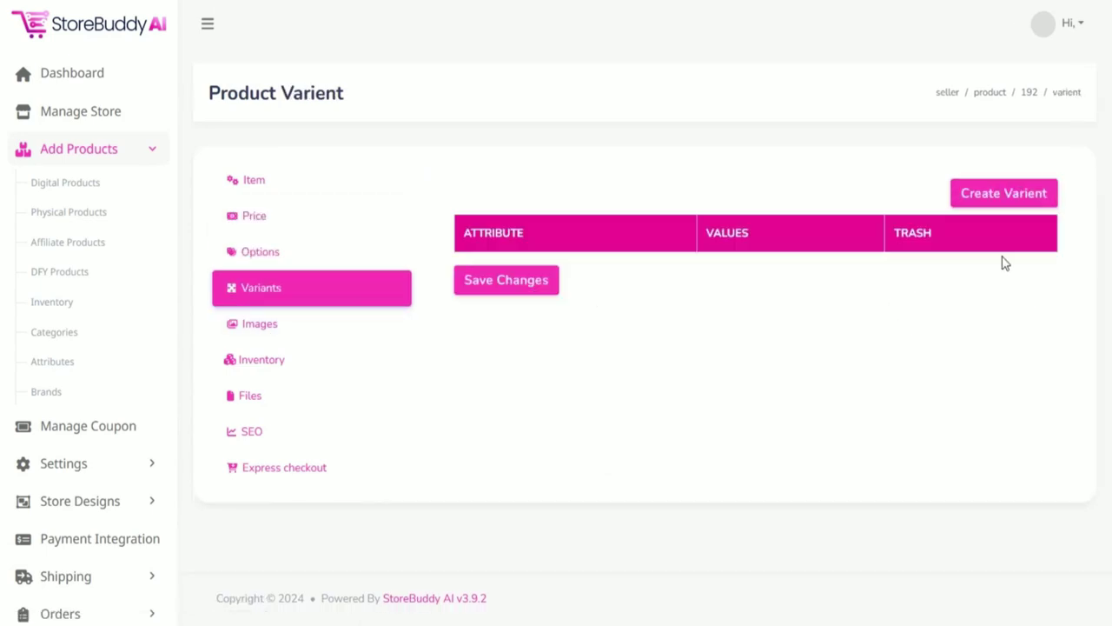
pyautogui.click(1005, 205)
pyautogui.click(697, 281)
pyautogui.click(668, 288)
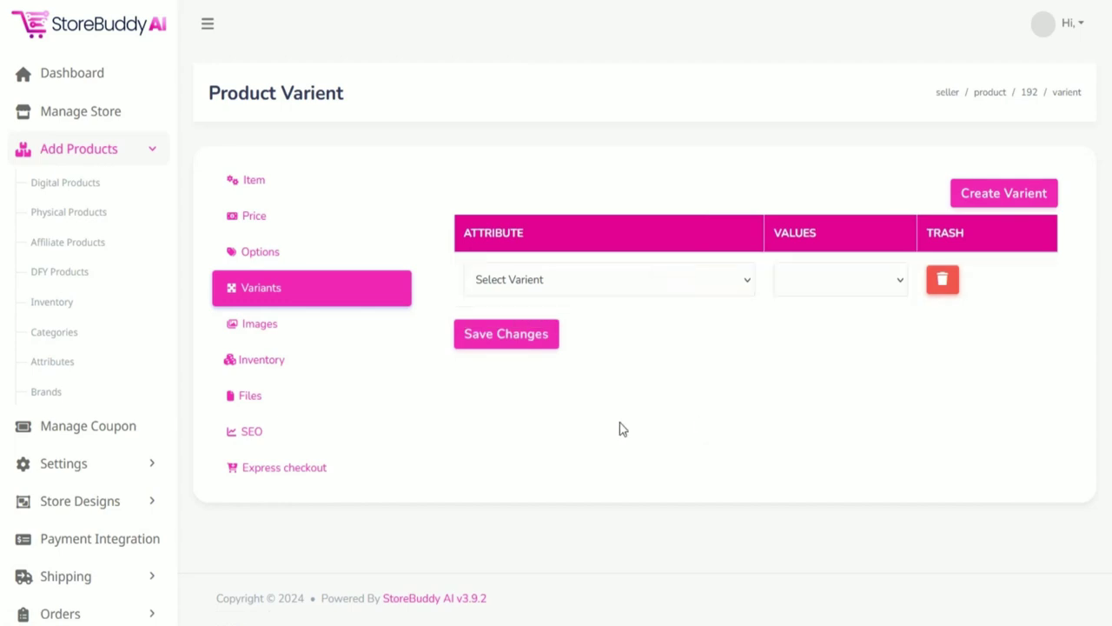
# Step: Upload the image file 61IsexTCOhL._AC_SL1500_ from the AI Store Buddy folder to the laptop's product images
pyautogui.click(255, 334)
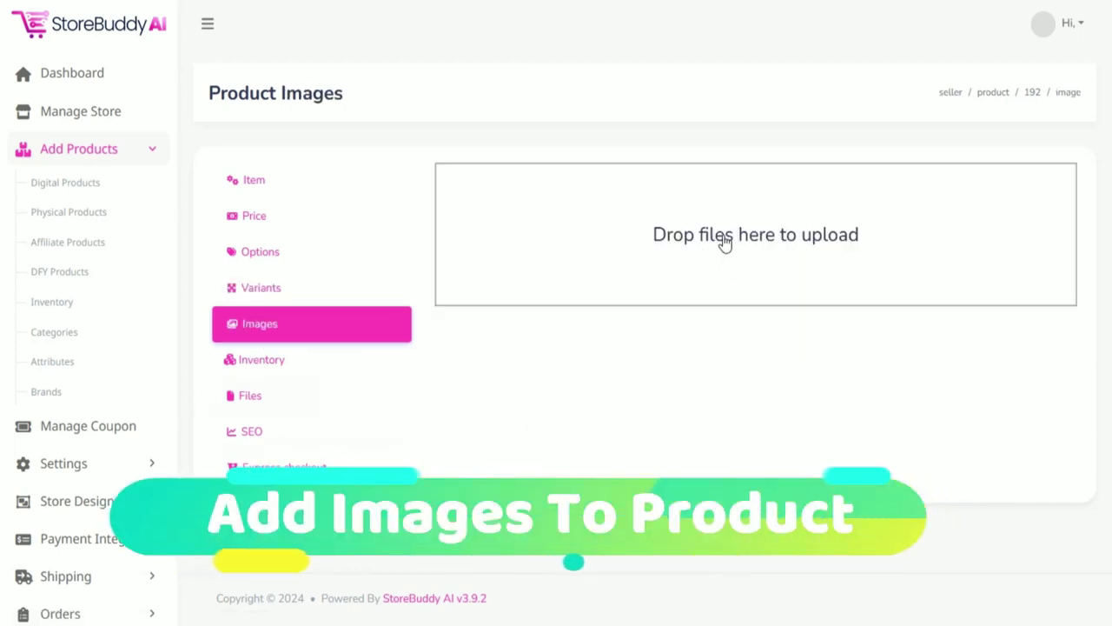
pyautogui.click(395, 205)
pyautogui.click(170, 148)
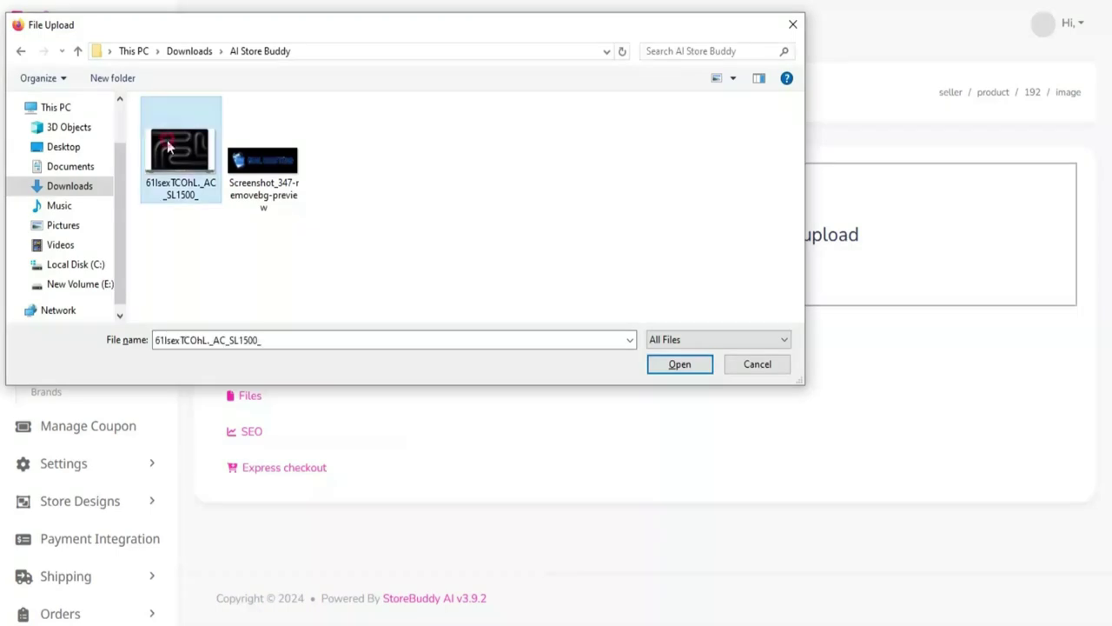
pyautogui.click(683, 369)
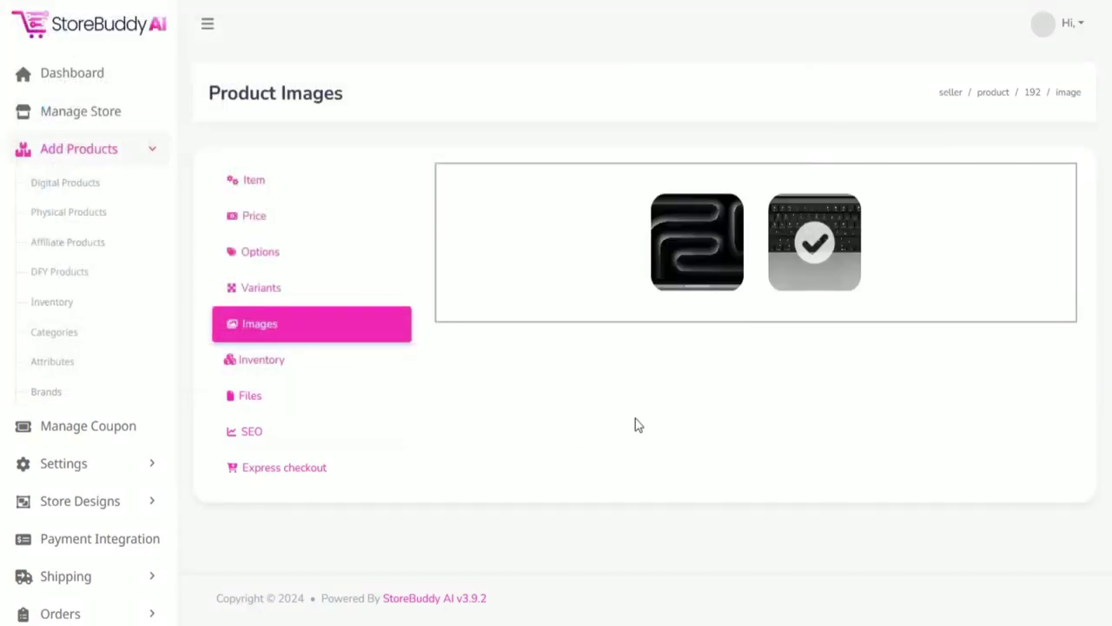
# Step: Review the laptop's inventory settings, downloadable files and SEO meta title
pyautogui.click(295, 360)
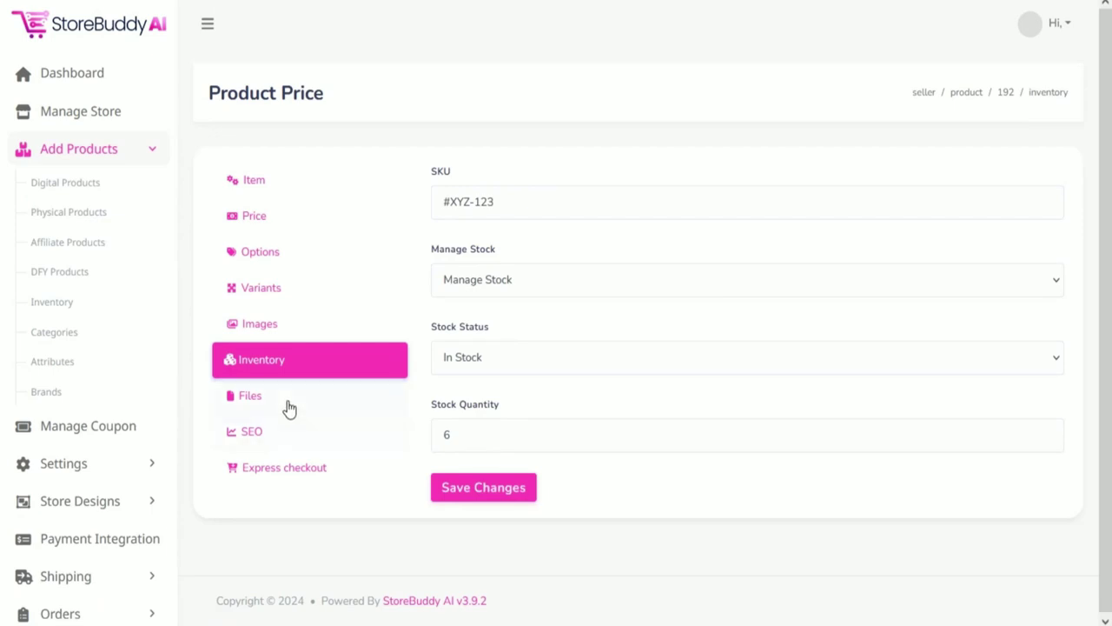
pyautogui.click(287, 398)
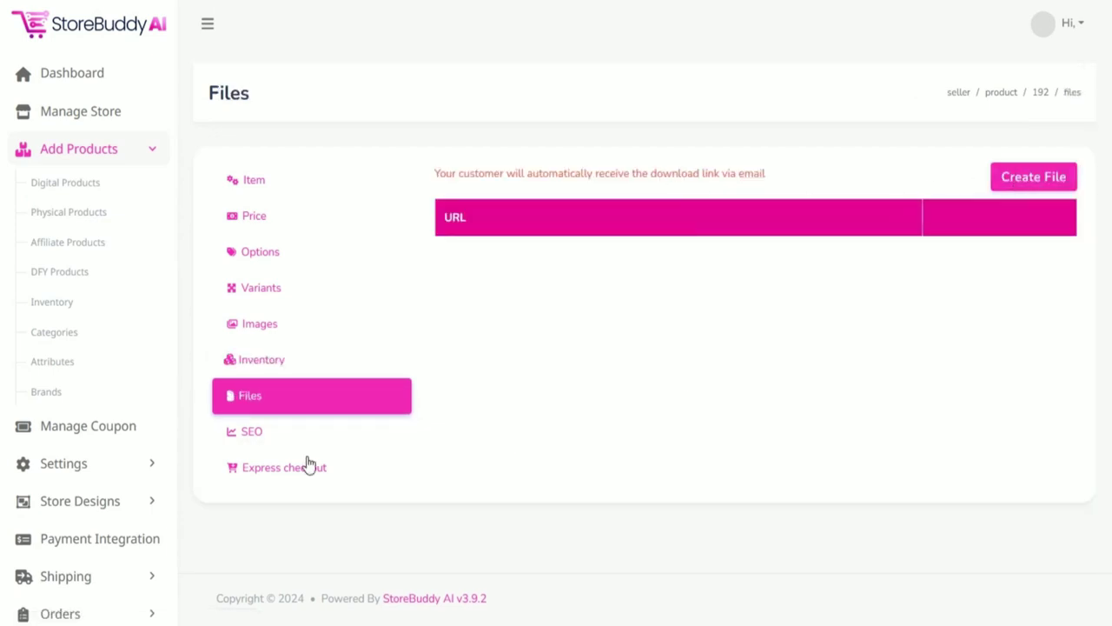
pyautogui.click(279, 433)
pyautogui.click(632, 203)
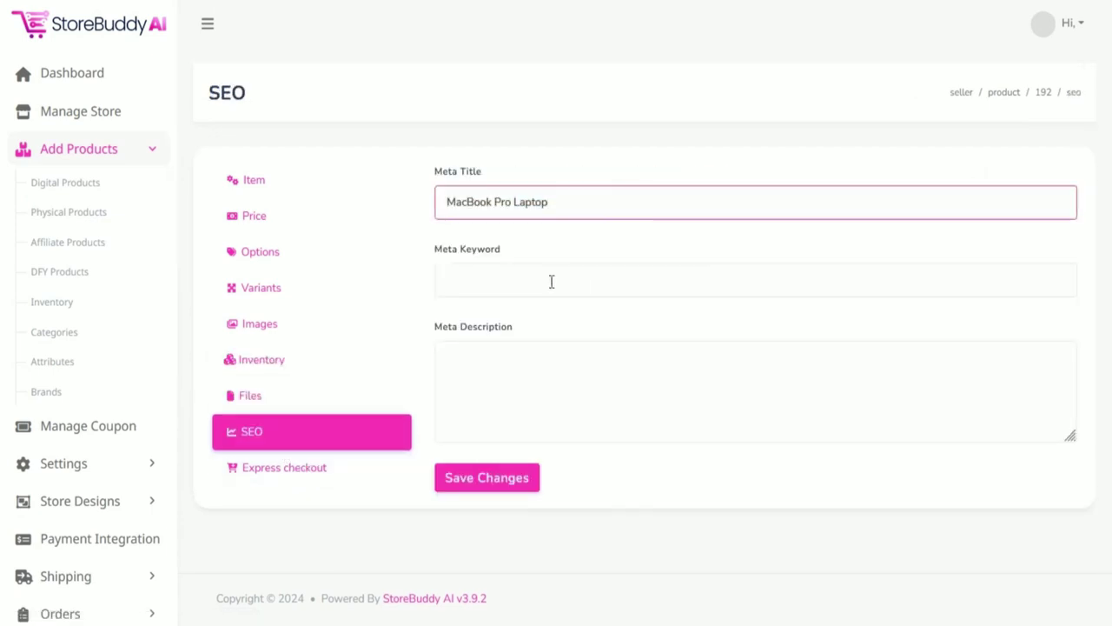
# Step: Look through the store's physical products, affiliate products and inventory pages
pyautogui.click(74, 216)
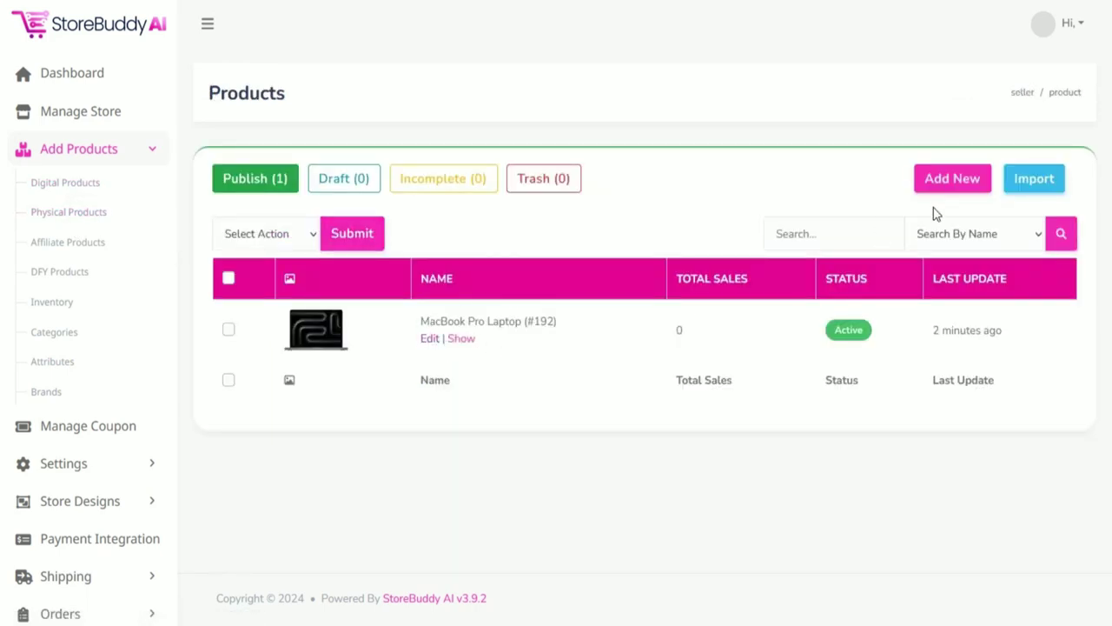
pyautogui.click(91, 242)
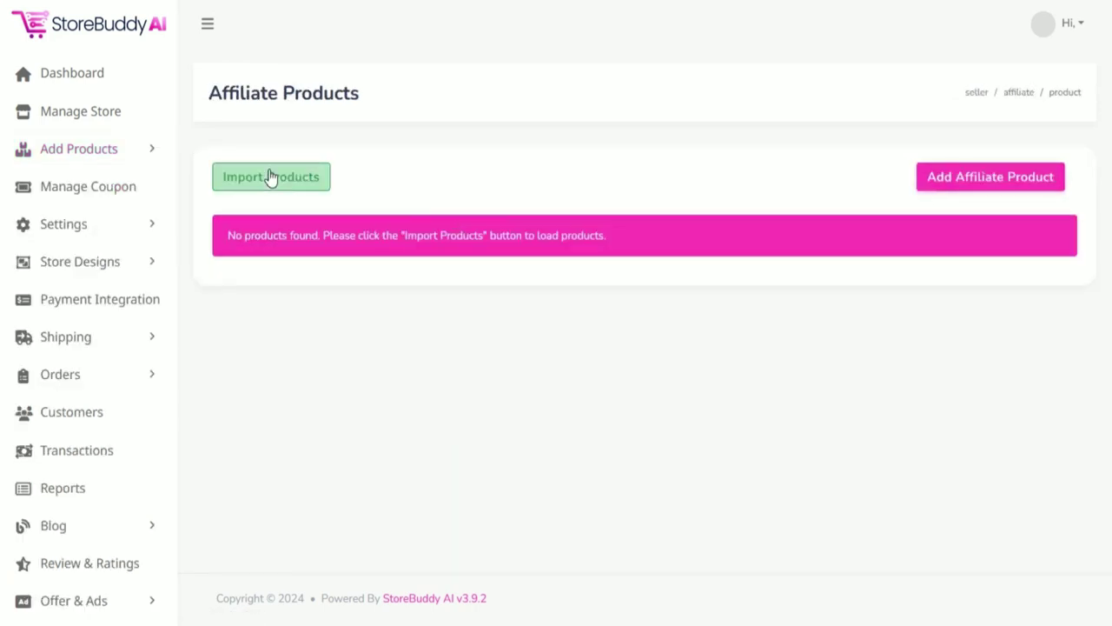
pyautogui.click(78, 148)
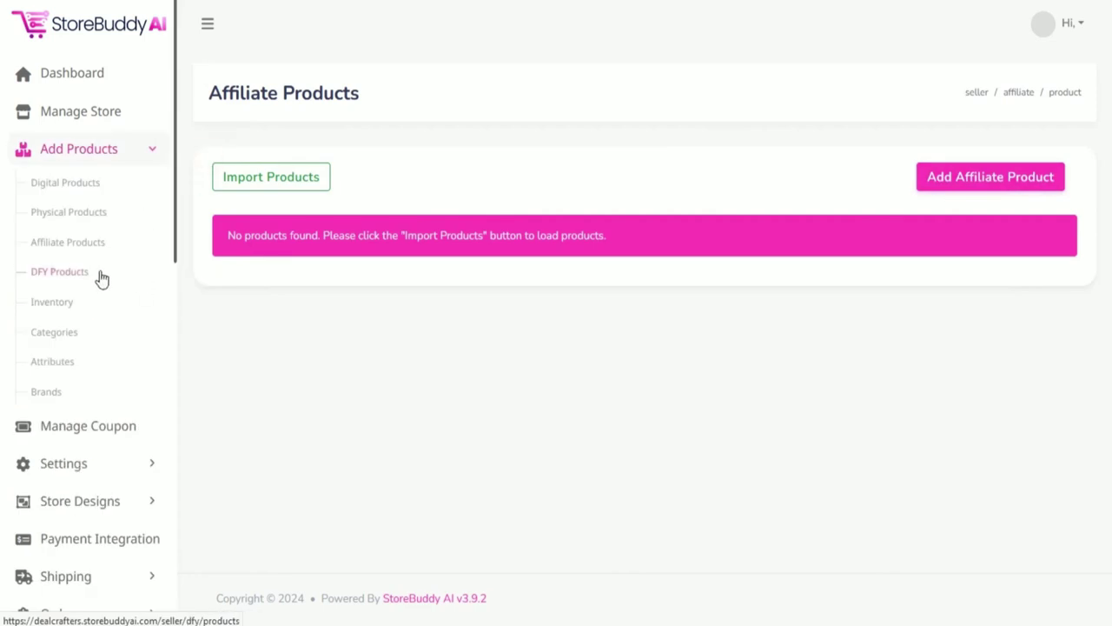
pyautogui.click(58, 303)
pyautogui.click(703, 280)
pyautogui.click(693, 313)
# Step: Fill in a new category named Electronics with parent None, Featured set to Yes and Assign To Menu set to Yes
pyautogui.click(53, 332)
pyautogui.click(1029, 193)
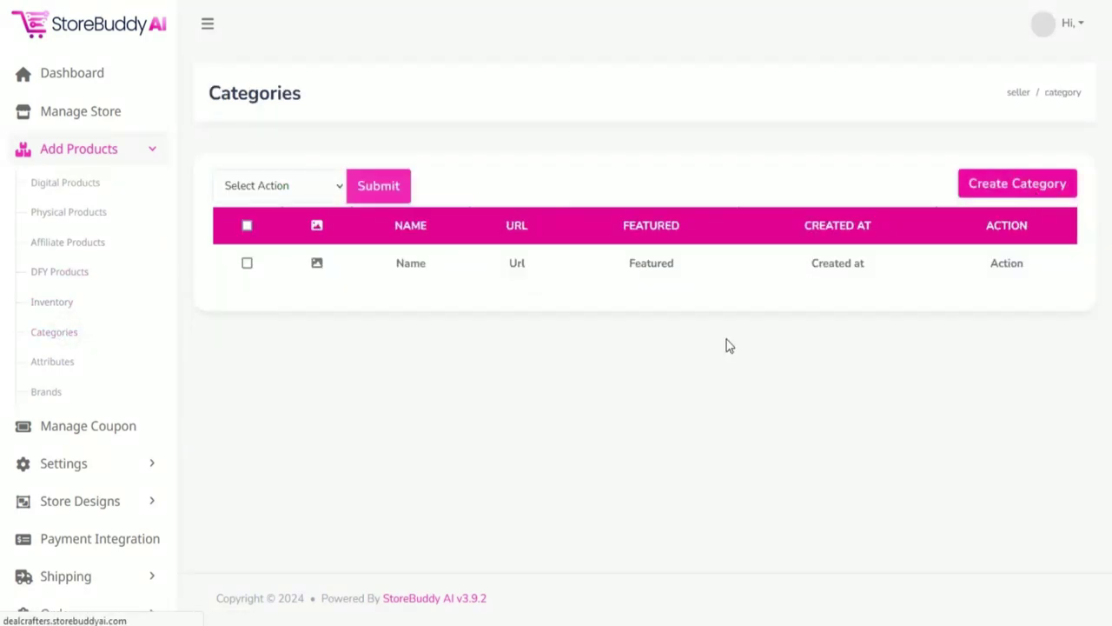
pyautogui.click(546, 283)
pyautogui.click(528, 280)
pyautogui.click(522, 331)
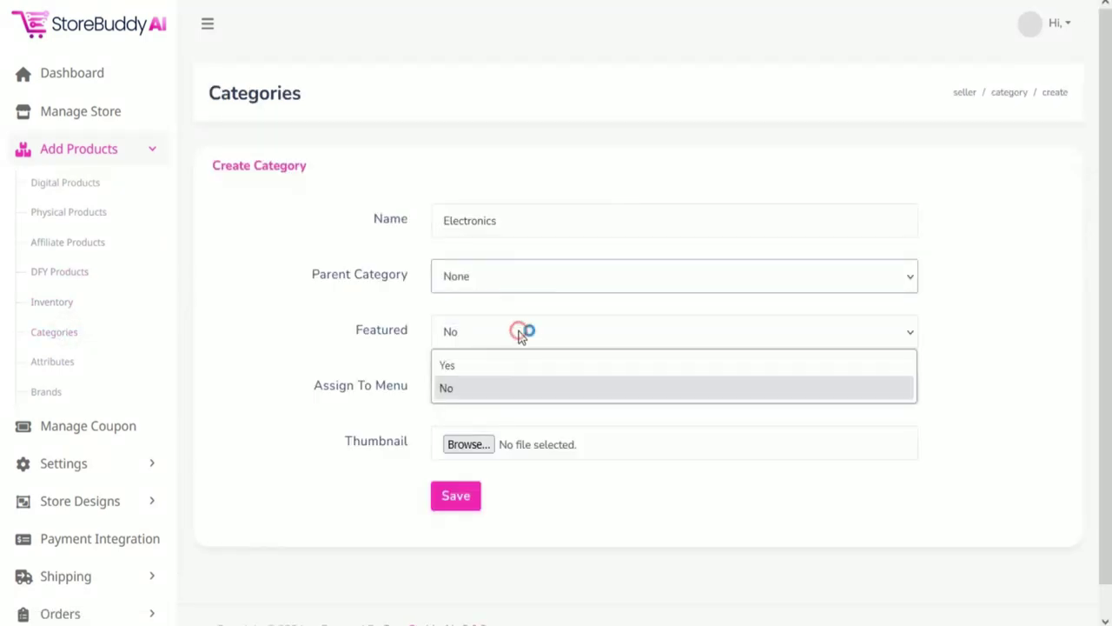
pyautogui.click(504, 365)
pyautogui.click(508, 386)
pyautogui.click(500, 421)
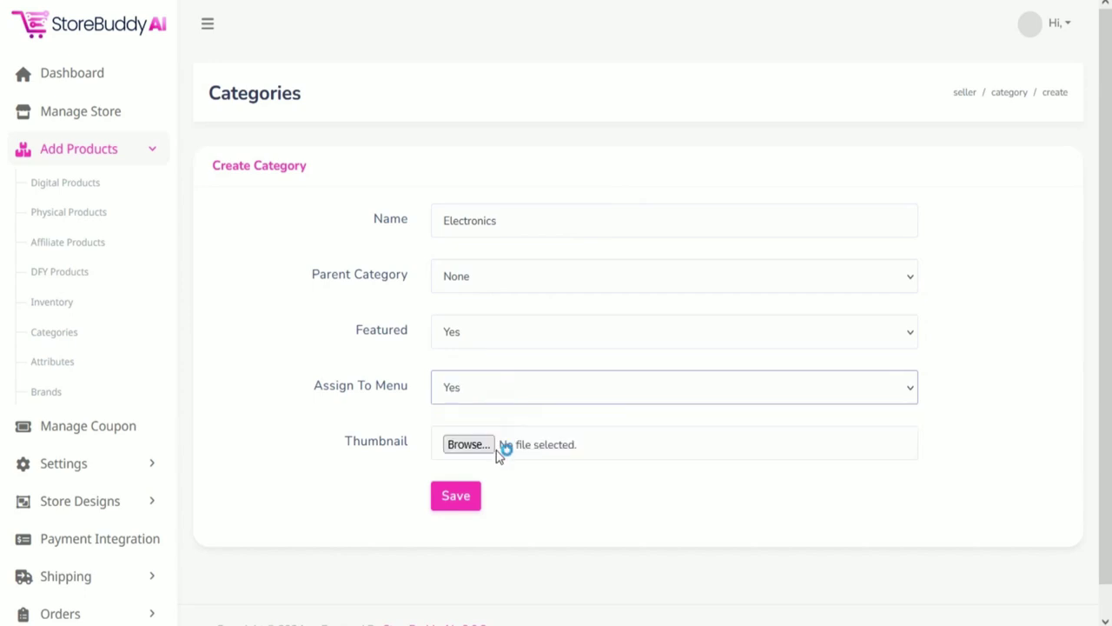
# Step: Save the Electronics category
pyautogui.click(453, 499)
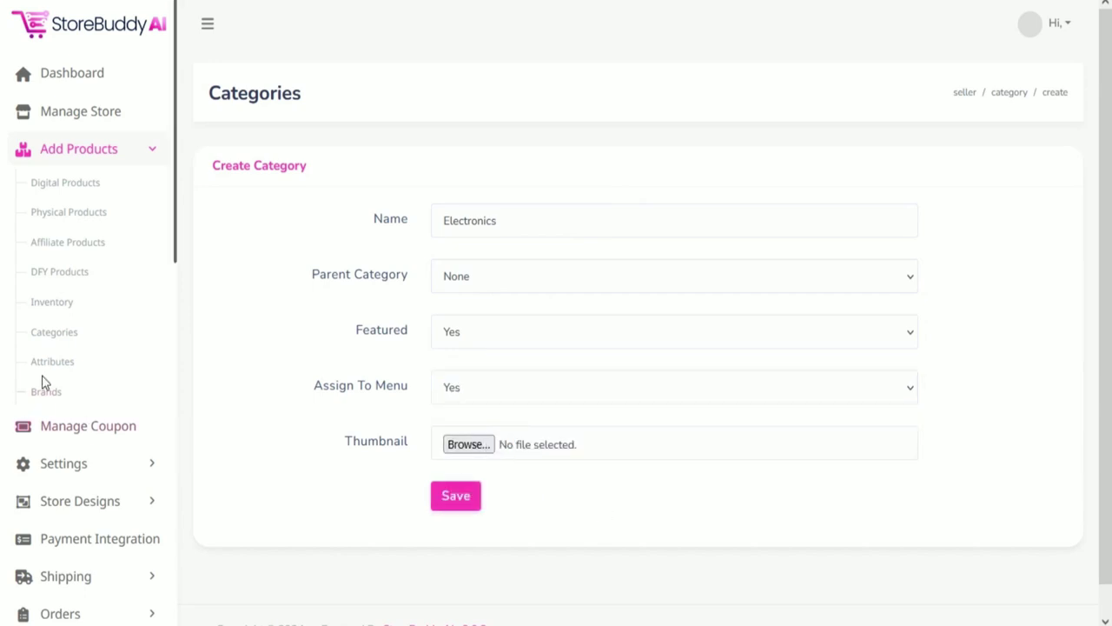
# Step: Look through the forms for creating a product attribute and a brand, including their Featured options
pyautogui.click(995, 185)
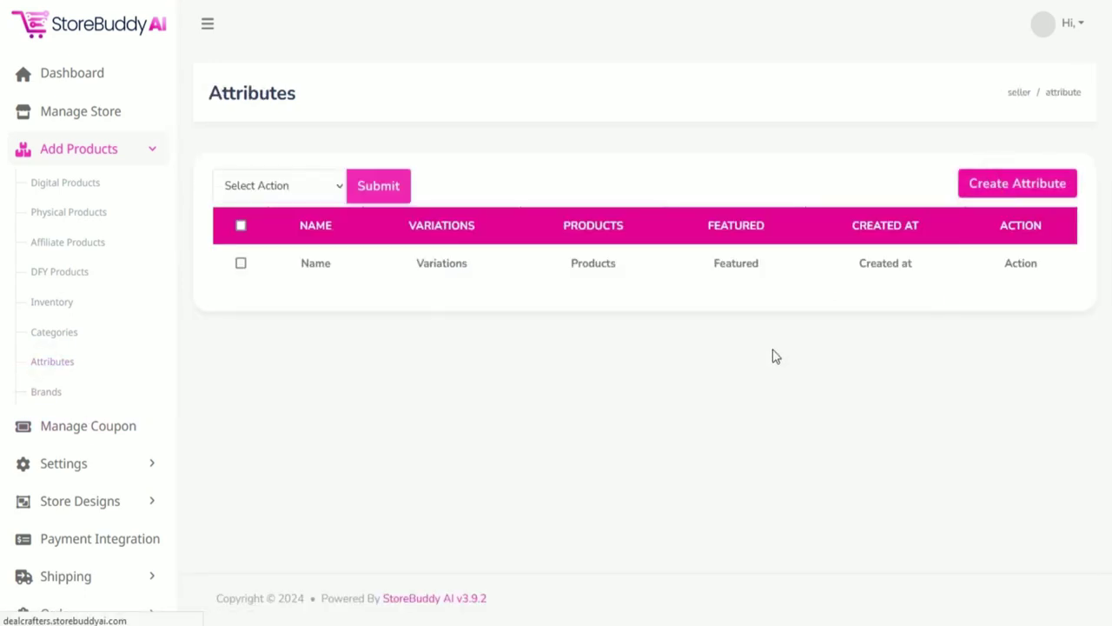
pyautogui.click(584, 291)
pyautogui.click(461, 333)
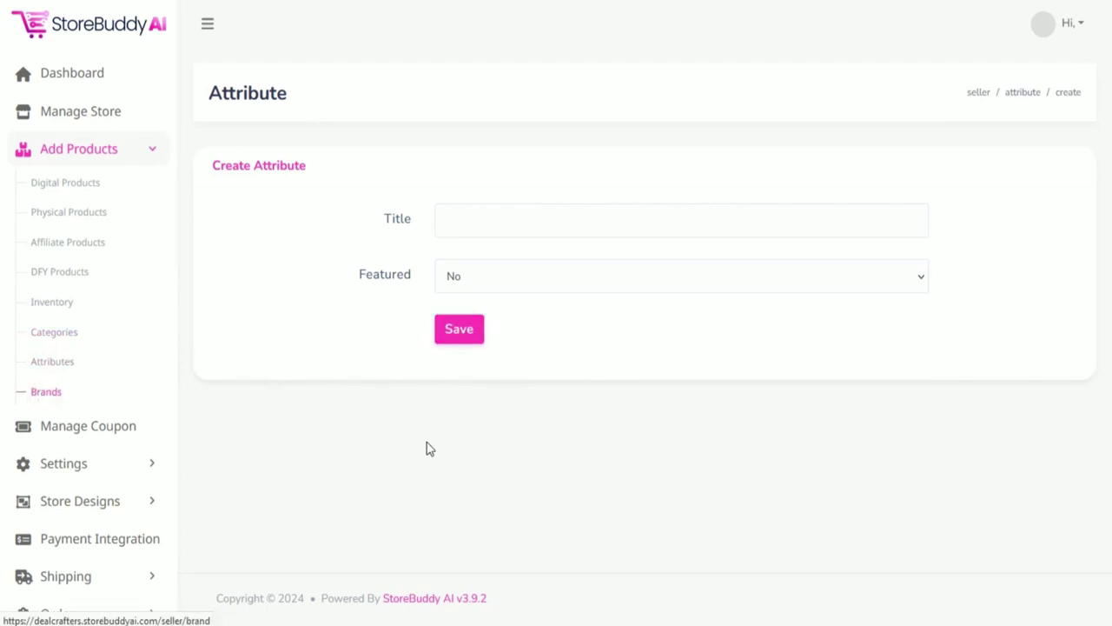
pyautogui.click(1036, 184)
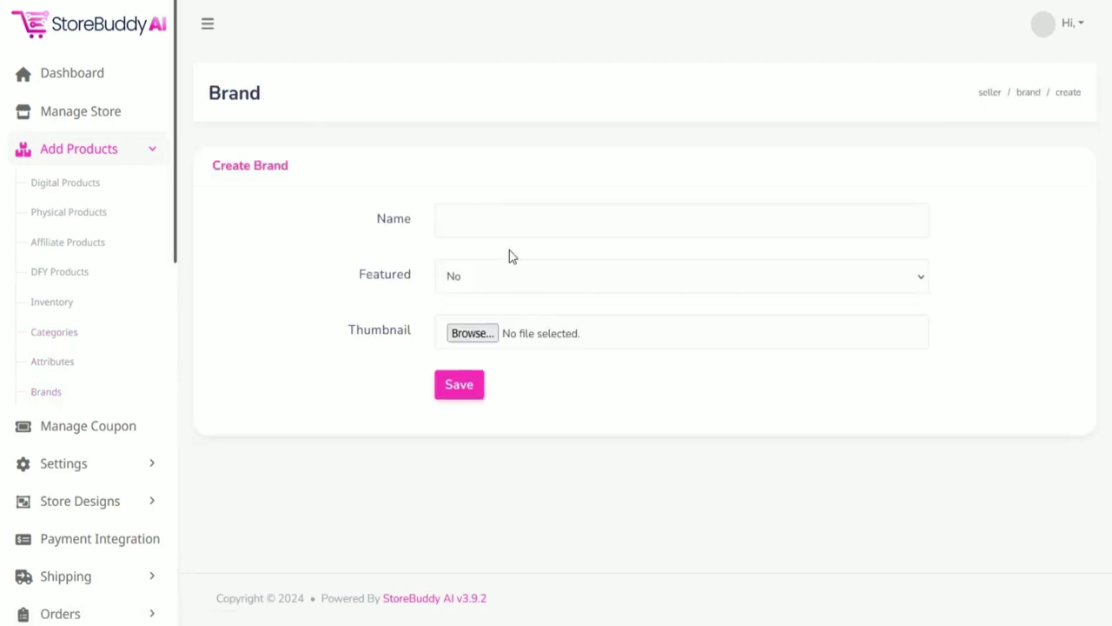
pyautogui.click(524, 286)
pyautogui.click(486, 328)
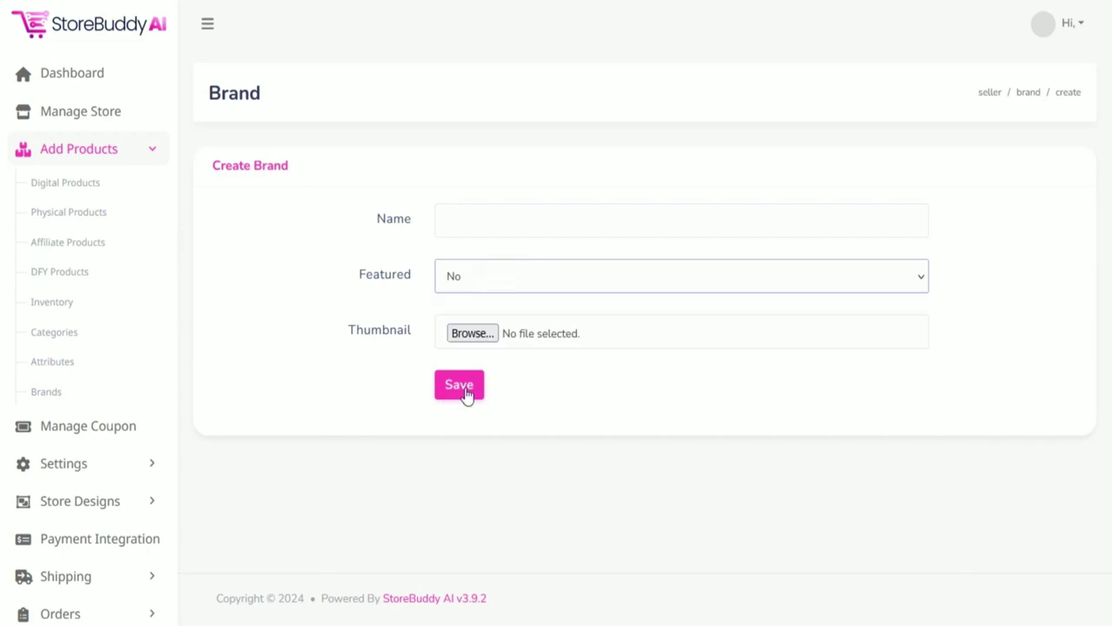
pyautogui.click(365, 472)
# Step: Create a coupon with code TOP10, expiry date 7 October 2024 and a 10 percent discount
pyautogui.click(112, 193)
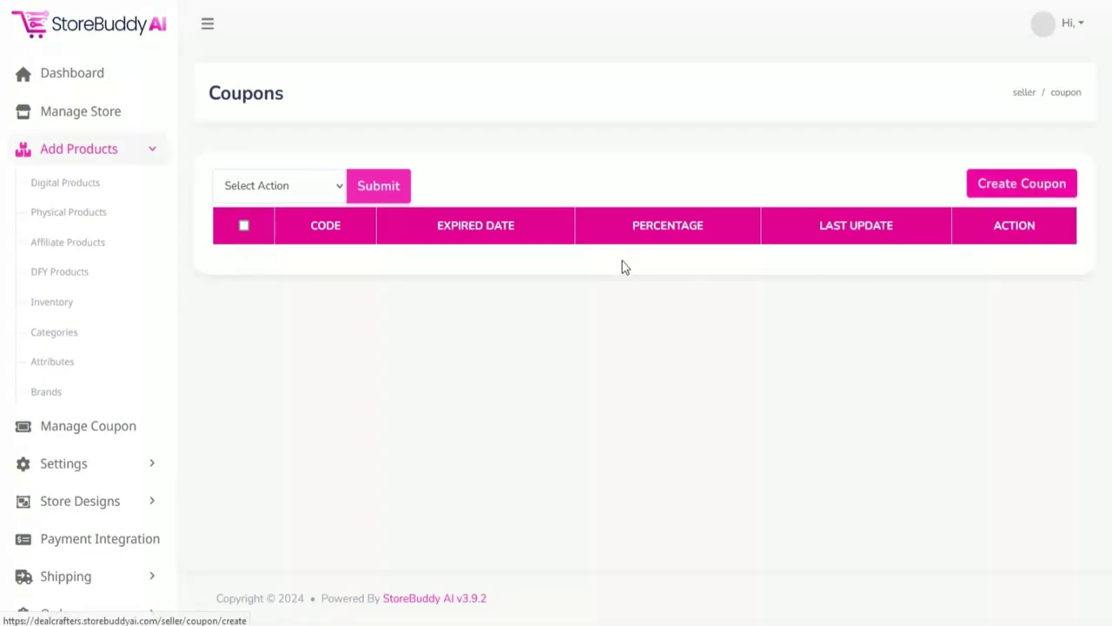
pyautogui.click(612, 218)
pyautogui.write('TOP10')
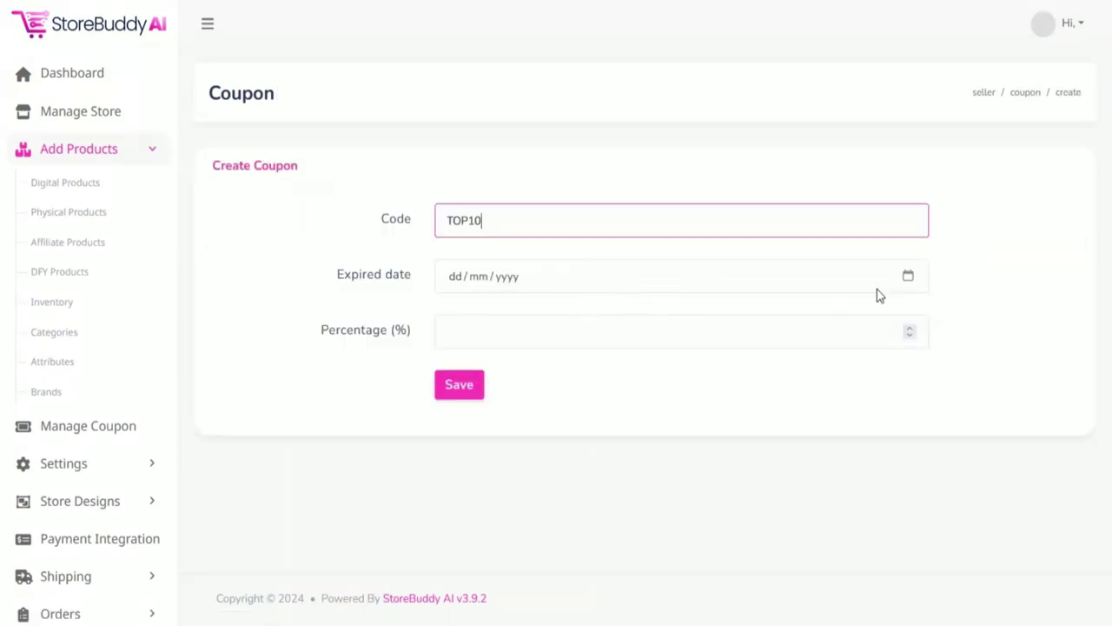
pyautogui.click(909, 278)
pyautogui.click(619, 320)
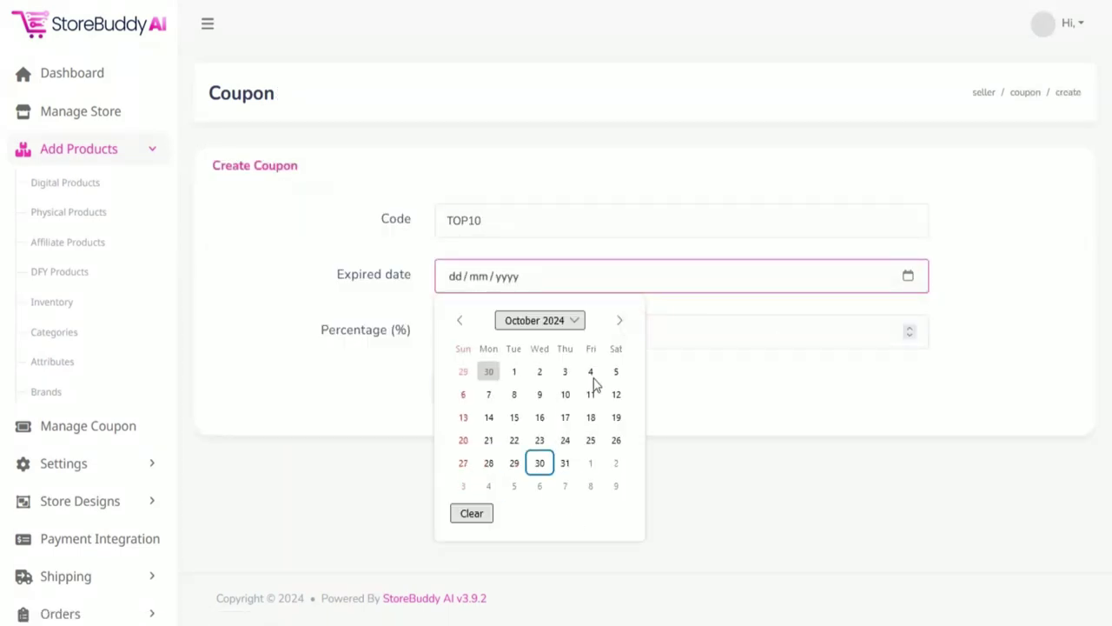
pyautogui.click(492, 396)
pyautogui.click(517, 344)
pyautogui.write('10')
pyautogui.click(457, 385)
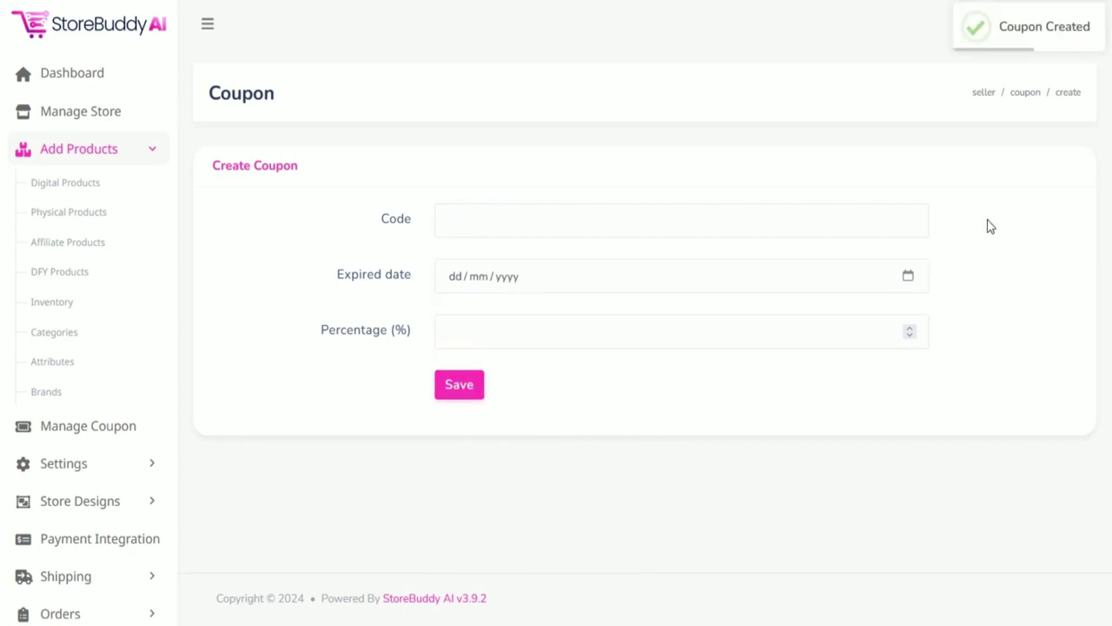
# Step: In the general store settings, set the shop type to I will sale digital products and order receiving to email
pyautogui.click(144, 223)
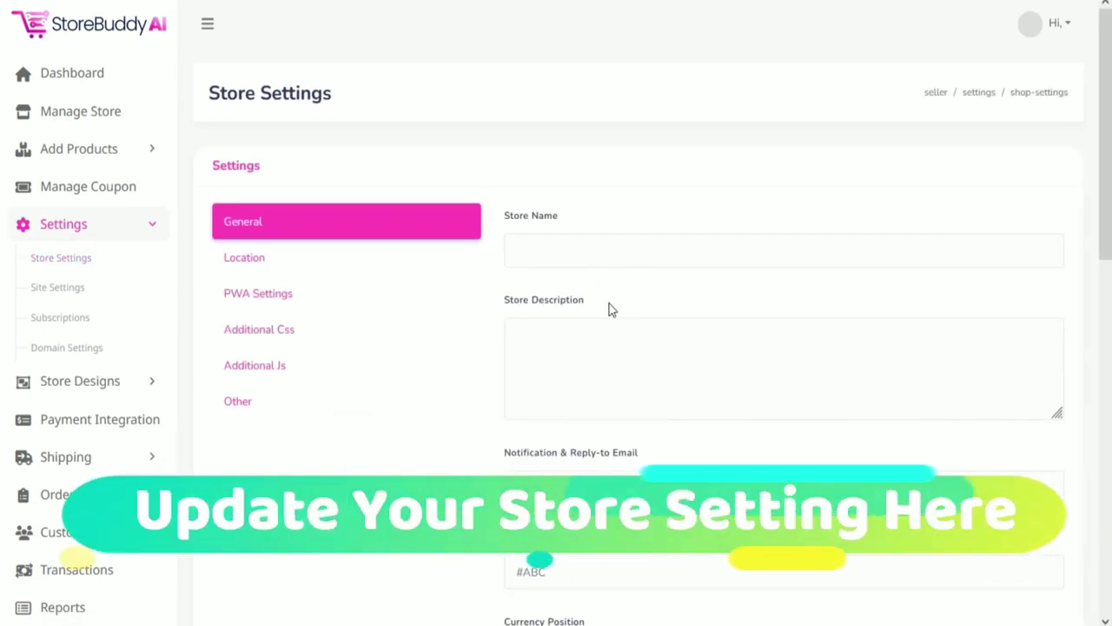
pyautogui.scroll(-7, 609, 303)
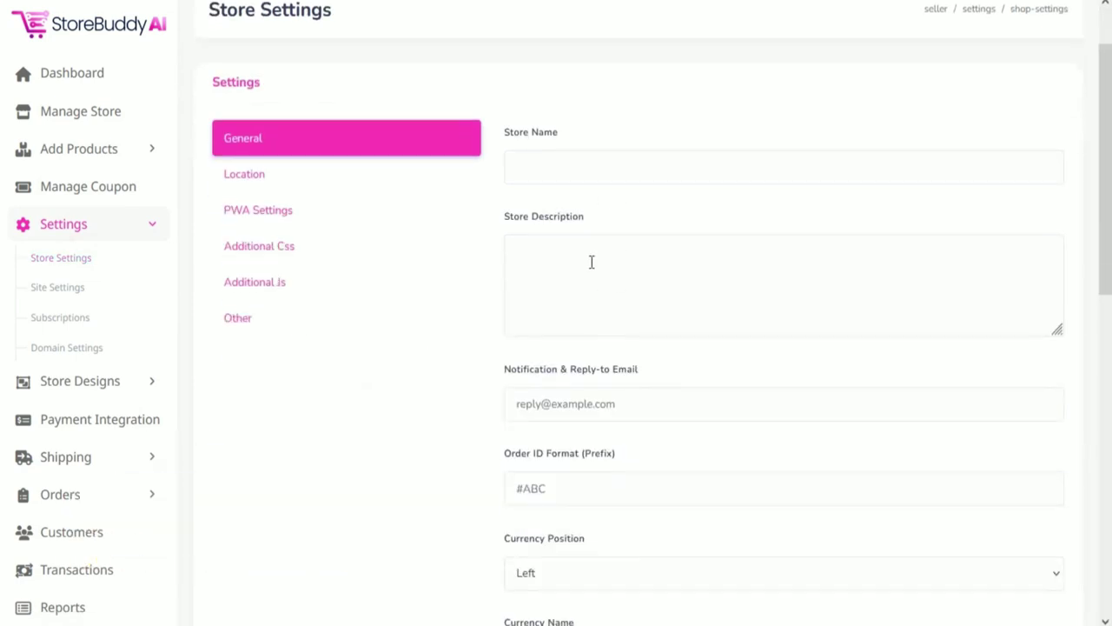
pyautogui.scroll(-1, 597, 393)
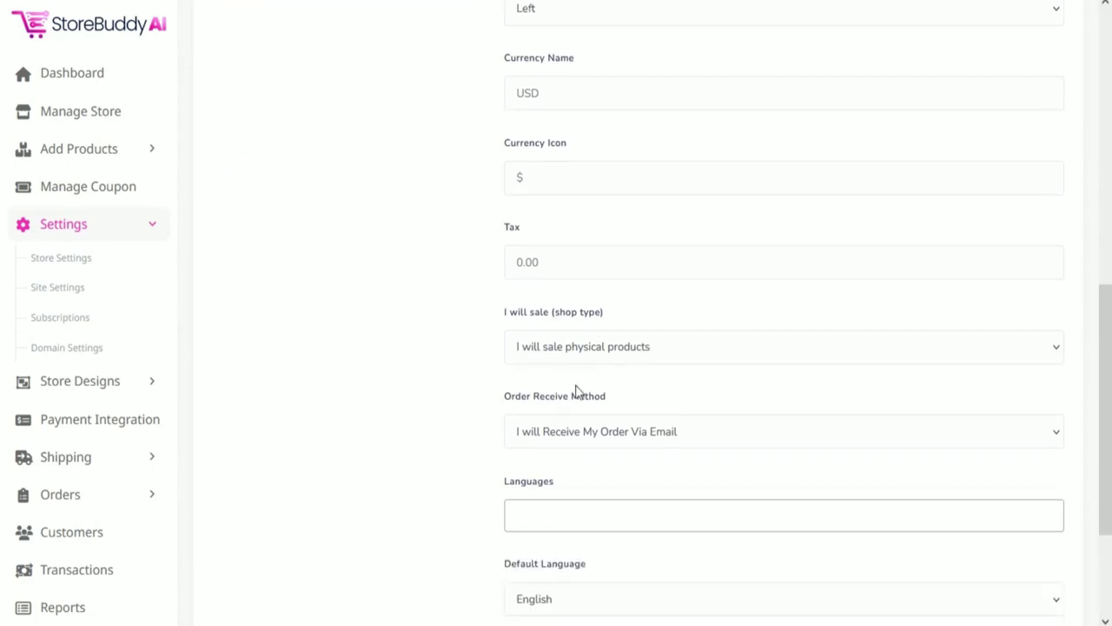
pyautogui.click(598, 332)
pyautogui.click(584, 384)
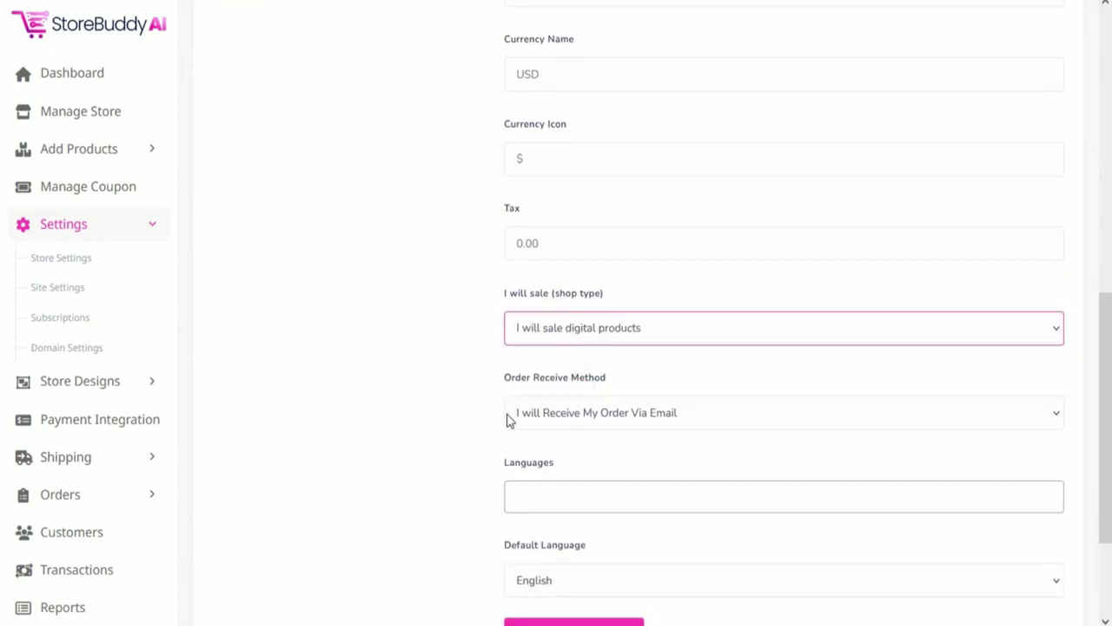
pyautogui.click(610, 419)
pyautogui.click(598, 467)
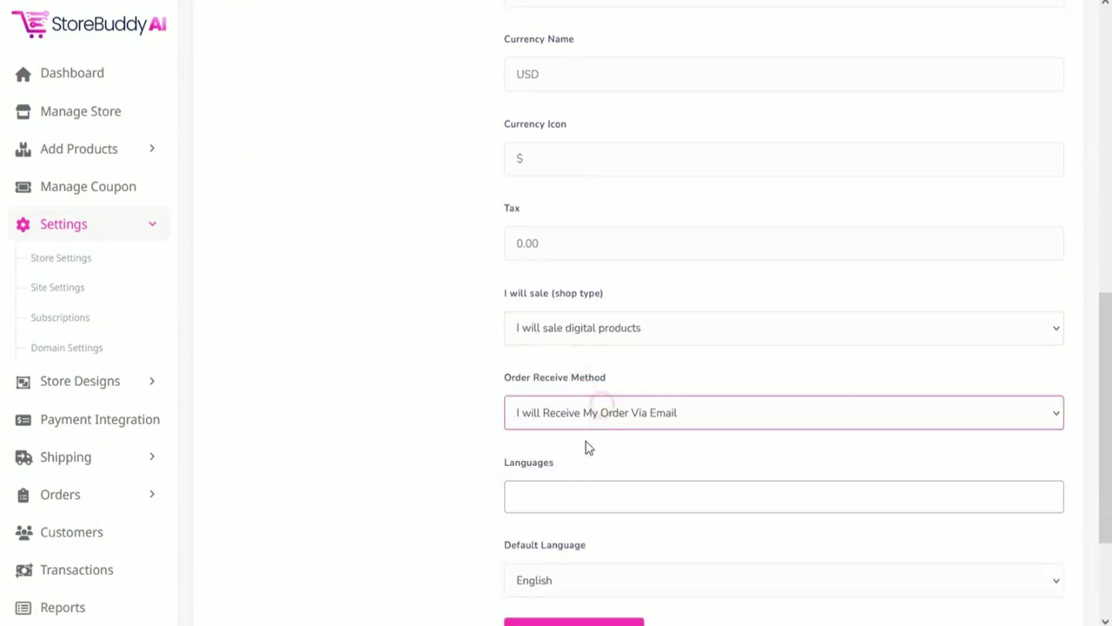
# Step: Check the language options, keep English as the default language and save the general store settings
pyautogui.scroll(-2, 587, 399)
pyautogui.click(582, 339)
pyautogui.click(565, 361)
pyautogui.click(417, 370)
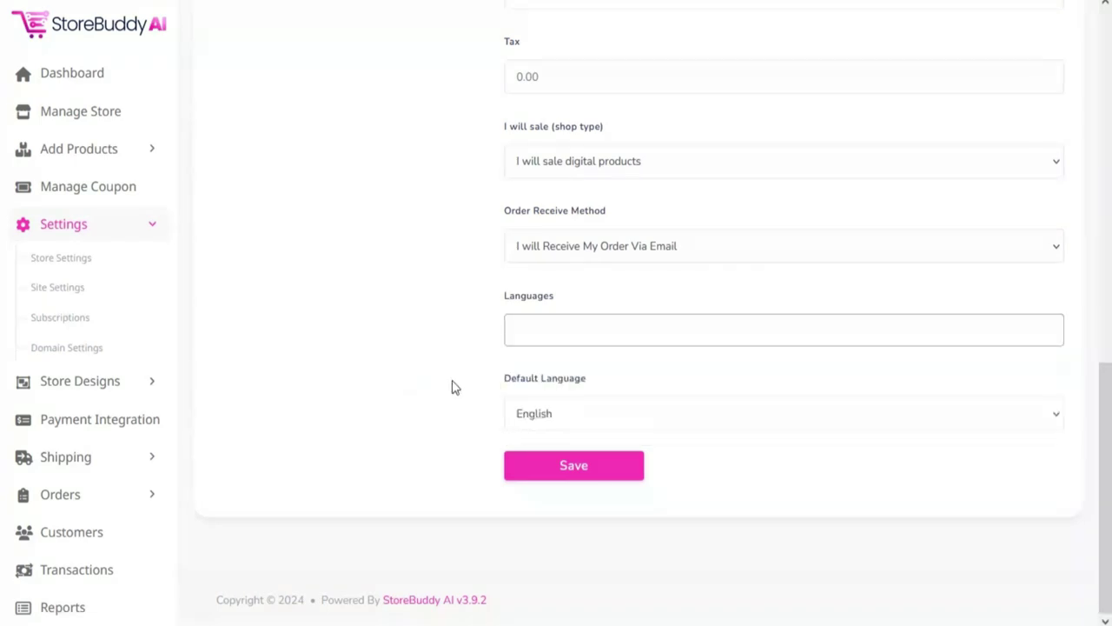
pyautogui.click(560, 415)
pyautogui.click(419, 405)
pyautogui.click(583, 477)
# Step: Review the store's location fields from company through invoice description and save the section
pyautogui.click(278, 275)
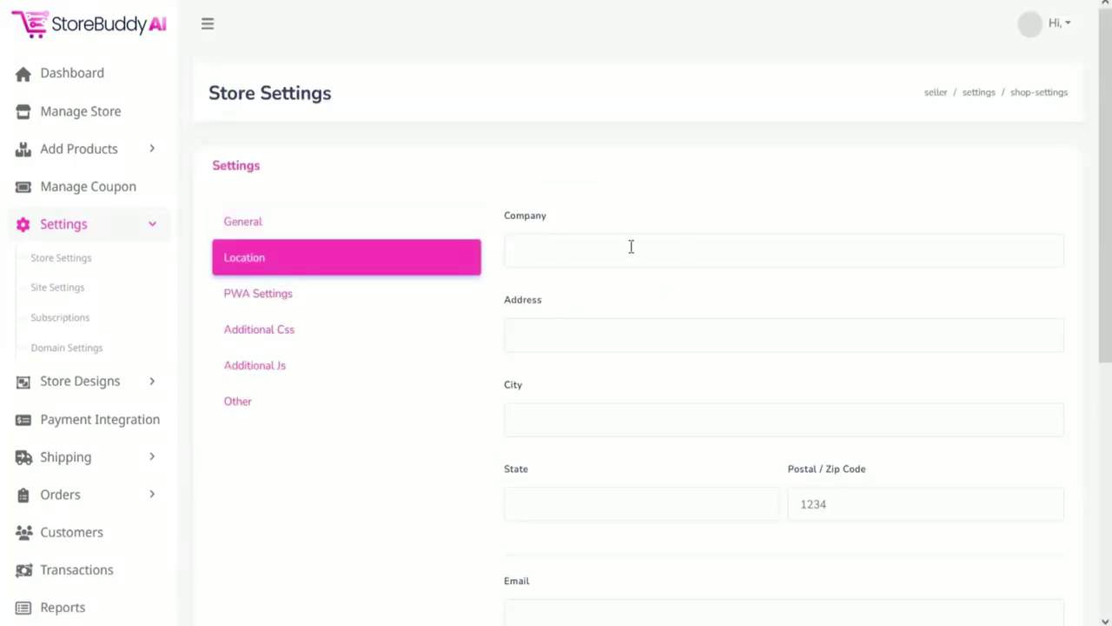
pyautogui.scroll(-4, 631, 246)
pyautogui.scroll(-2, 686, 313)
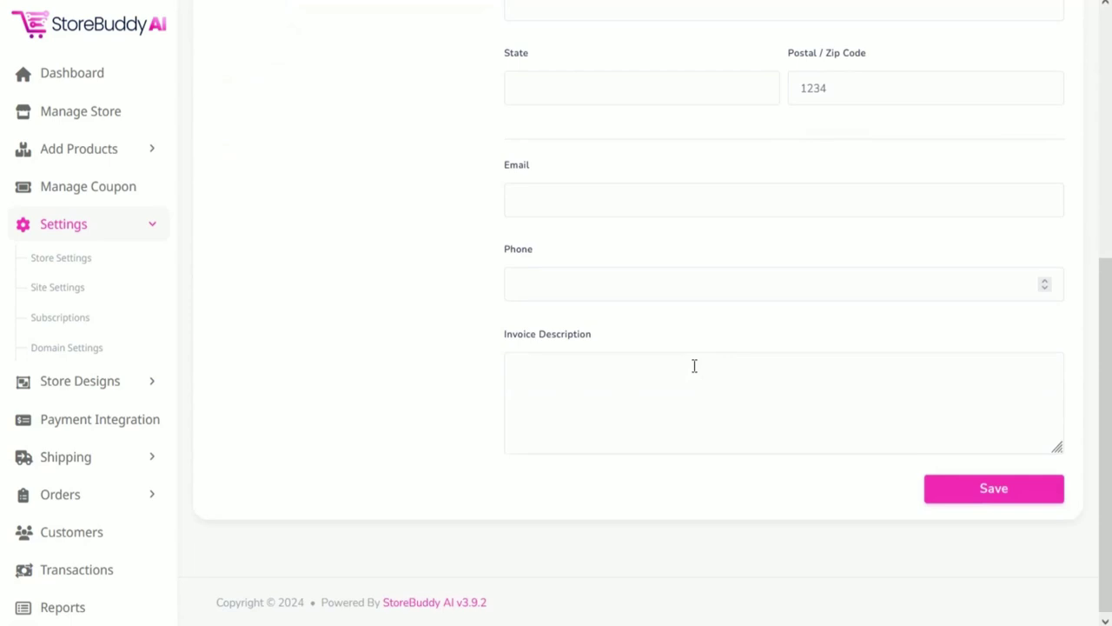
pyautogui.click(979, 492)
# Step: Review the store's PWA settings with its app icon fields and the Additional Css and Additional Js sections
pyautogui.click(318, 297)
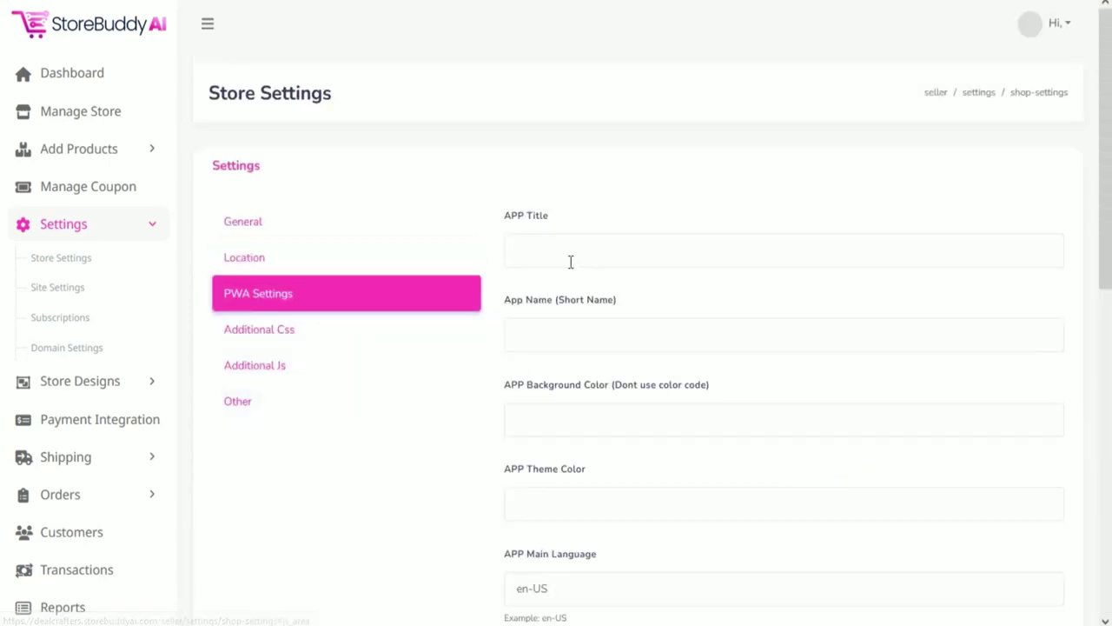
pyautogui.scroll(-3, 613, 223)
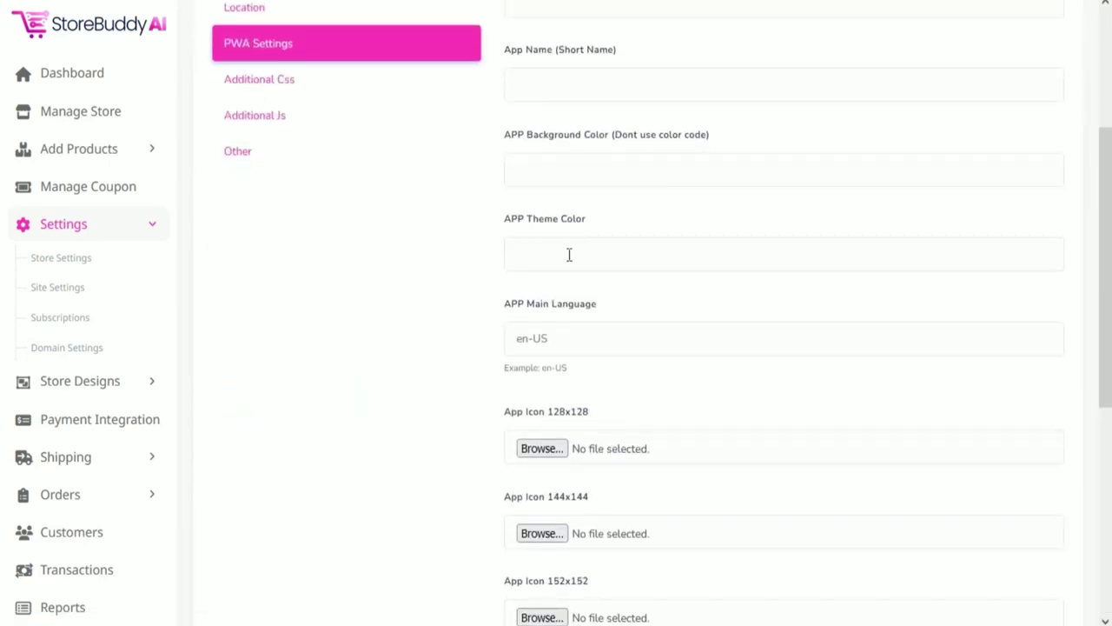
pyautogui.click(546, 341)
pyautogui.scroll(-2, 547, 463)
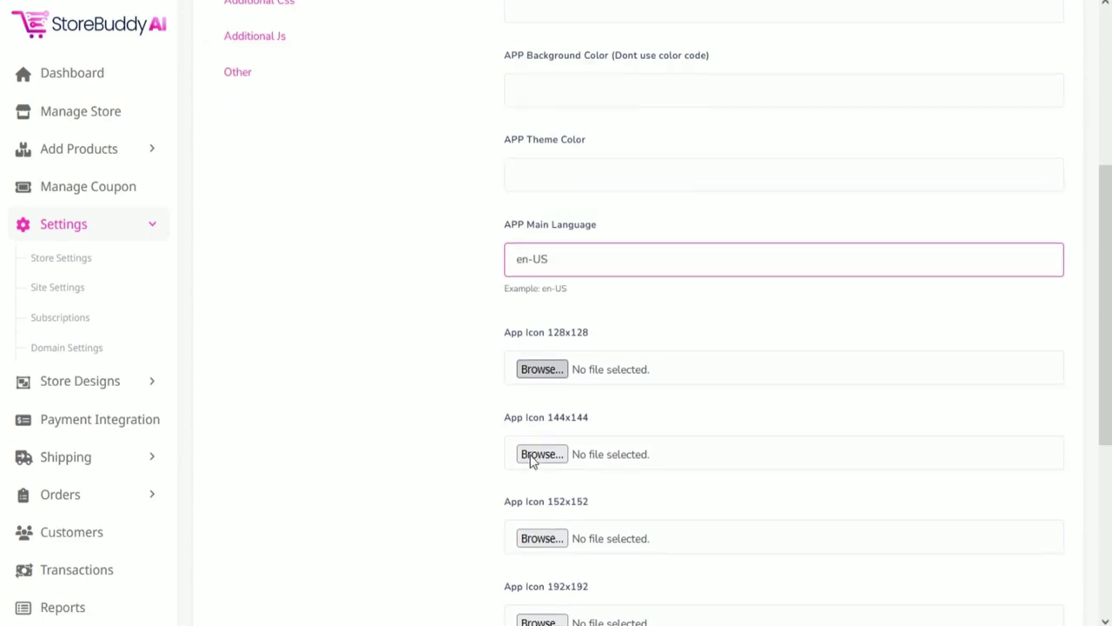
pyautogui.scroll(-2, 554, 537)
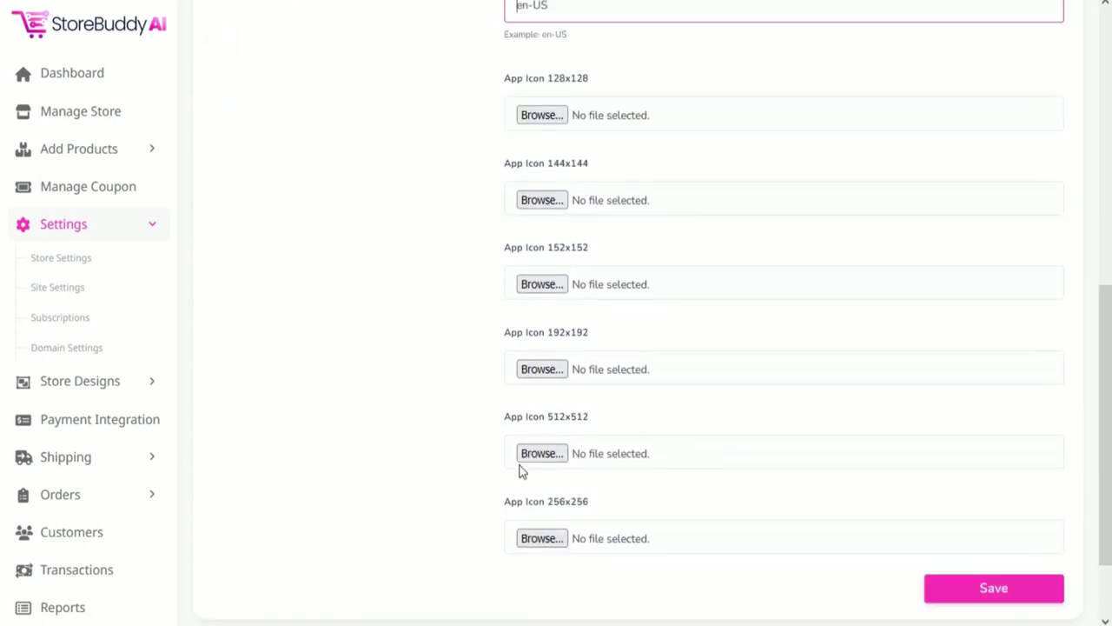
pyautogui.click(1013, 588)
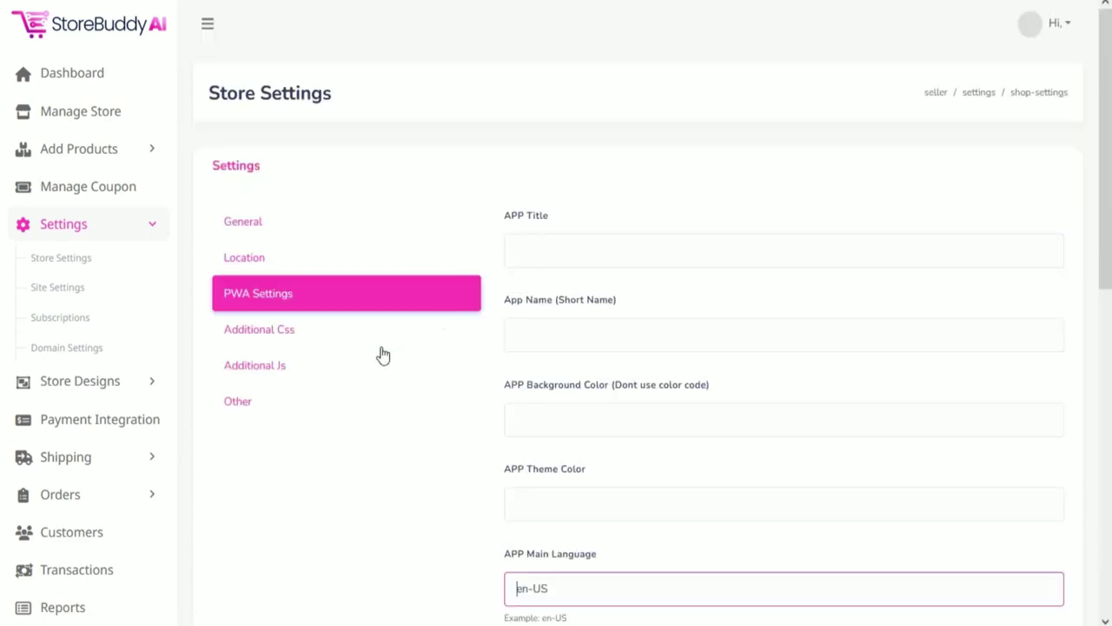
pyautogui.click(287, 330)
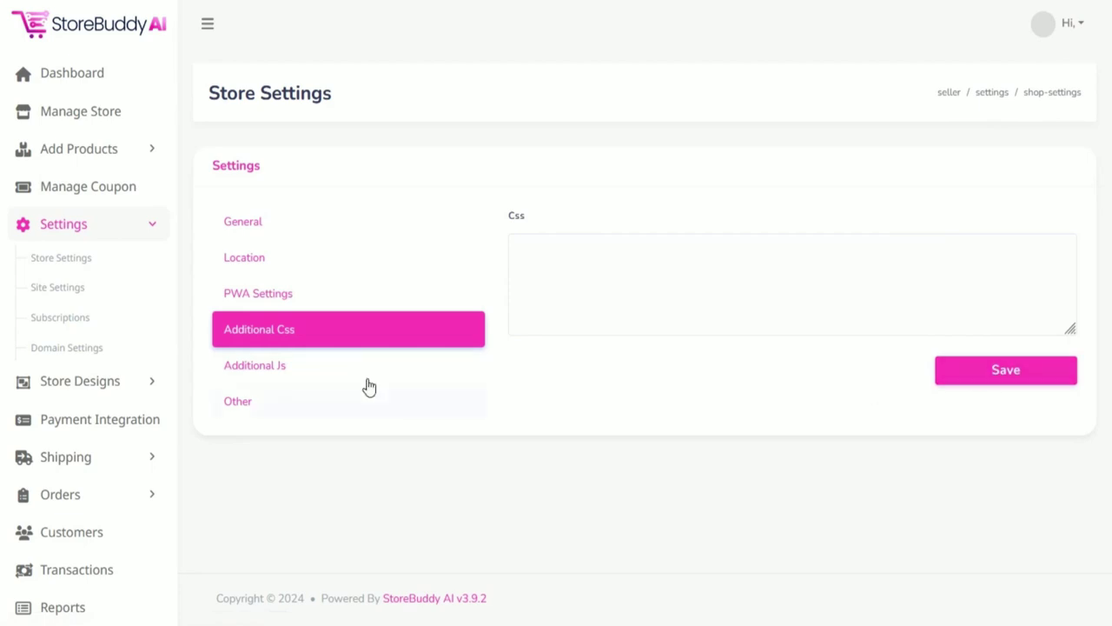
pyautogui.click(296, 372)
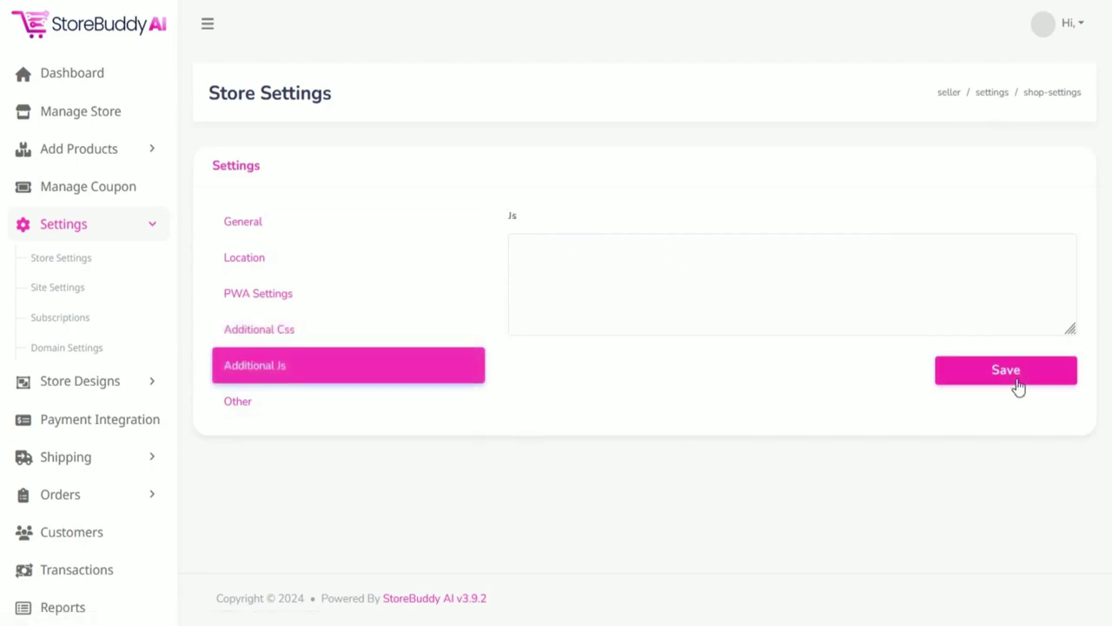
# Step: Set the store's theme color to rgb(0, 211, 249), use Screenshot_347-removebg-preview.png as the logo and save
pyautogui.click(247, 402)
pyautogui.click(616, 252)
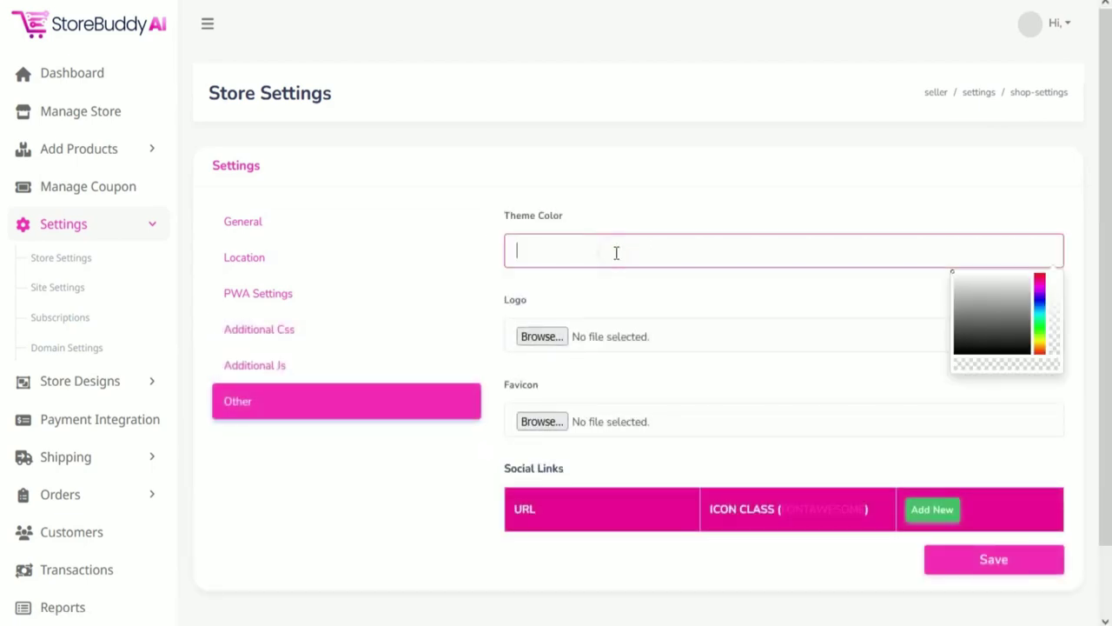
pyautogui.click(1025, 277)
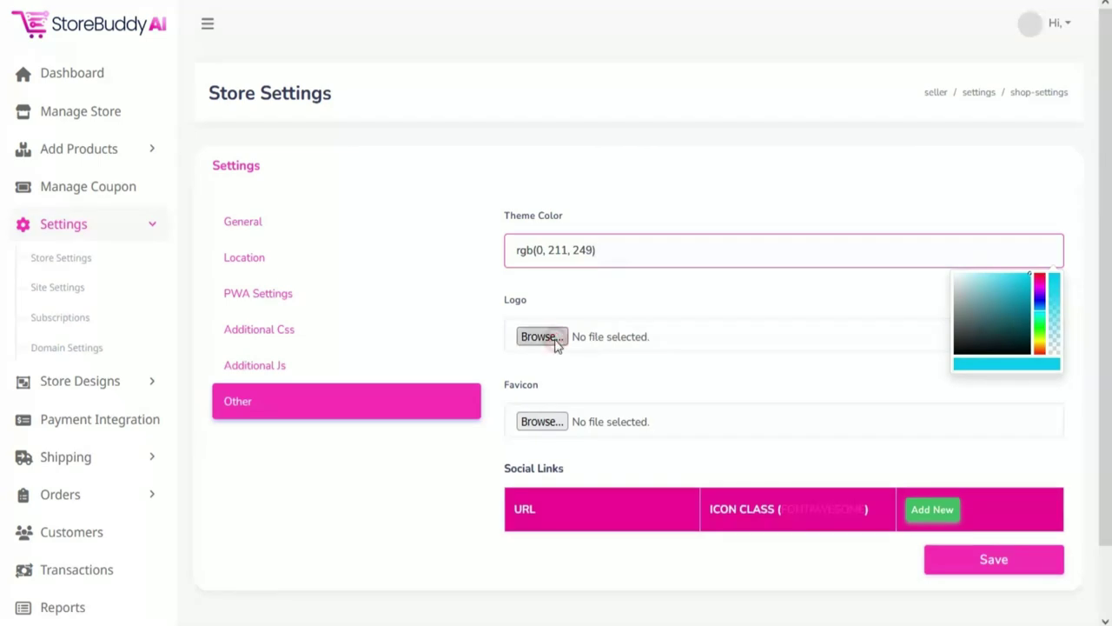
pyautogui.click(541, 336)
pyautogui.click(369, 185)
pyautogui.click(671, 363)
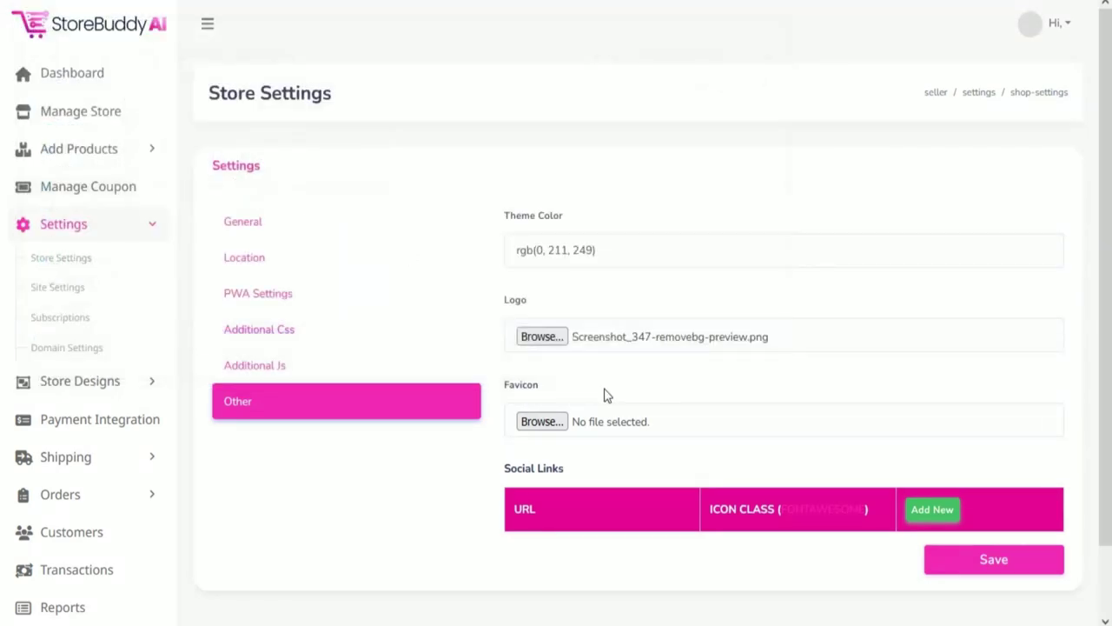
pyautogui.click(968, 559)
# Step: Enable Pop-up View with the On load option in the site settings and save the changes
pyautogui.click(79, 289)
pyautogui.scroll(-4, 300, 246)
pyautogui.scroll(-6, 291, 211)
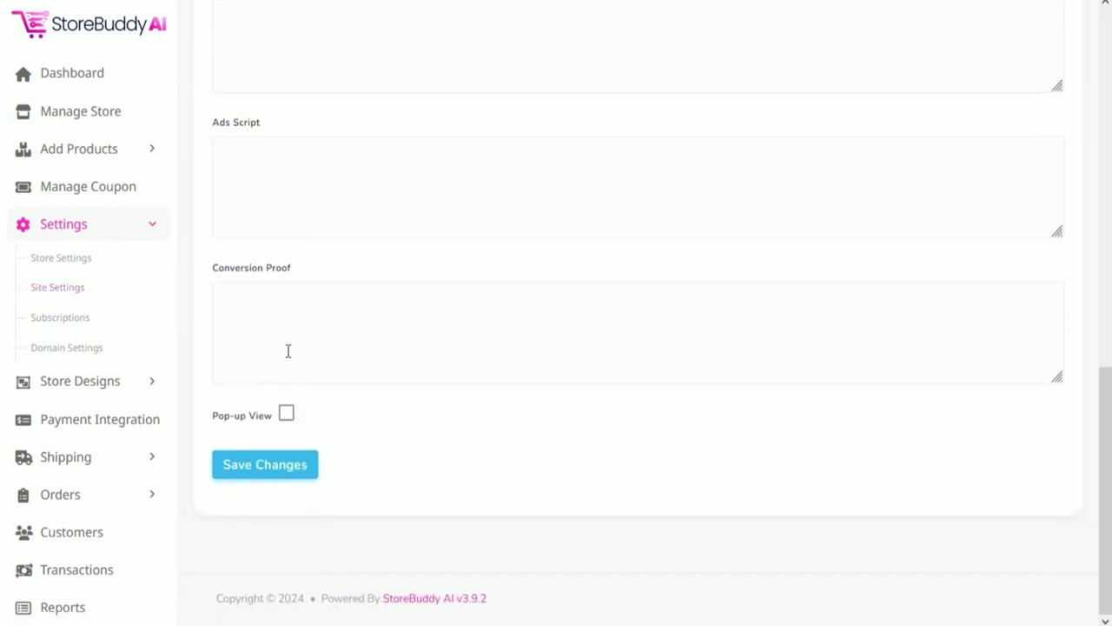
pyautogui.click(287, 416)
pyautogui.click(289, 474)
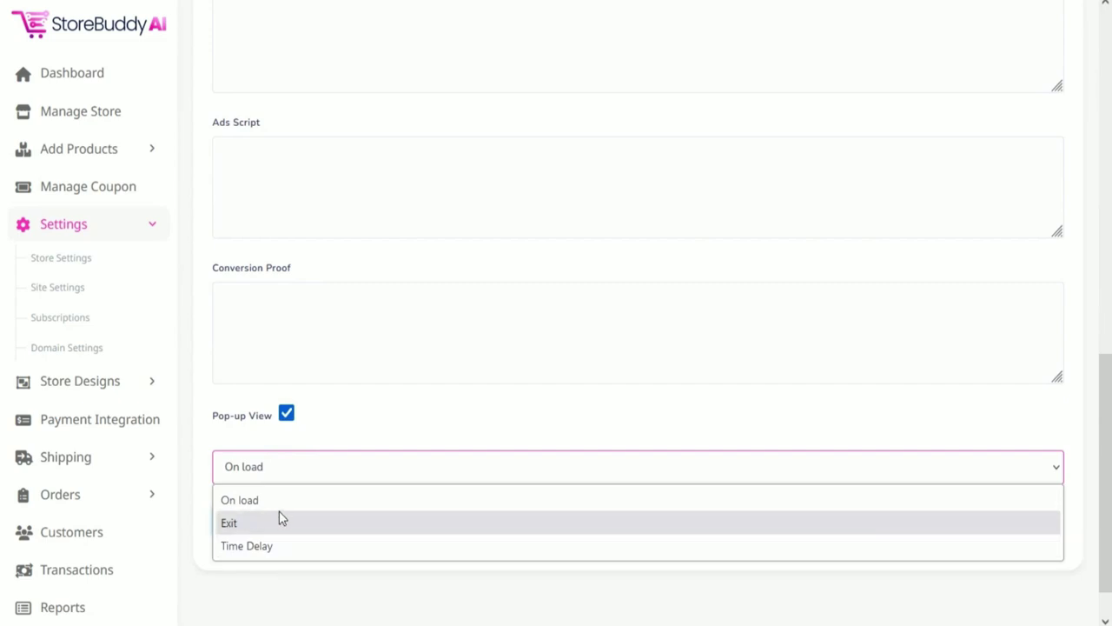
pyautogui.press('Escape')
pyautogui.click(268, 536)
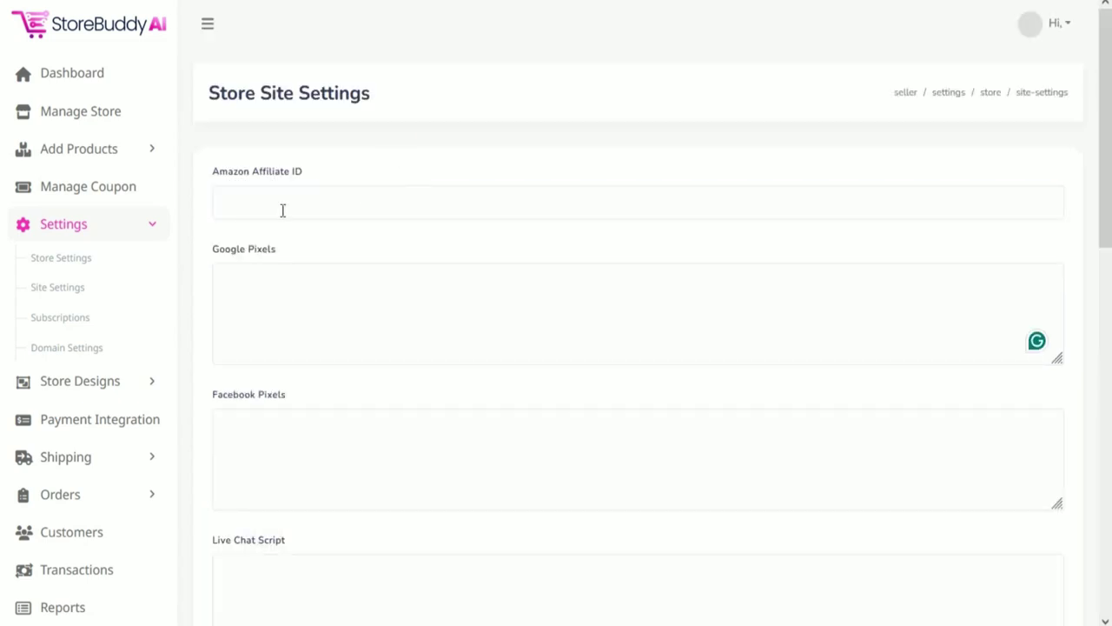
# Step: Check the subscription order history and the form for connecting an existing custom domain to the store
pyautogui.click(68, 318)
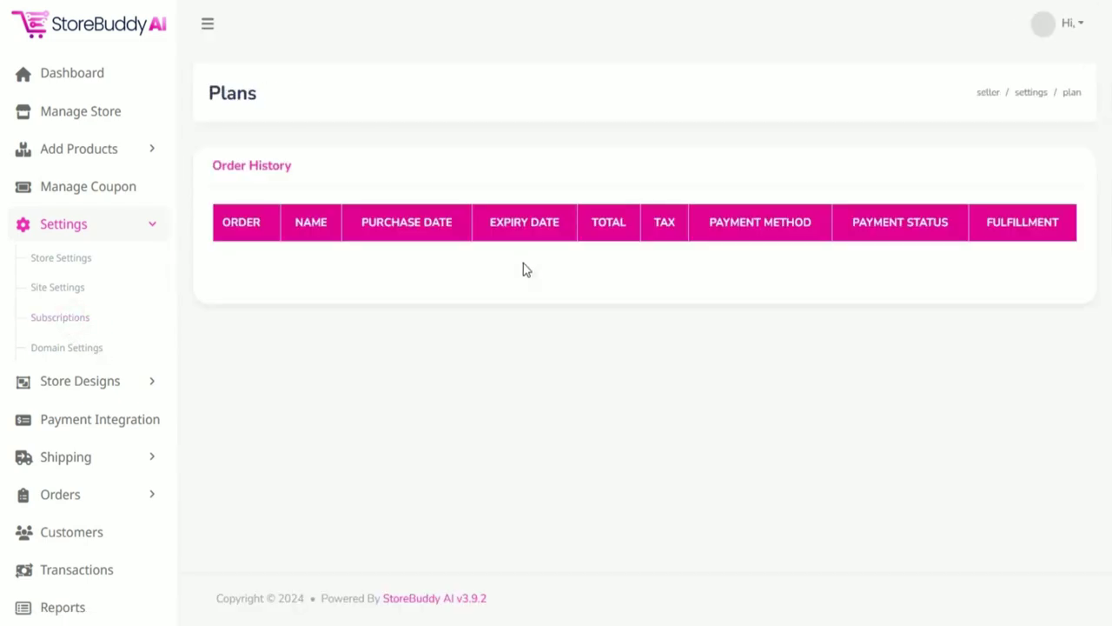
pyautogui.click(119, 346)
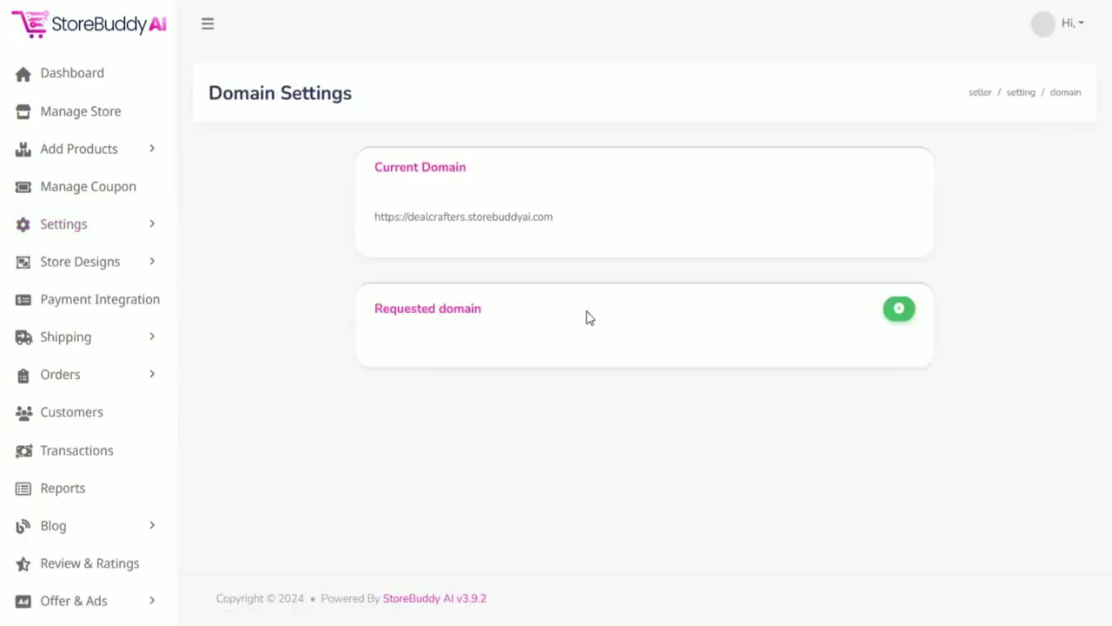
pyautogui.click(899, 310)
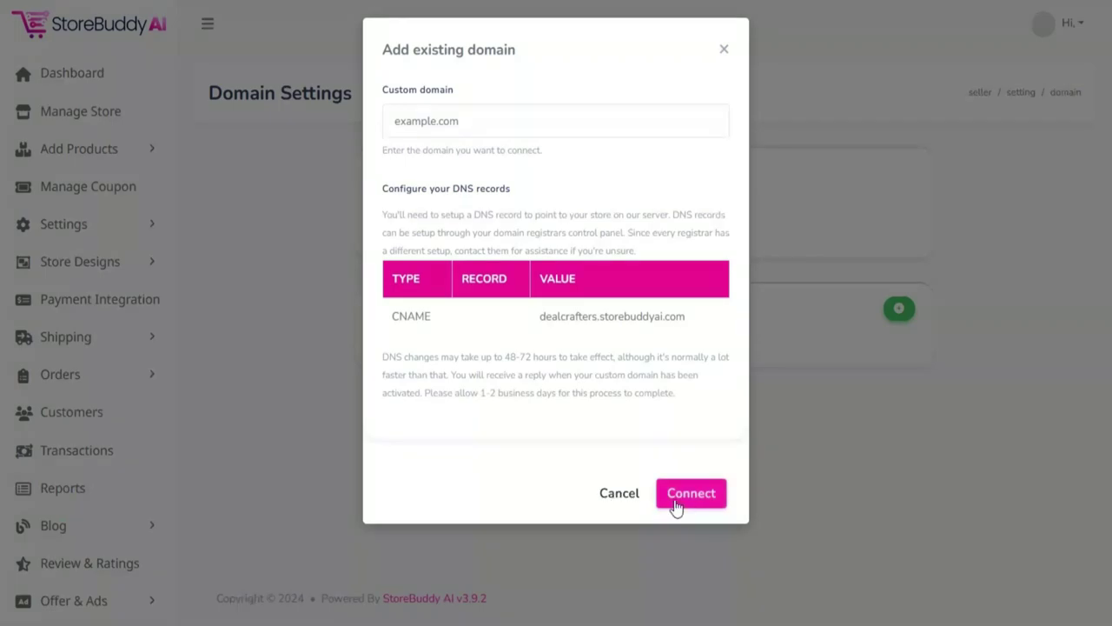
pyautogui.click(691, 493)
pyautogui.click(149, 265)
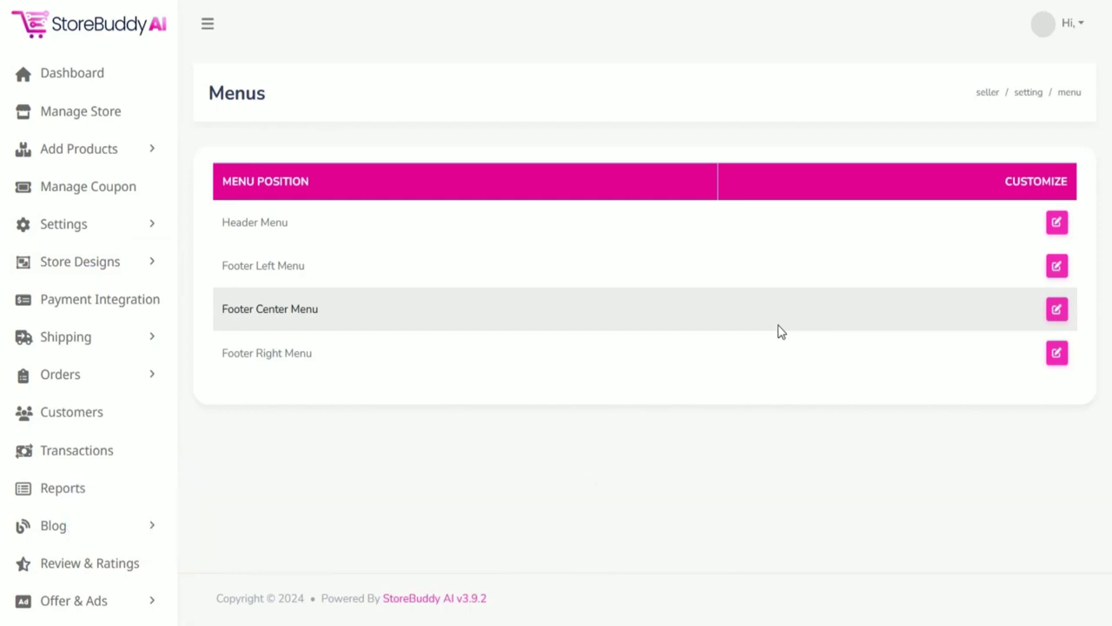
pyautogui.click(1055, 226)
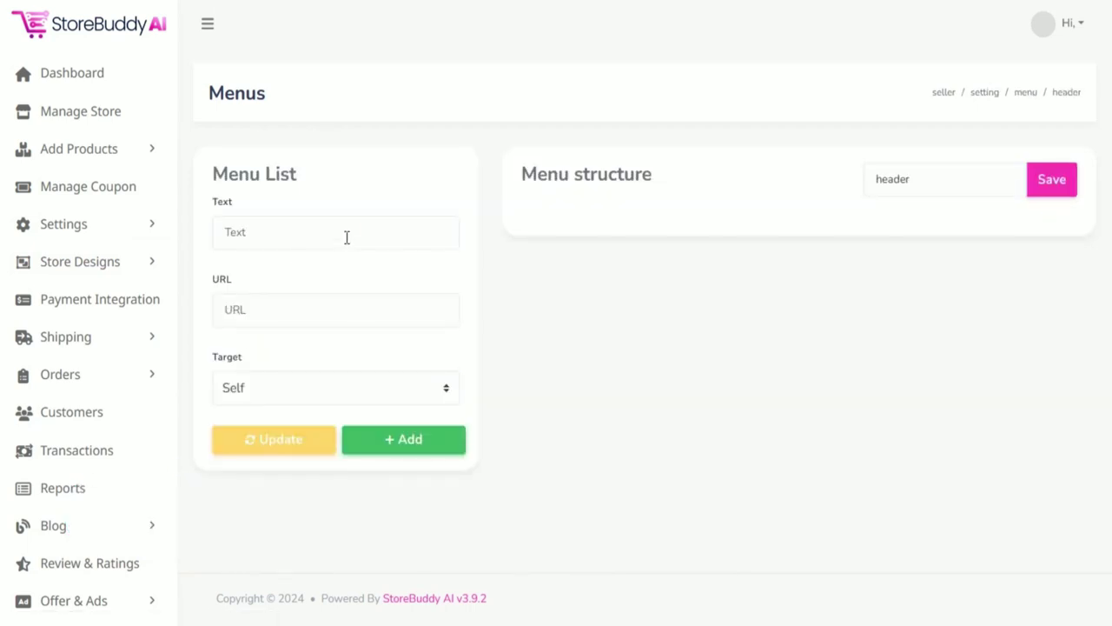
pyautogui.click(346, 238)
pyautogui.write('Home')
pyautogui.press('Tab')
pyautogui.write('https://dealcrafters.storebuddyai.com')
pyautogui.click(330, 388)
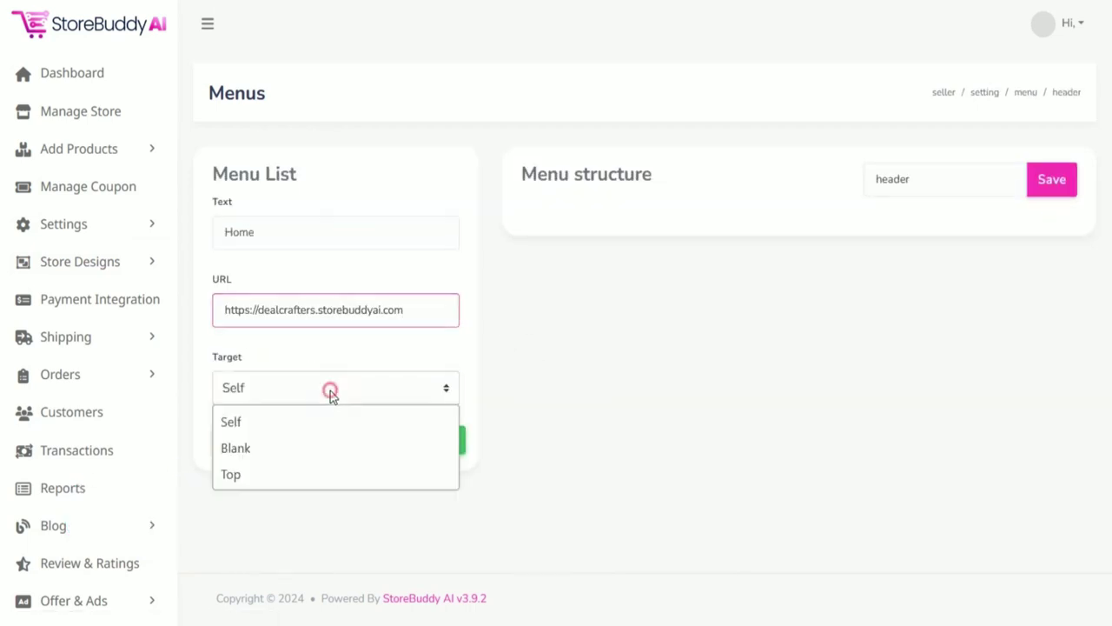
pyautogui.click(305, 430)
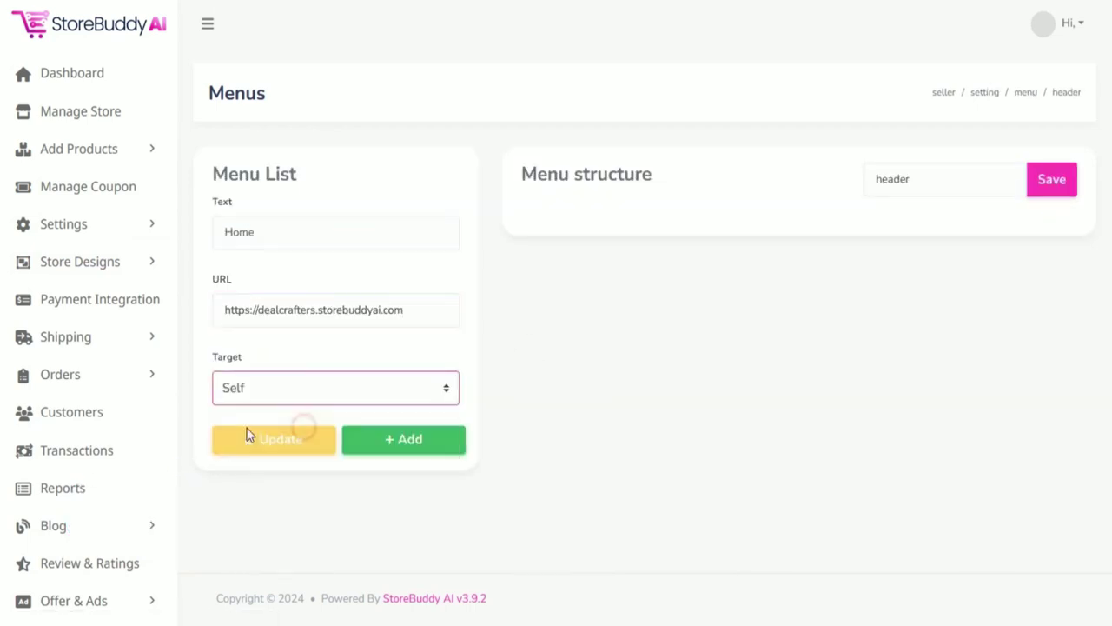
pyautogui.click(427, 441)
# Step: Open the Home menu item for editing, decline deleting it and save the header menu
pyautogui.click(1045, 242)
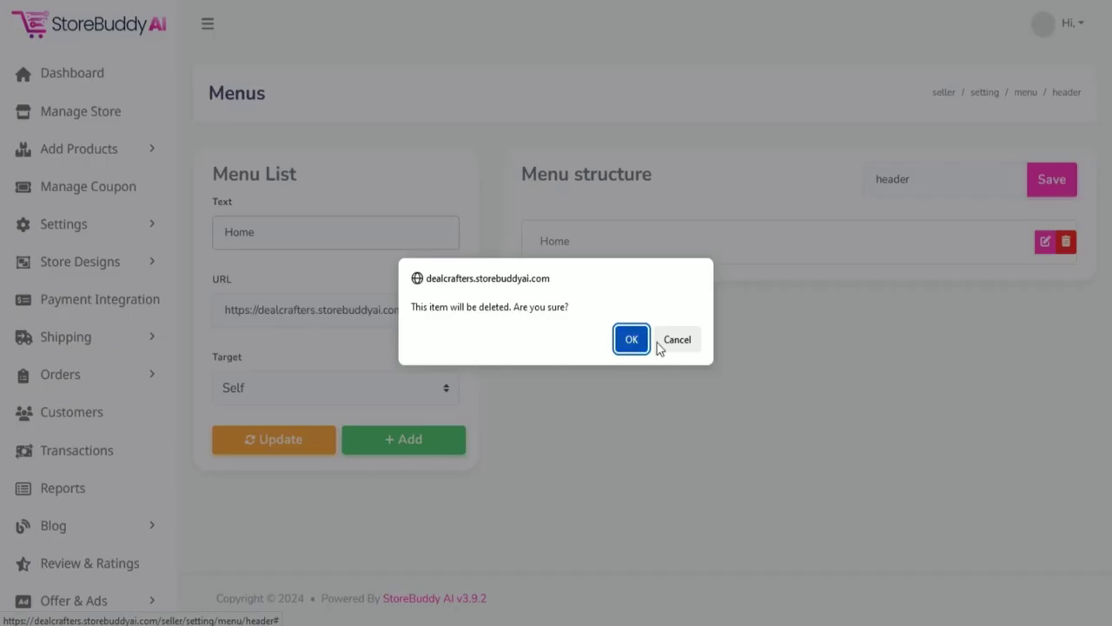
pyautogui.click(665, 343)
pyautogui.click(1053, 182)
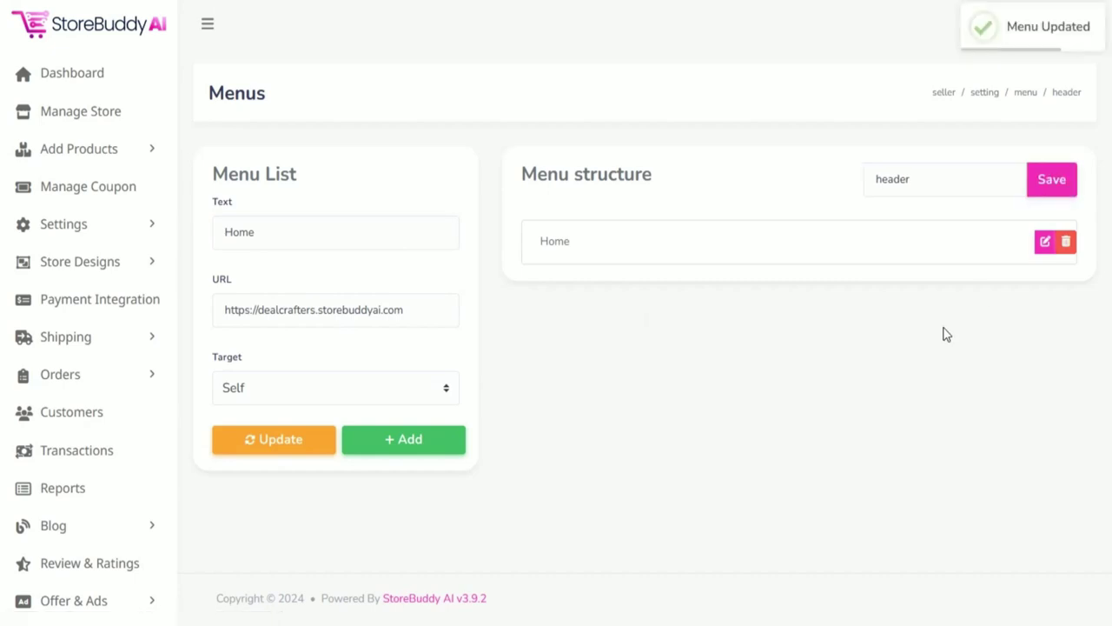
# Step: Check the form for creating a new store page with its title, excerpt and content fields
pyautogui.click(80, 261)
pyautogui.click(52, 322)
pyautogui.click(1028, 178)
pyautogui.scroll(-3, 484, 201)
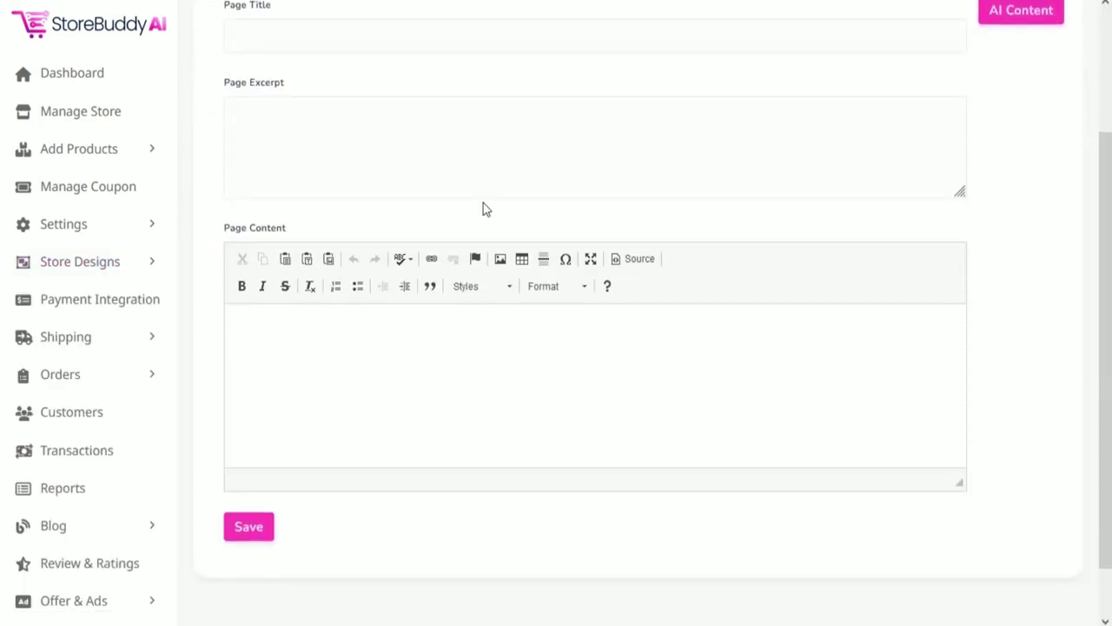
pyautogui.scroll(-2, 486, 209)
# Step: Check the form for adding a new slider and the store's SEO and sitemap settings
pyautogui.click(106, 265)
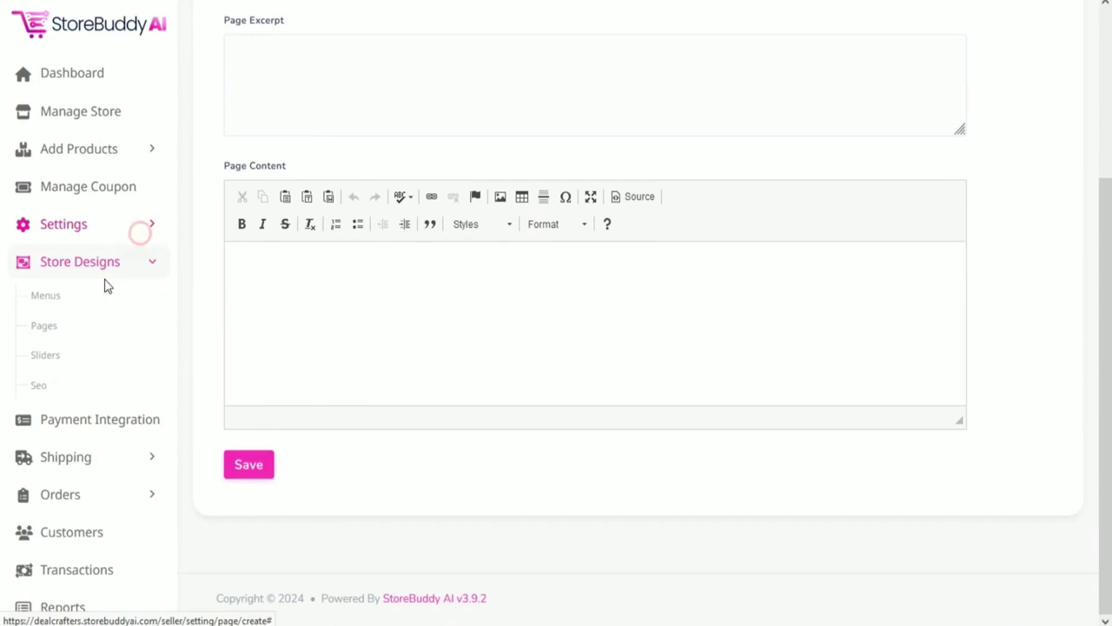
pyautogui.click(45, 356)
pyautogui.click(268, 180)
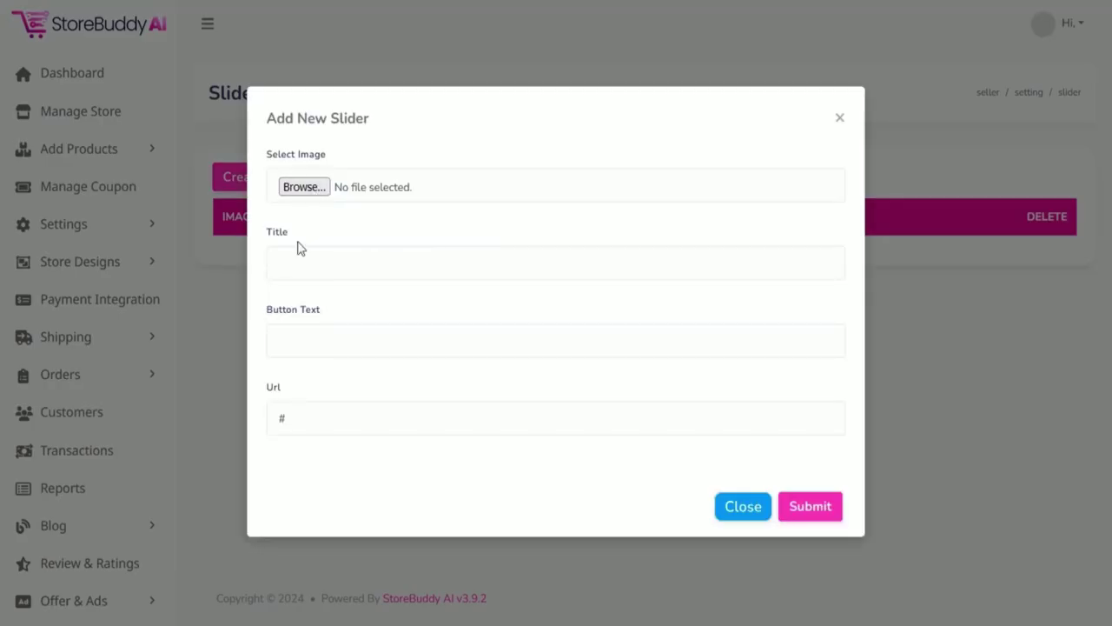
pyautogui.click(816, 511)
pyautogui.click(47, 387)
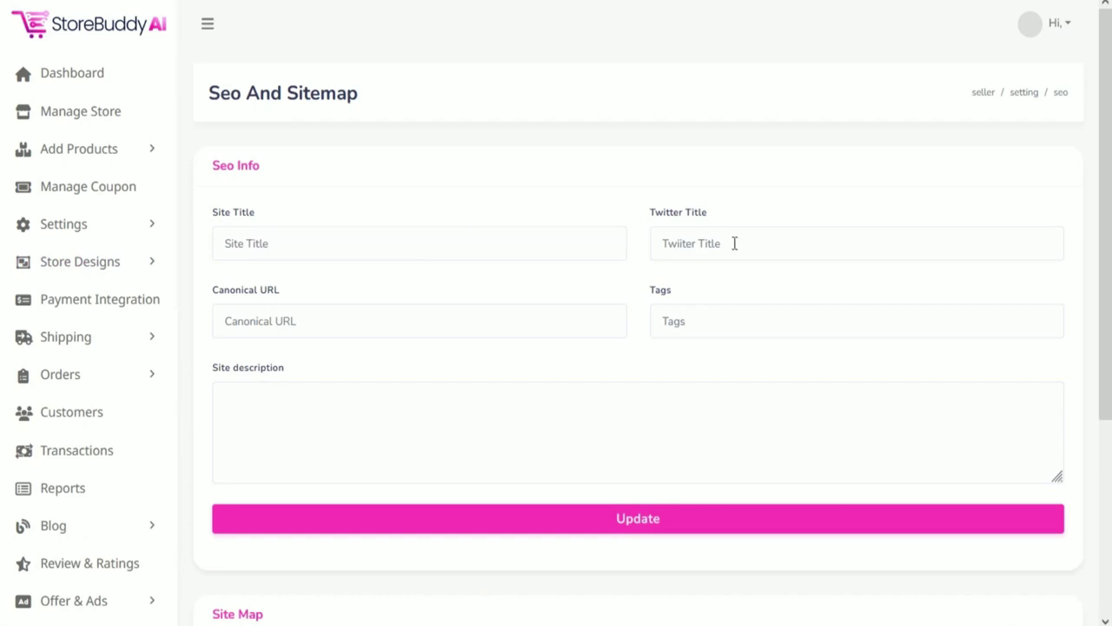
pyautogui.click(643, 519)
# Step: Review the manual payment option and the alternative payment gateways that can be installed for the store
pyautogui.click(100, 304)
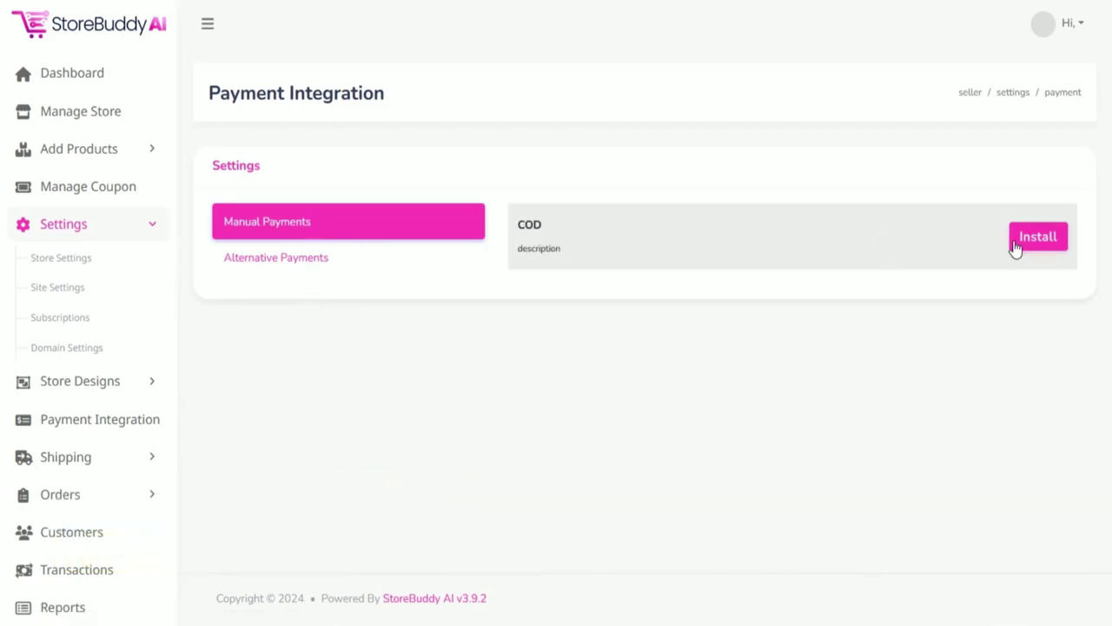
pyautogui.click(288, 261)
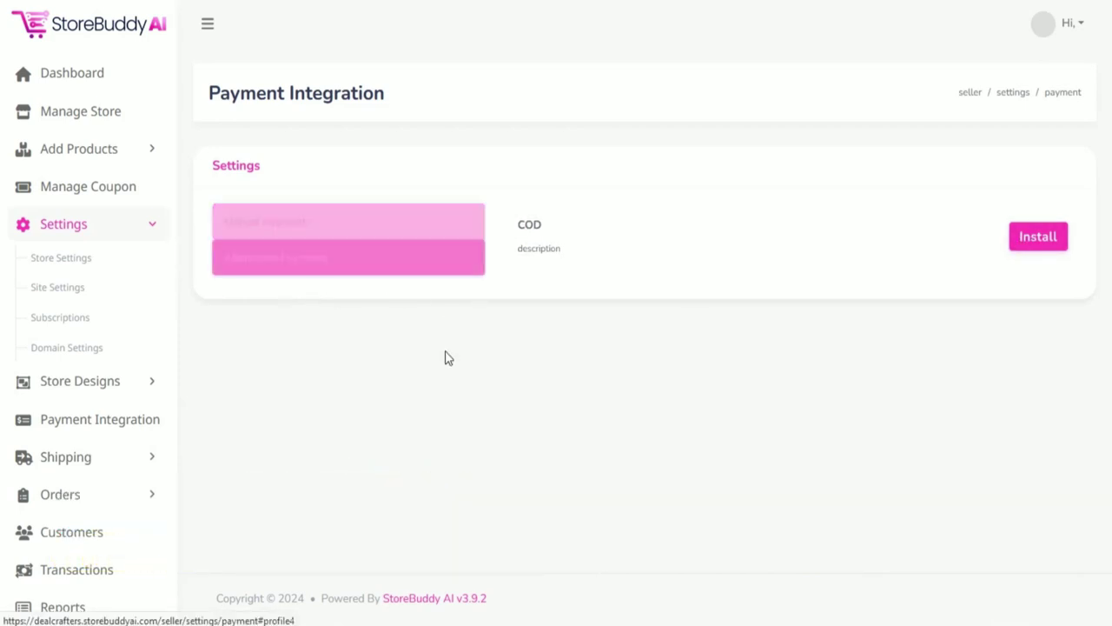
pyautogui.scroll(-1, 1043, 260)
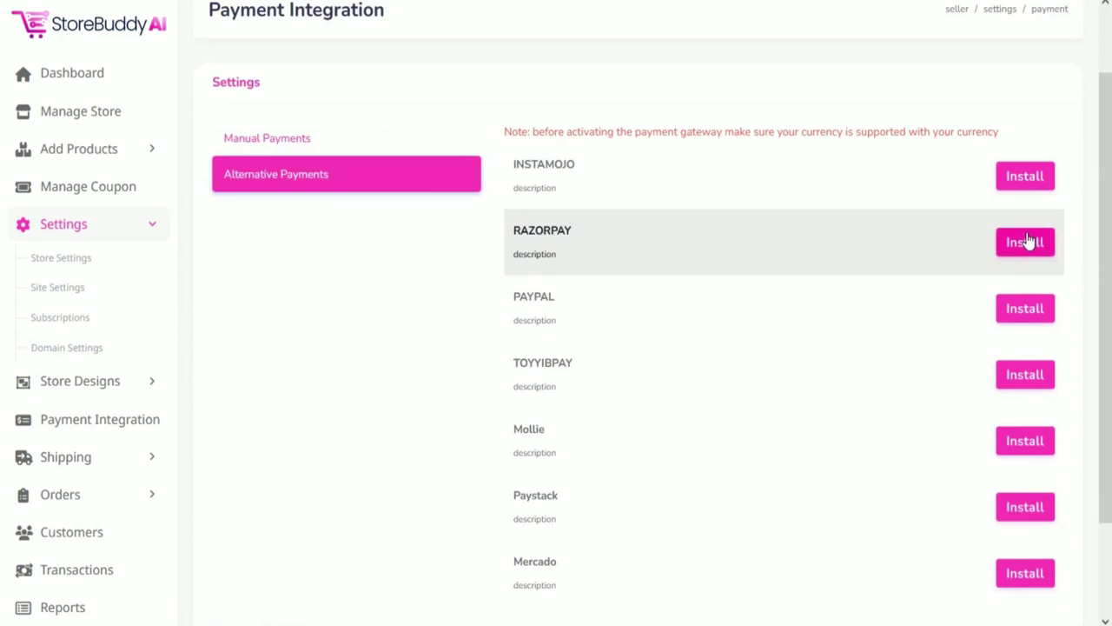
pyautogui.scroll(-1, 1029, 241)
pyautogui.scroll(-1, 1019, 313)
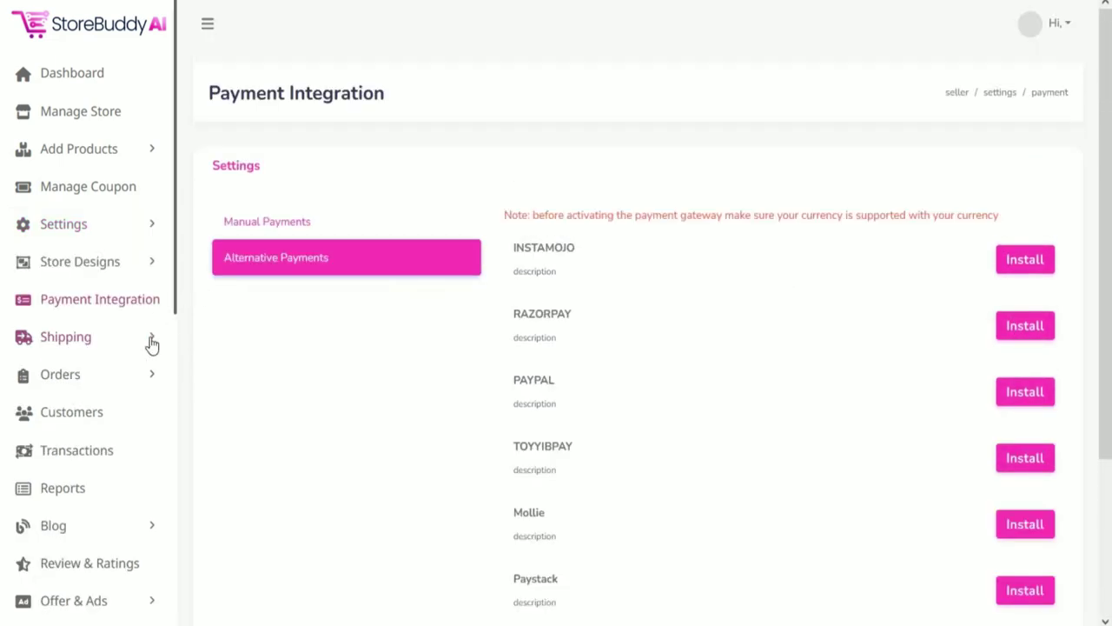
# Step: Check the forms for creating a shipping location and a shipping method with its price
pyautogui.click(153, 342)
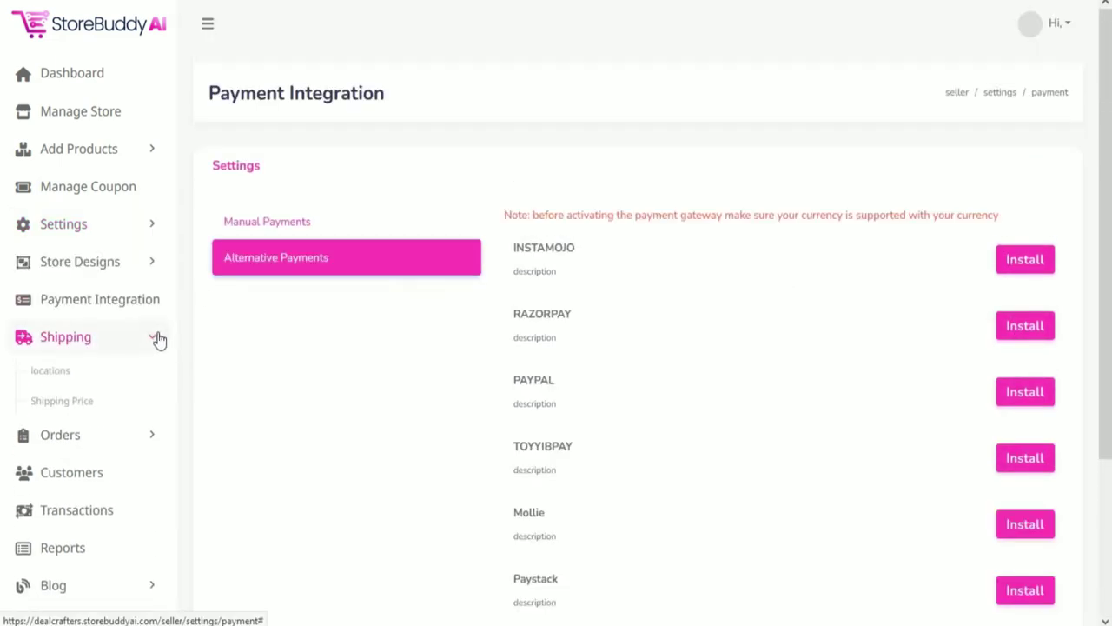
pyautogui.click(80, 370)
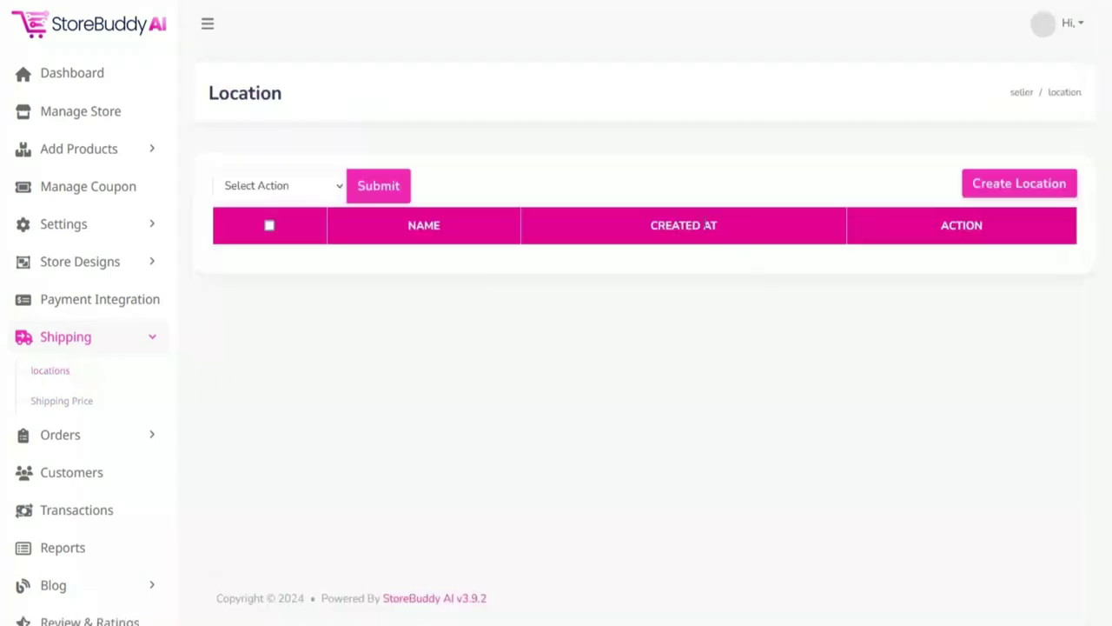
pyautogui.click(993, 191)
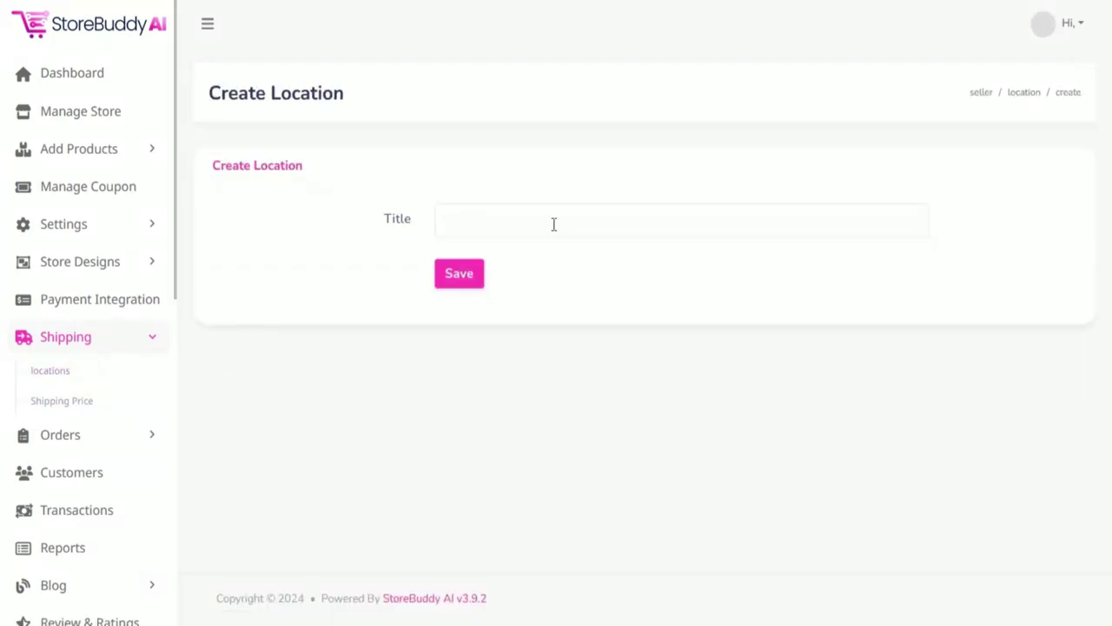
pyautogui.click(70, 400)
pyautogui.click(1013, 186)
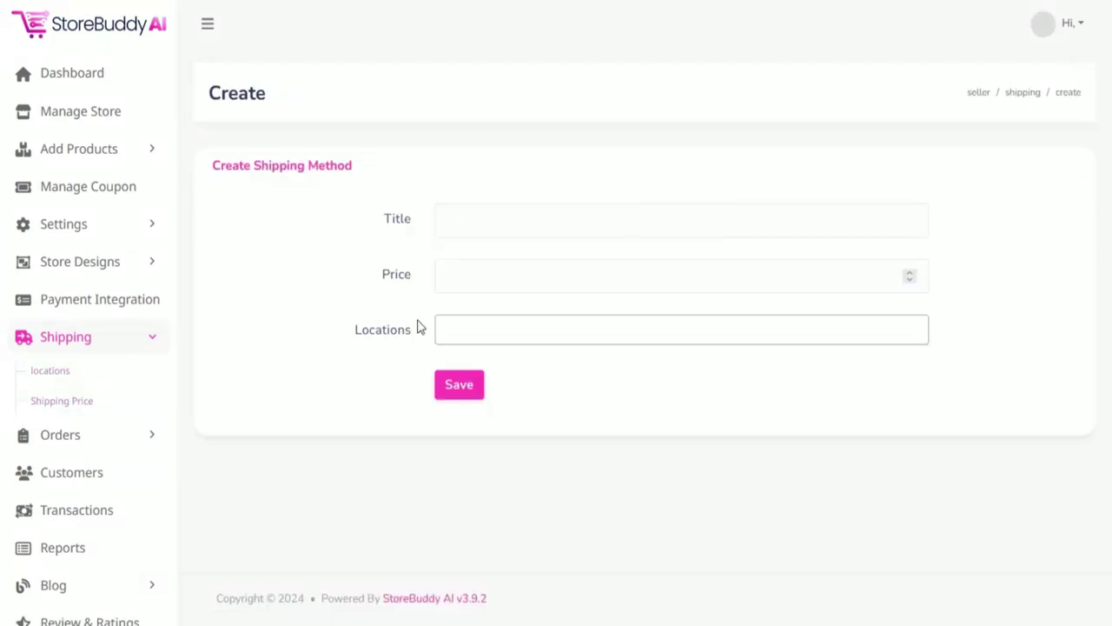
# Step: Add one MacBook Pro Laptop to the cart of a new order and view the canceled orders
pyautogui.click(134, 375)
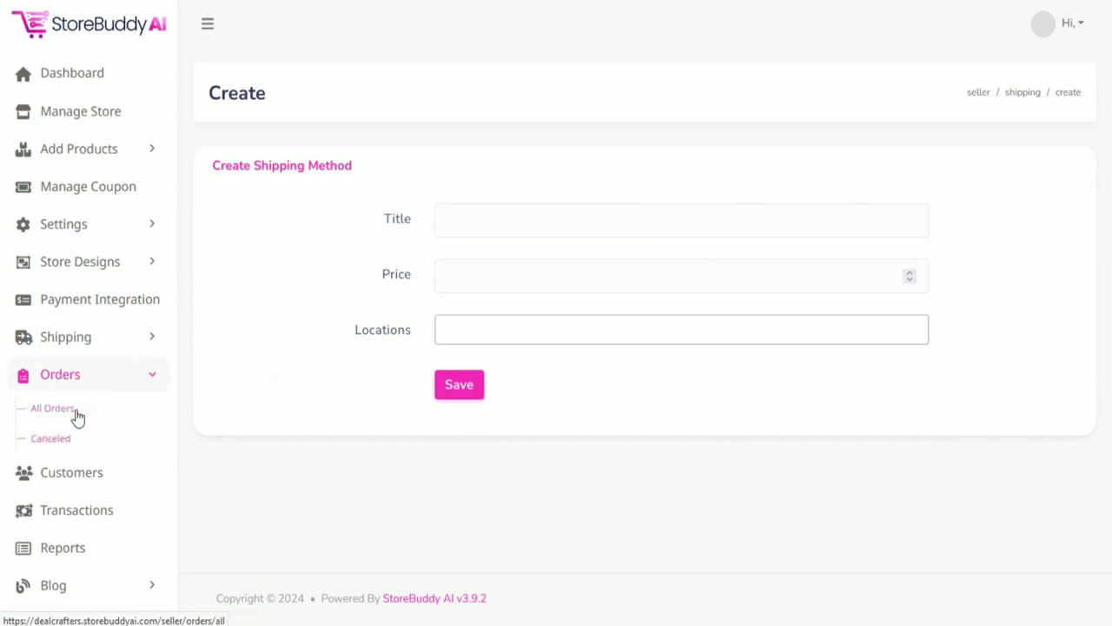
pyautogui.click(76, 417)
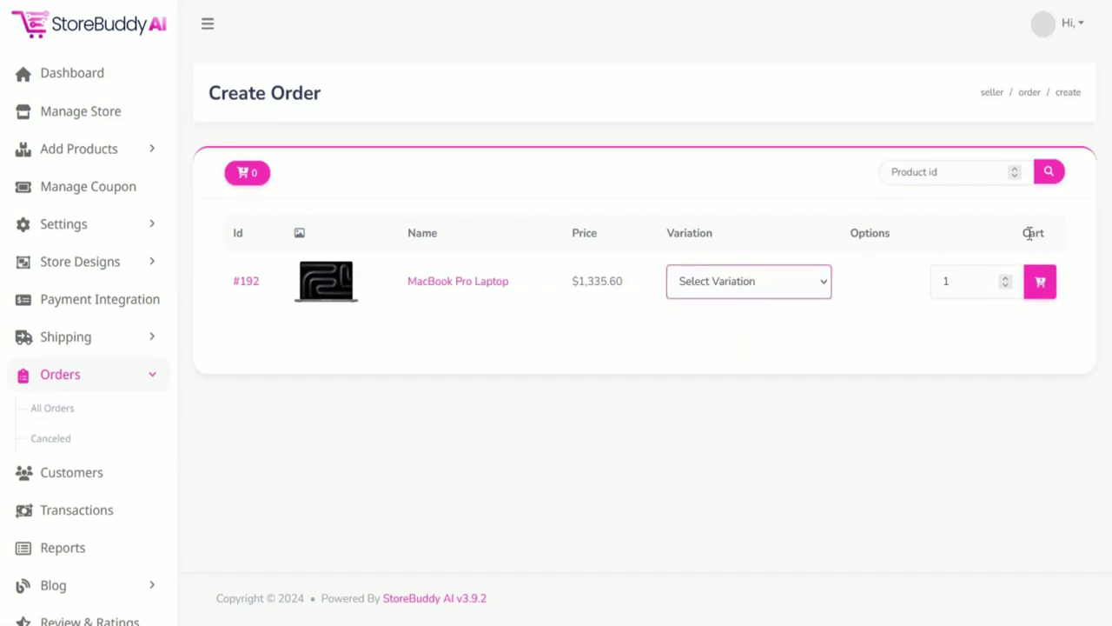
pyautogui.click(1042, 285)
pyautogui.click(77, 437)
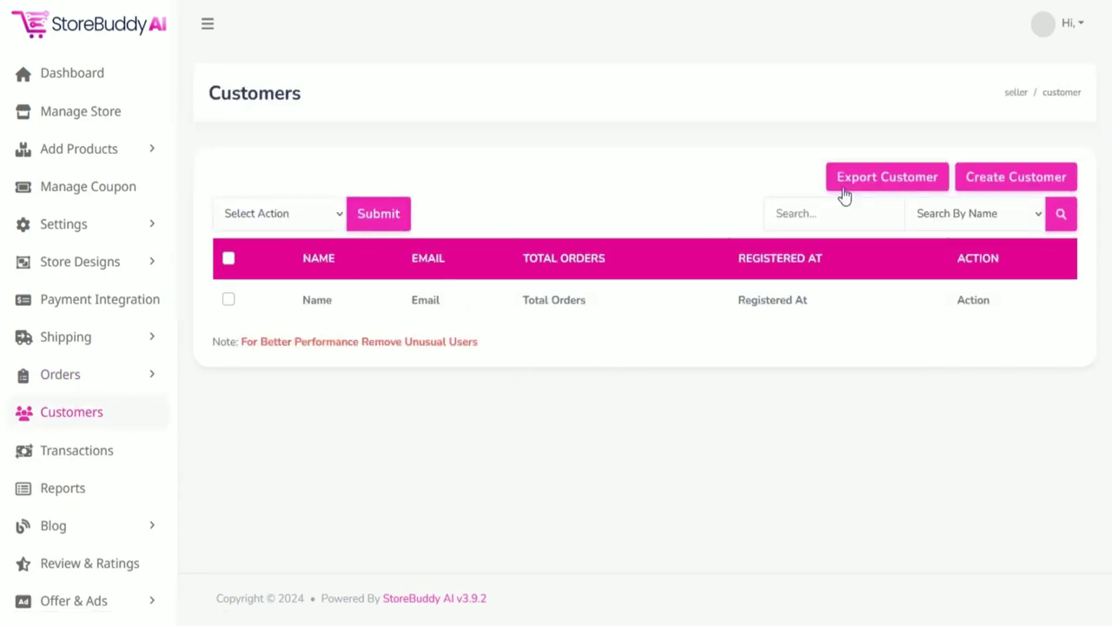
# Step: Check the store's customer, transaction, order report and review pages
pyautogui.click(1008, 184)
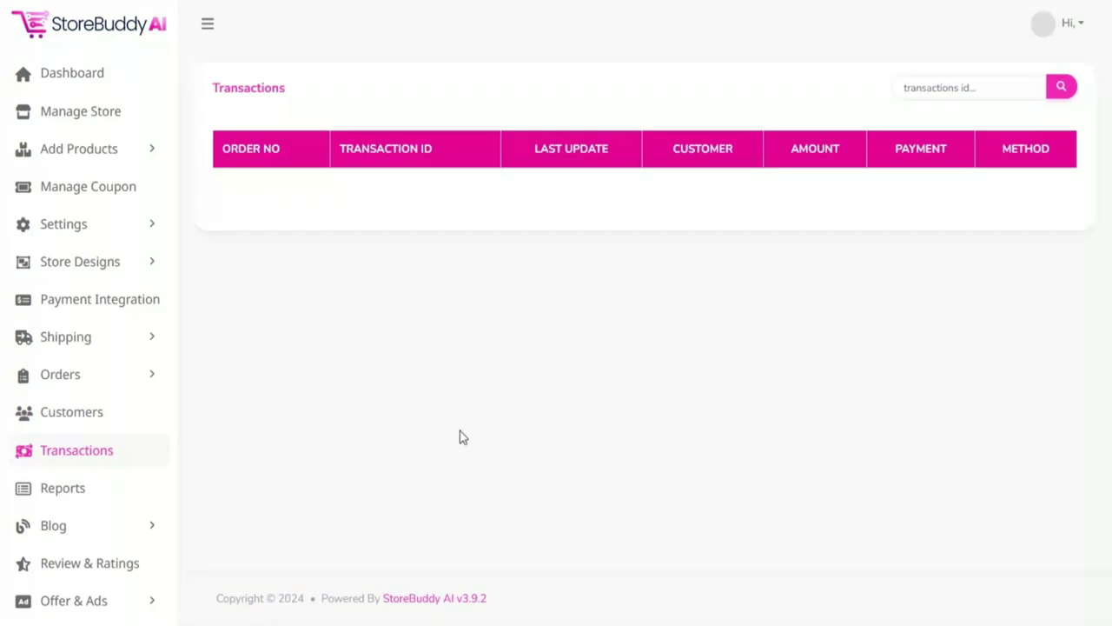
pyautogui.click(118, 498)
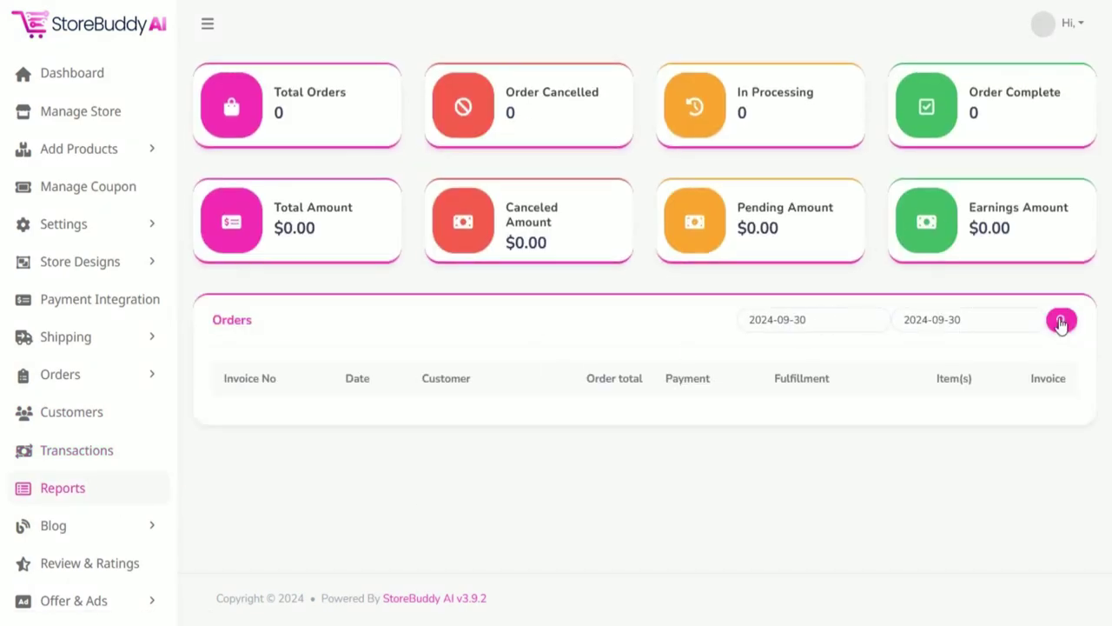
pyautogui.scroll(-5, 87, 522)
pyautogui.click(84, 577)
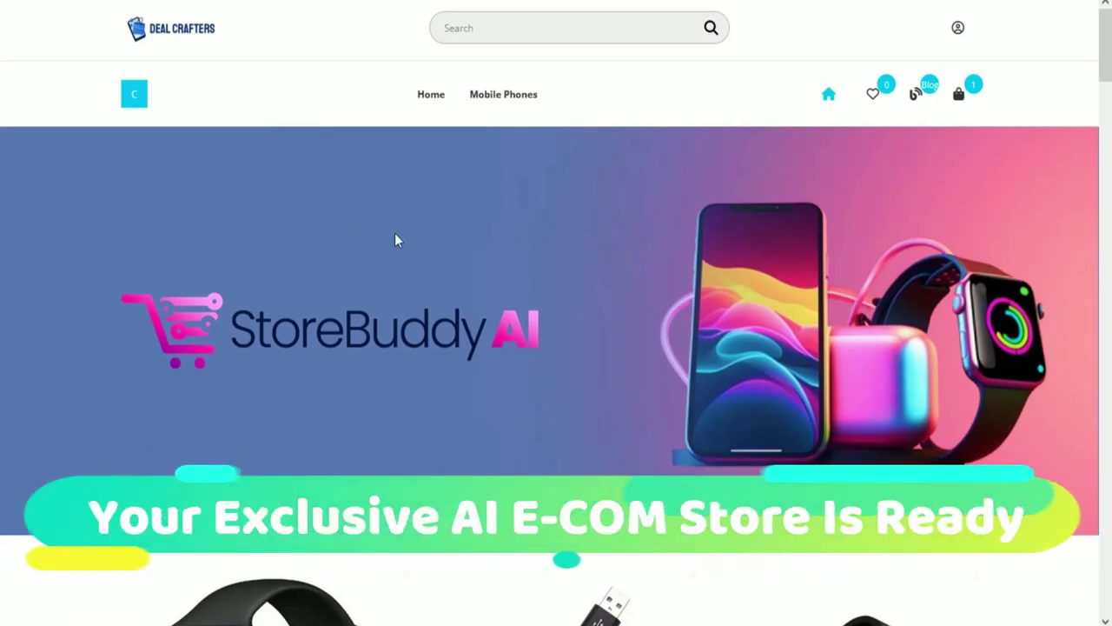
# Step: Browse the published storefront through its categories, Cyber Monday deals and the full product list
pyautogui.click(519, 96)
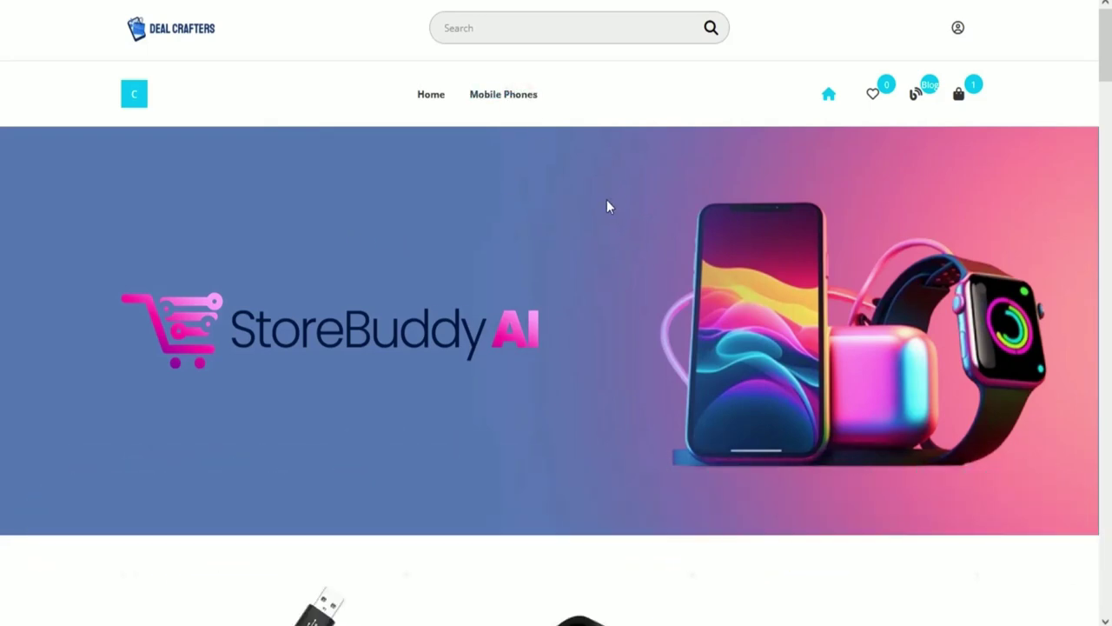
pyautogui.click(132, 96)
pyautogui.scroll(-2, 385, 247)
pyautogui.scroll(-3, 387, 253)
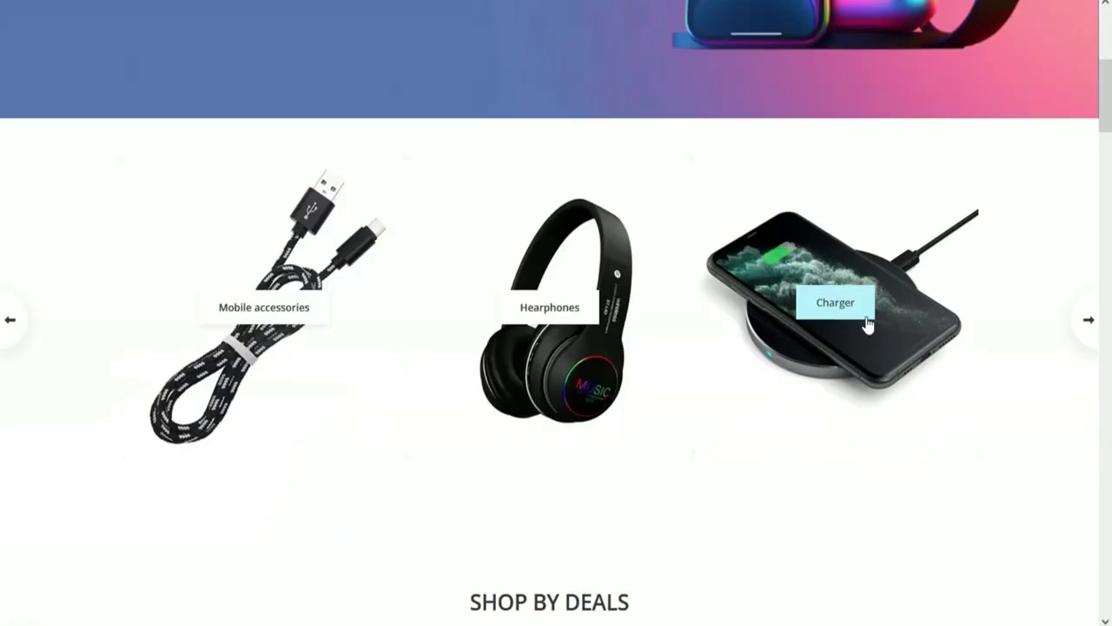
pyautogui.click(1088, 320)
pyautogui.scroll(-12, 784, 438)
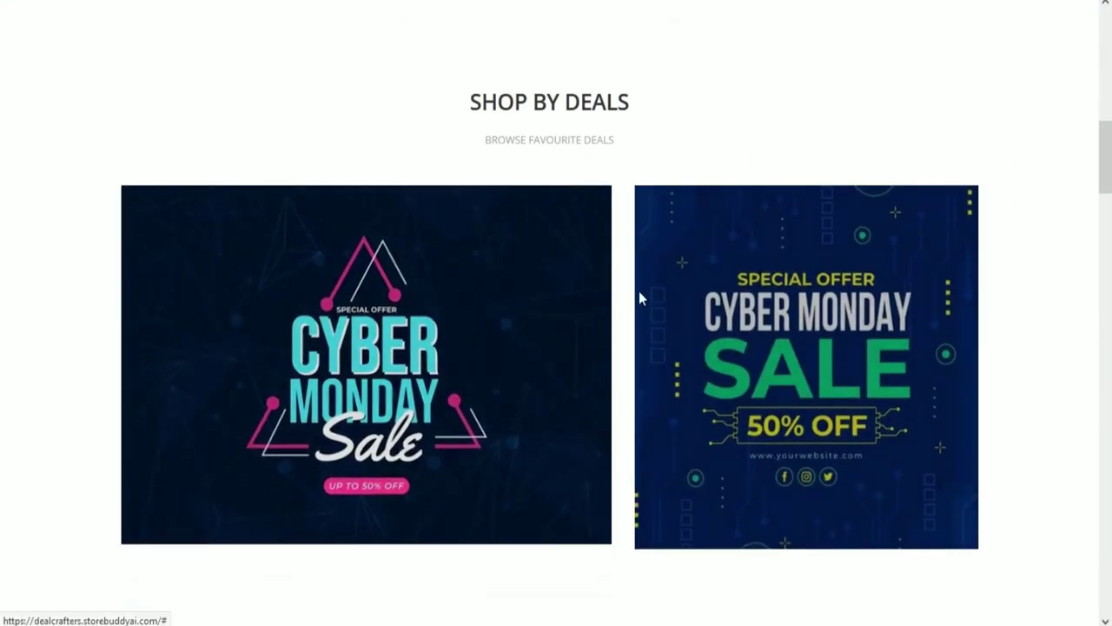
pyautogui.scroll(-5, 640, 288)
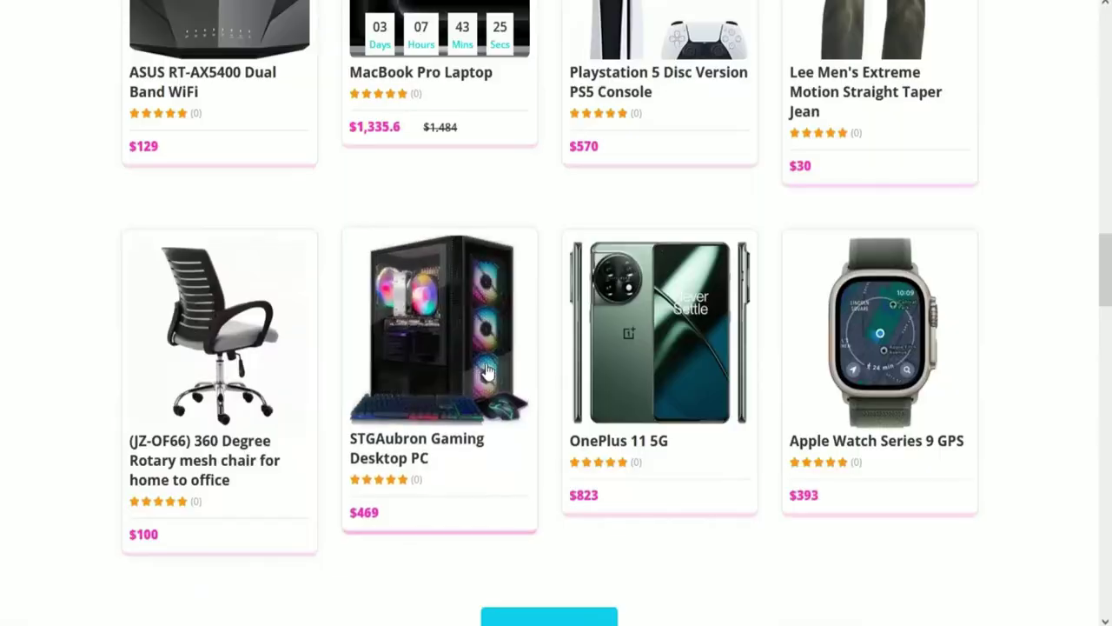
pyautogui.click(556, 566)
pyautogui.scroll(-10, 978, 432)
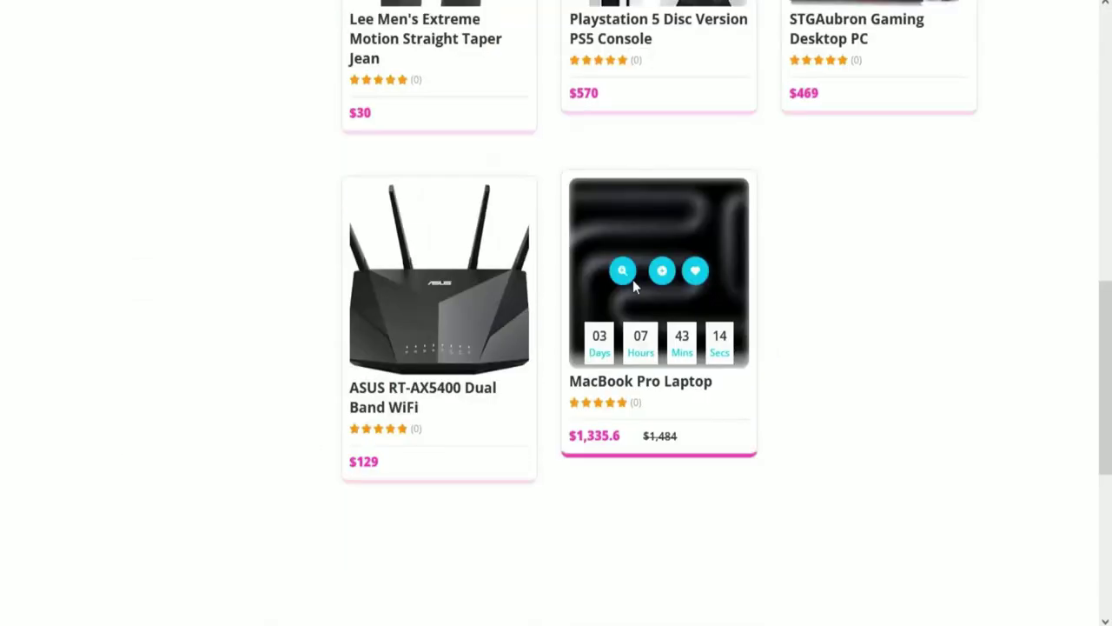
# Step: Add the ASUS RT-AX5400 Dual Band WiFi router to the wishlist, and check the storefront's wishlist and cart
pyautogui.click(417, 385)
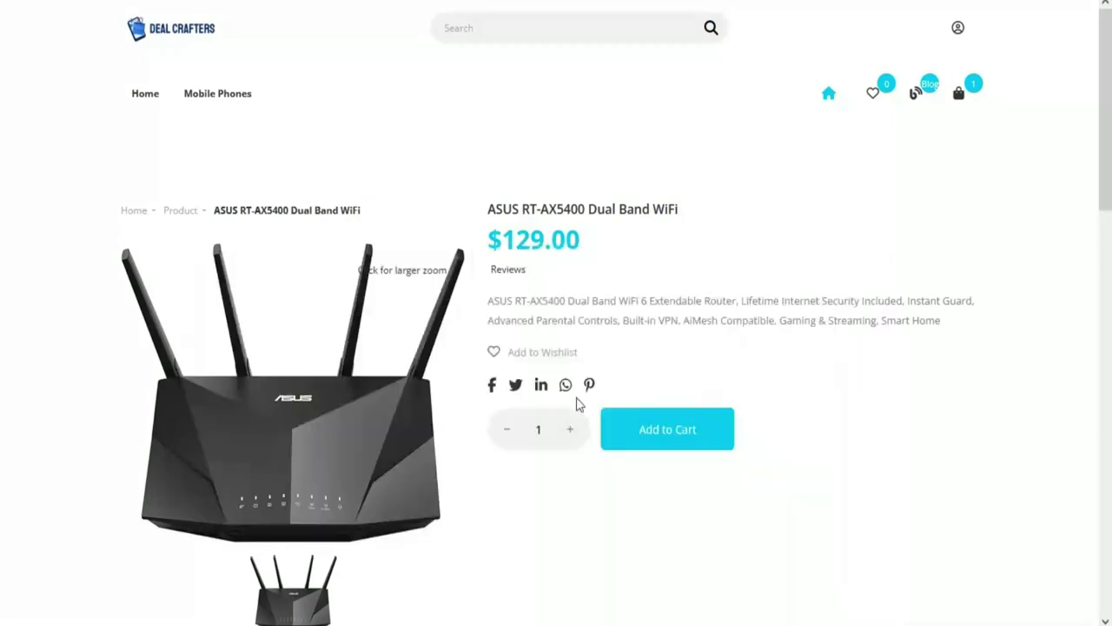
pyautogui.scroll(-1, 513, 279)
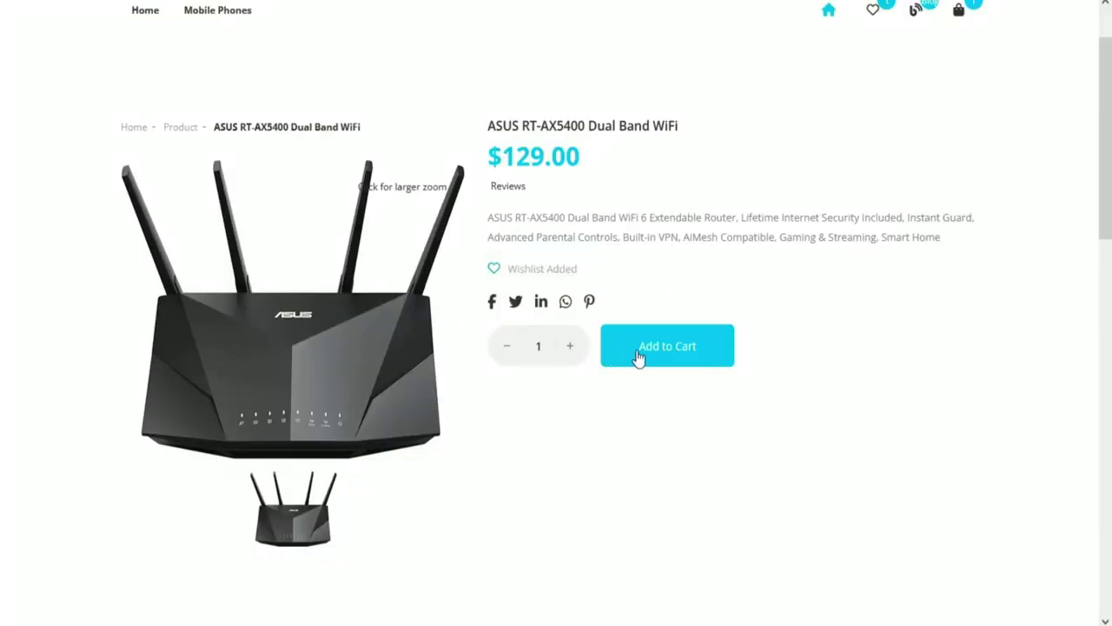
pyautogui.scroll(1, 764, 226)
pyautogui.click(874, 93)
pyautogui.click(202, 42)
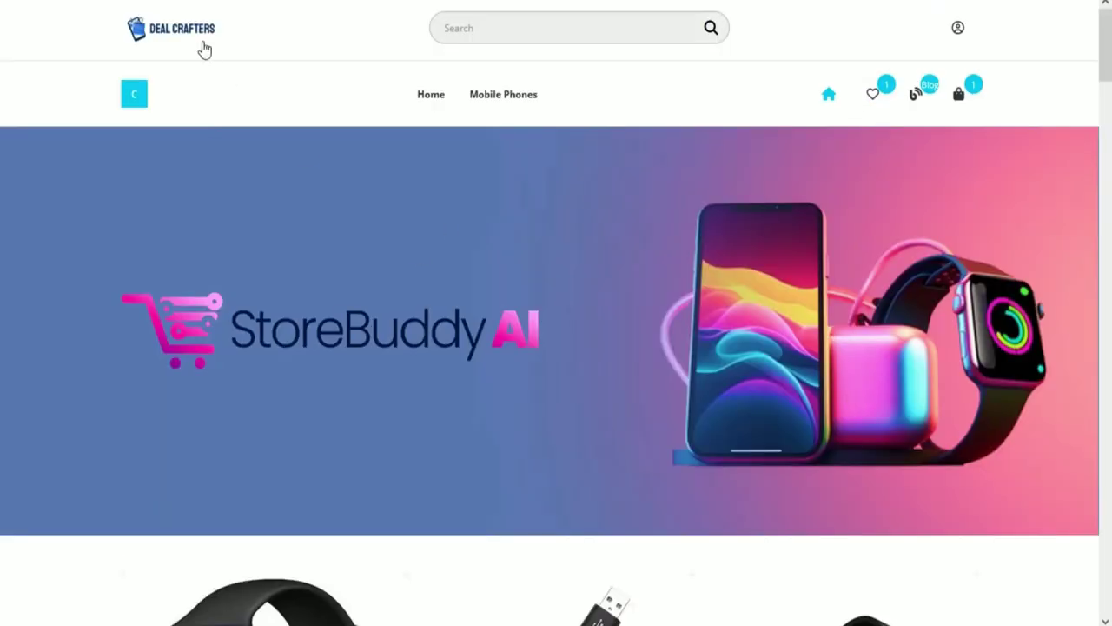
pyautogui.click(965, 94)
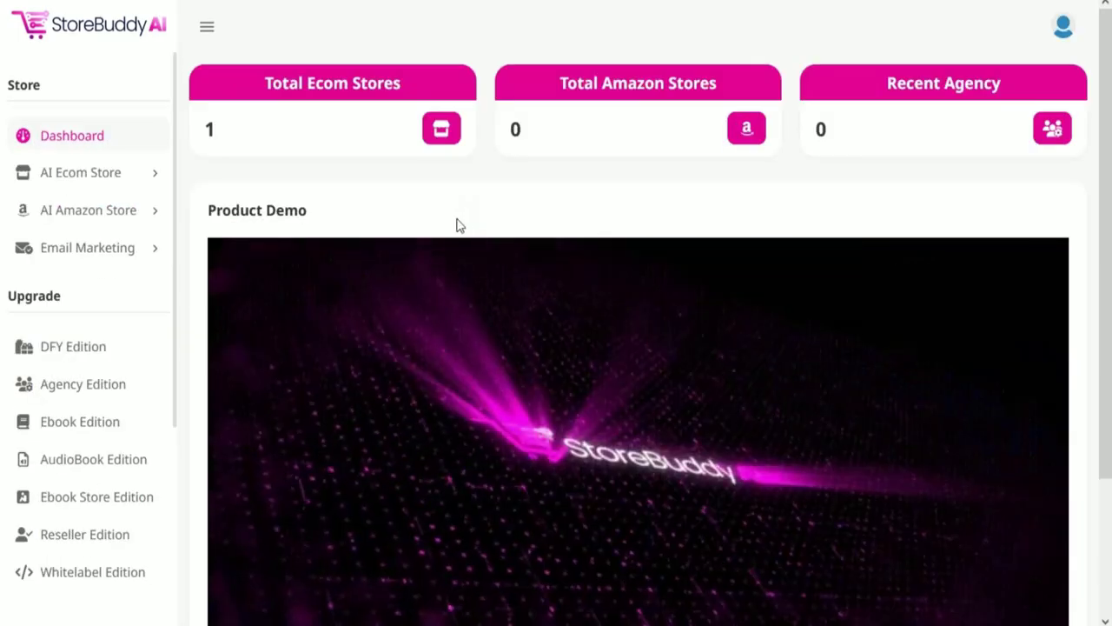
# Step: Create the Amazon store picknprime.storebuddyai.com and open its dashboard
pyautogui.click(110, 219)
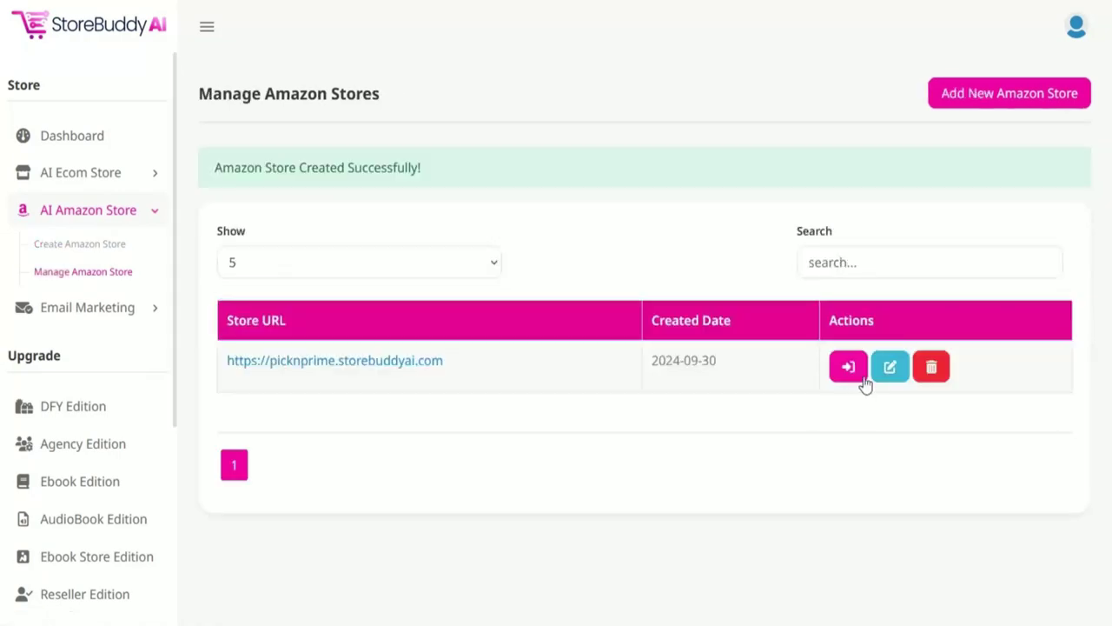
pyautogui.click(852, 368)
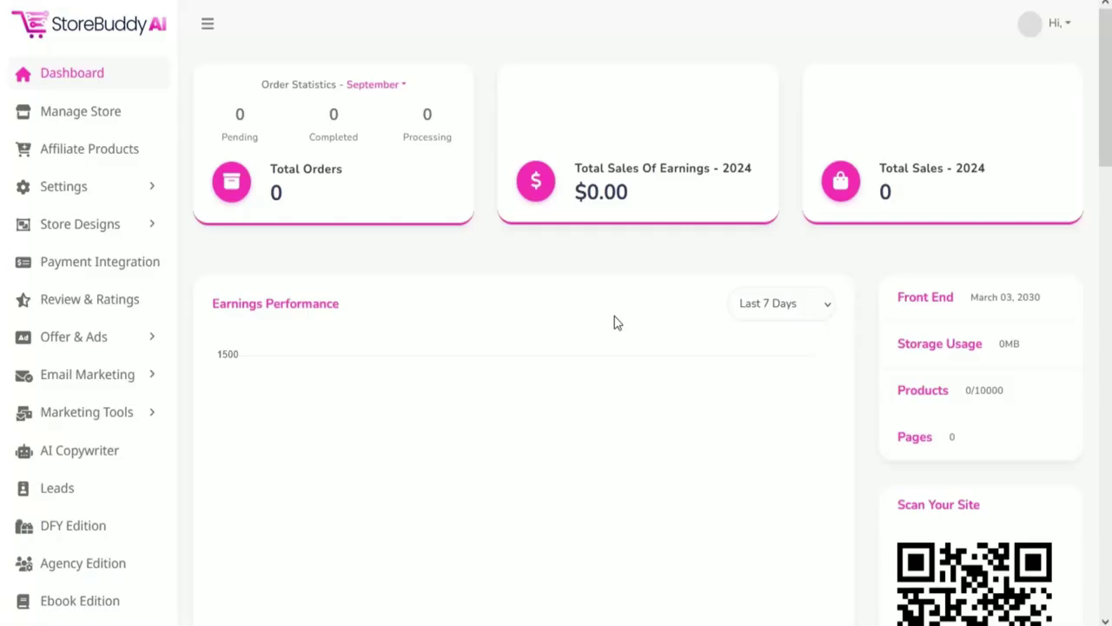
# Step: Import the affiliate products into the picknprime store and look through the imported list
pyautogui.click(114, 154)
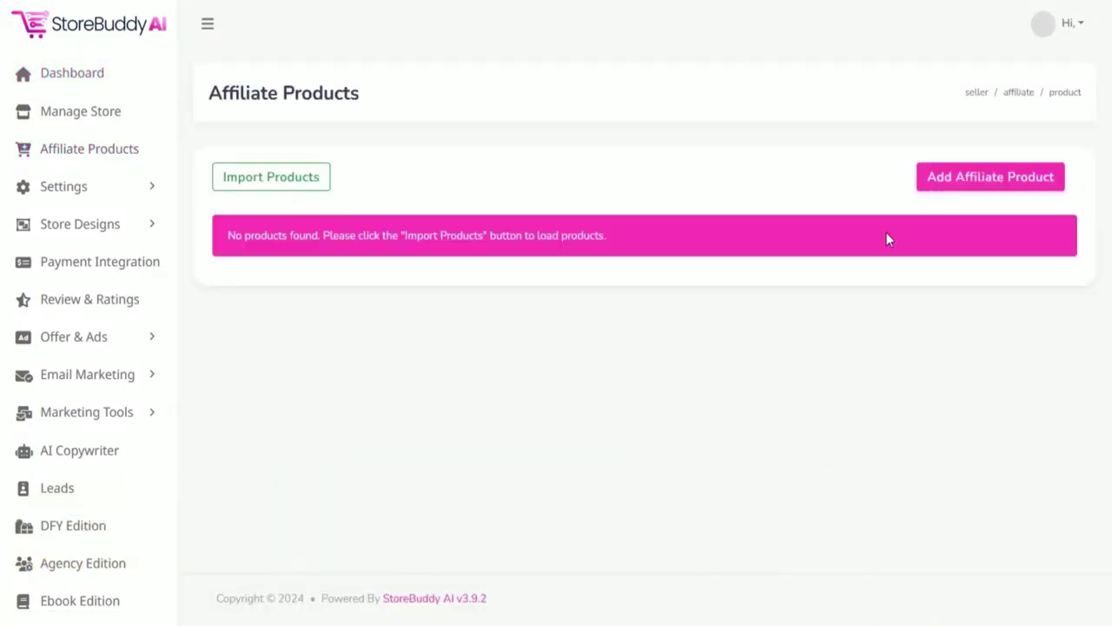
pyautogui.click(289, 189)
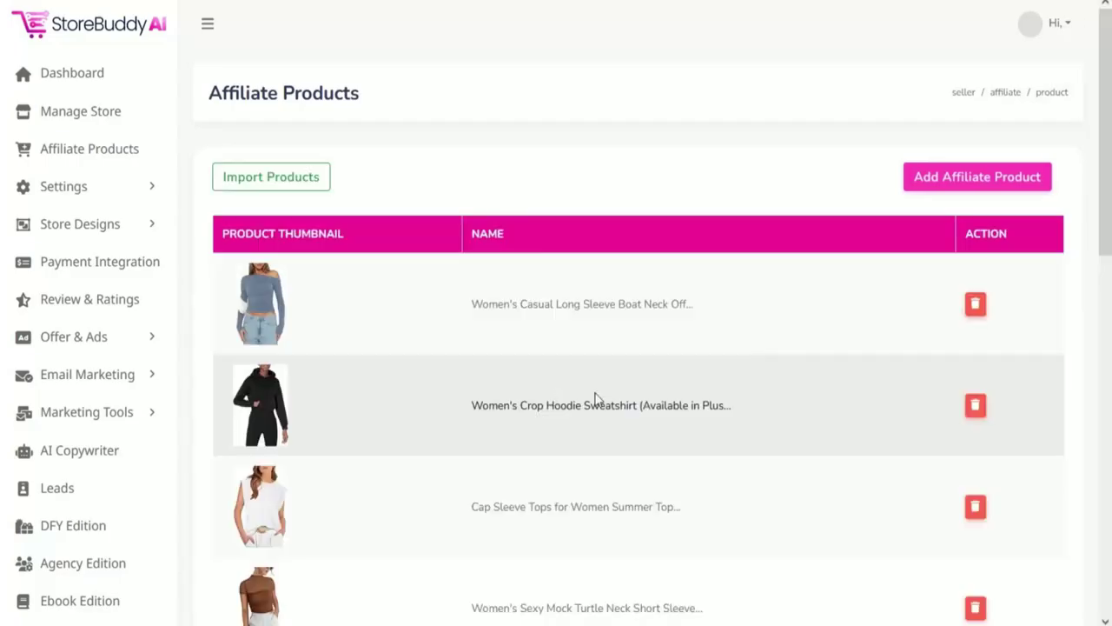
pyautogui.scroll(-5, 675, 350)
pyautogui.scroll(-5, 661, 382)
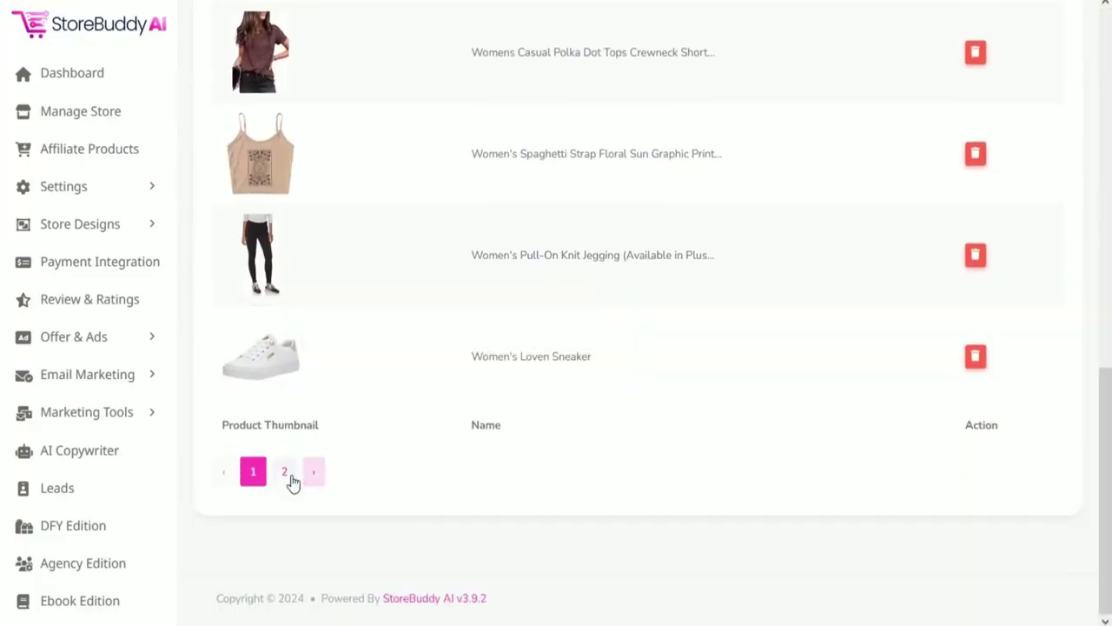
# Step: Add an affiliate product by ASIN B07KMBM14W and check the product list
pyautogui.scroll(12, 290, 482)
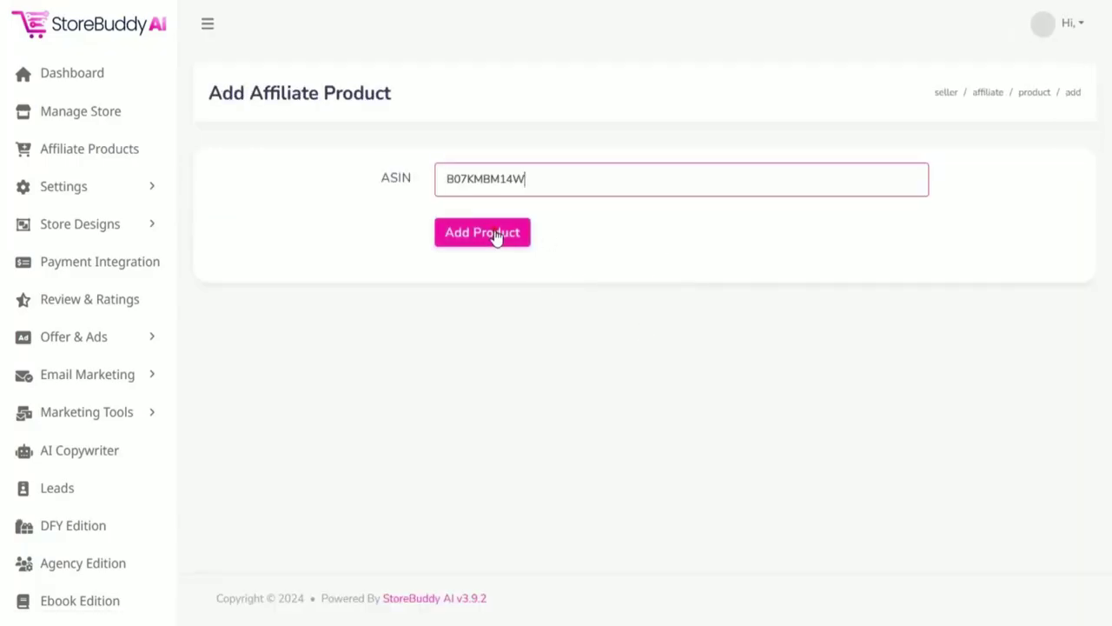
pyautogui.click(492, 233)
pyautogui.scroll(-10, 852, 320)
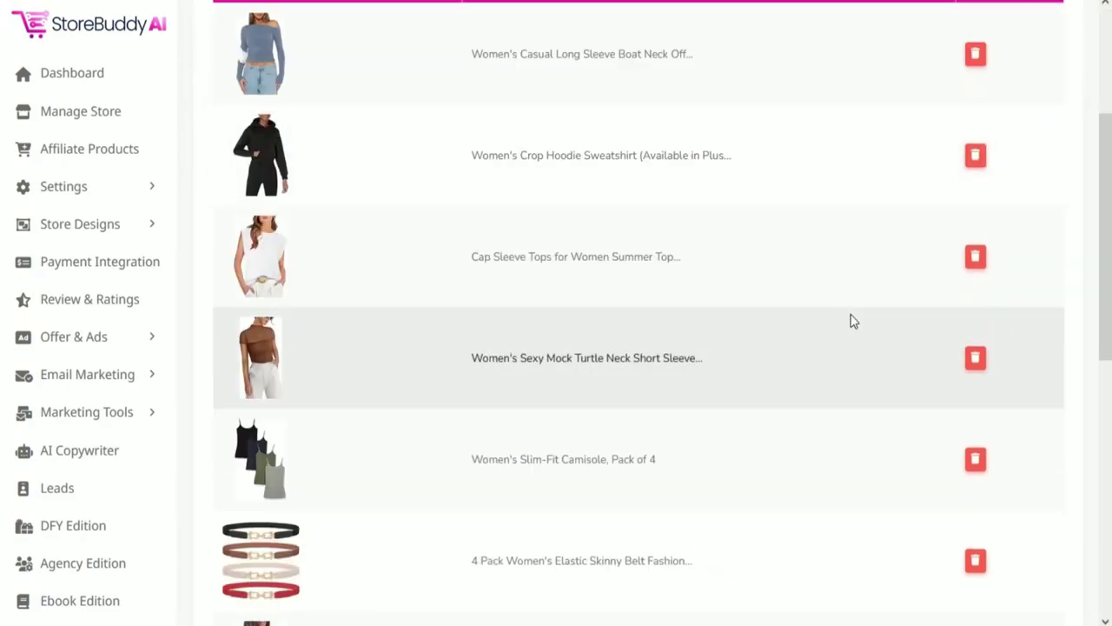
# Step: Review the general store settings, including the order receive method and the shop type options
pyautogui.click(46, 132)
pyautogui.click(87, 187)
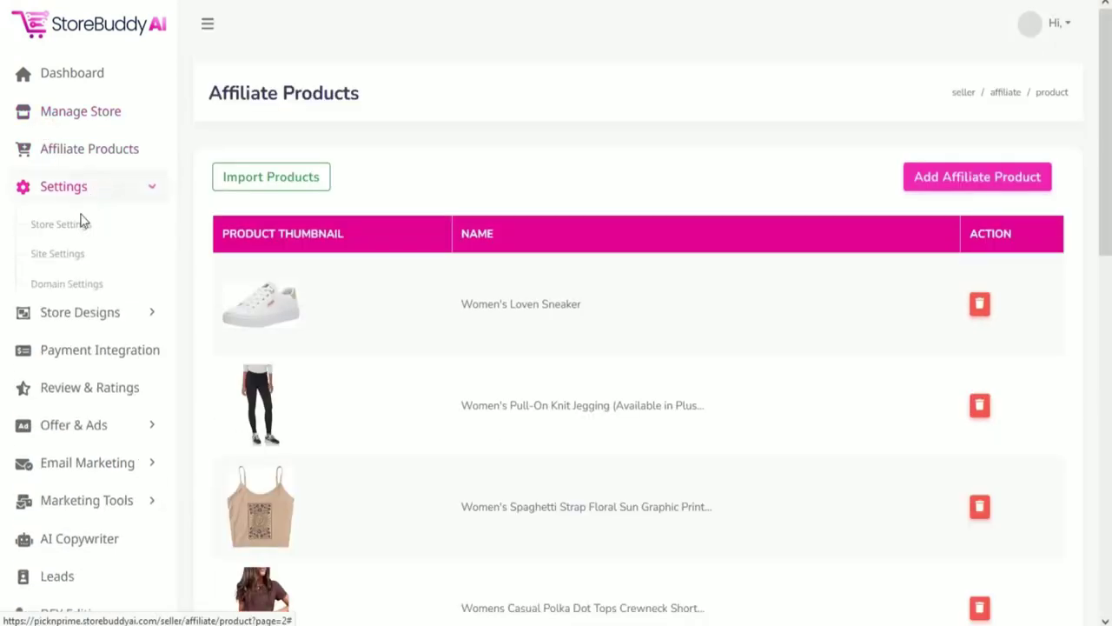
pyautogui.click(137, 233)
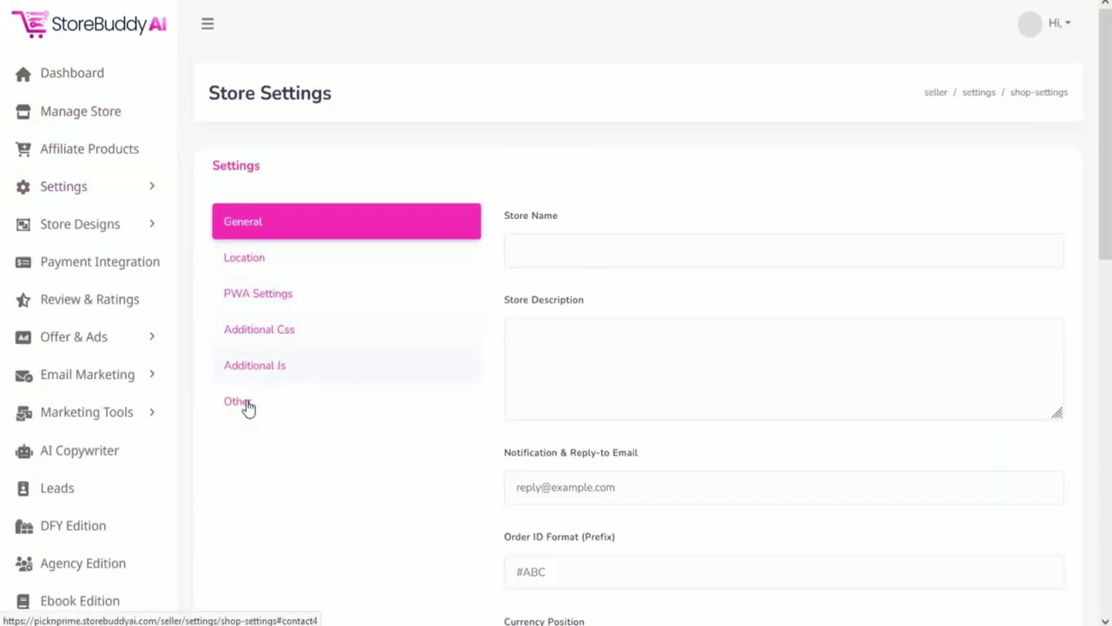
pyautogui.scroll(-8, 690, 370)
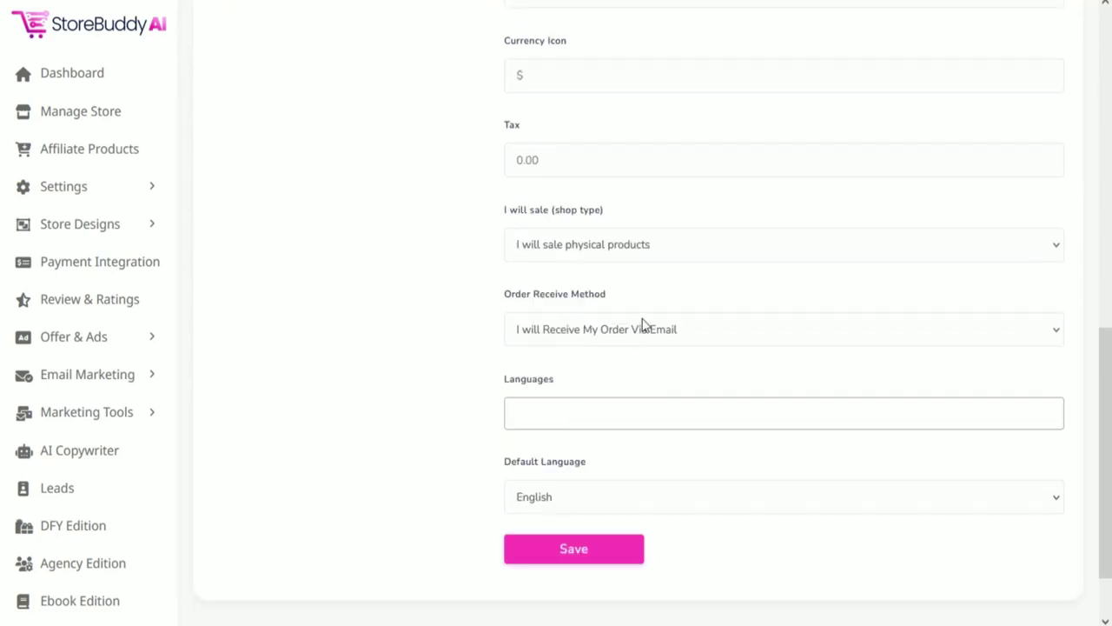
pyautogui.click(662, 335)
pyautogui.click(668, 246)
pyautogui.click(667, 249)
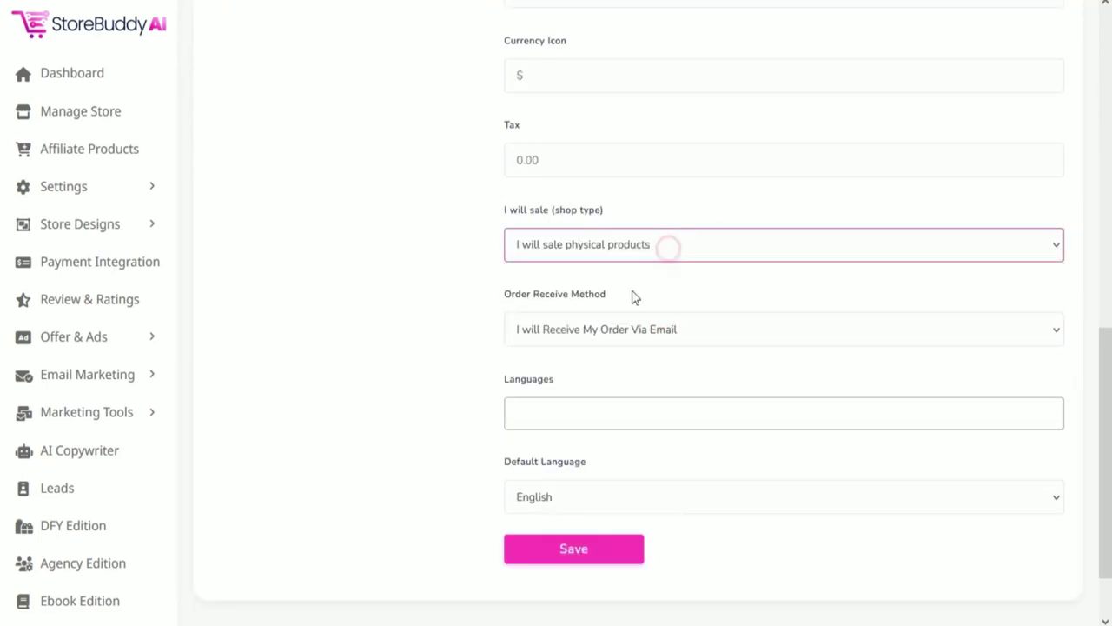
# Step: Look through the script fields in the store's site settings, enable the pop-up view and save the changes
pyautogui.click(164, 186)
pyautogui.scroll(-5, 310, 209)
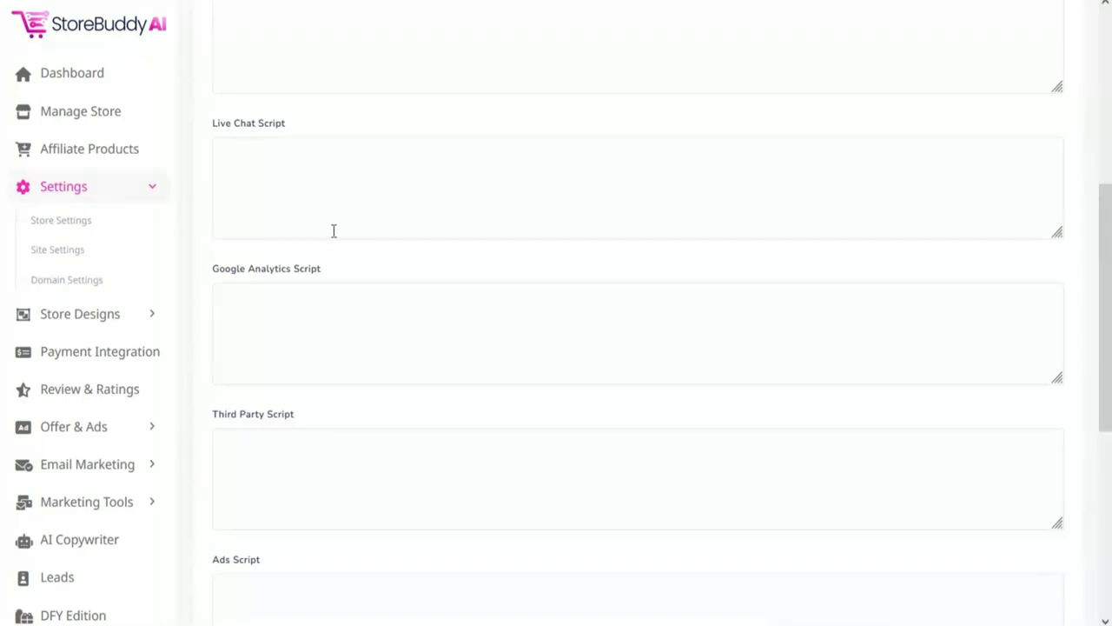
pyautogui.scroll(-5, 333, 230)
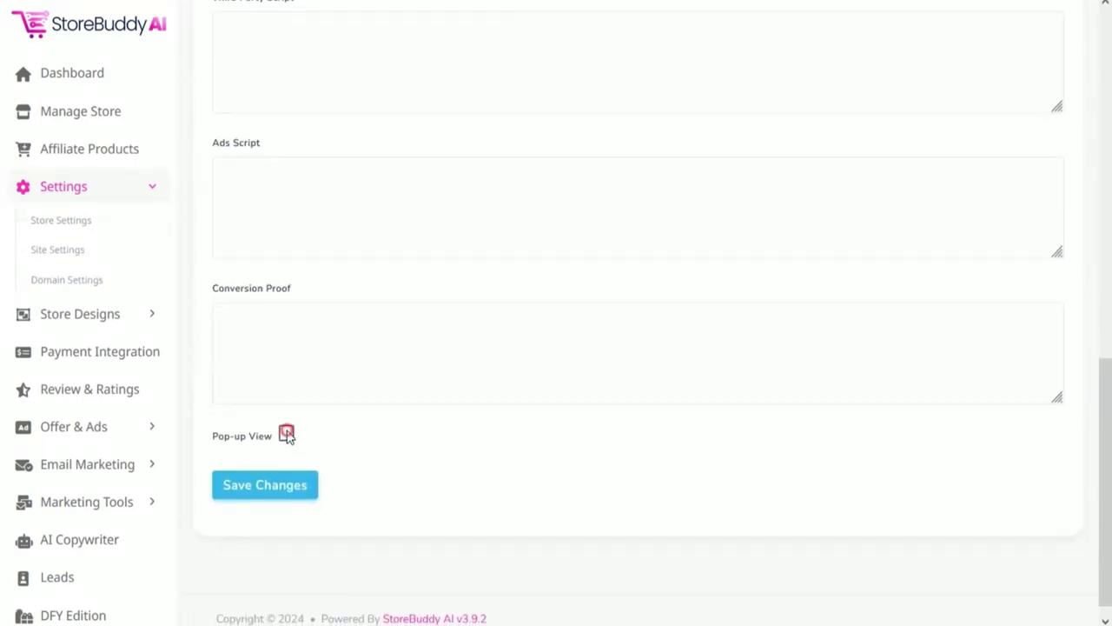
pyautogui.click(286, 433)
pyautogui.click(278, 484)
pyautogui.click(273, 540)
# Step: Check the form for connecting an existing domain and the store's customizable menu positions
pyautogui.click(54, 285)
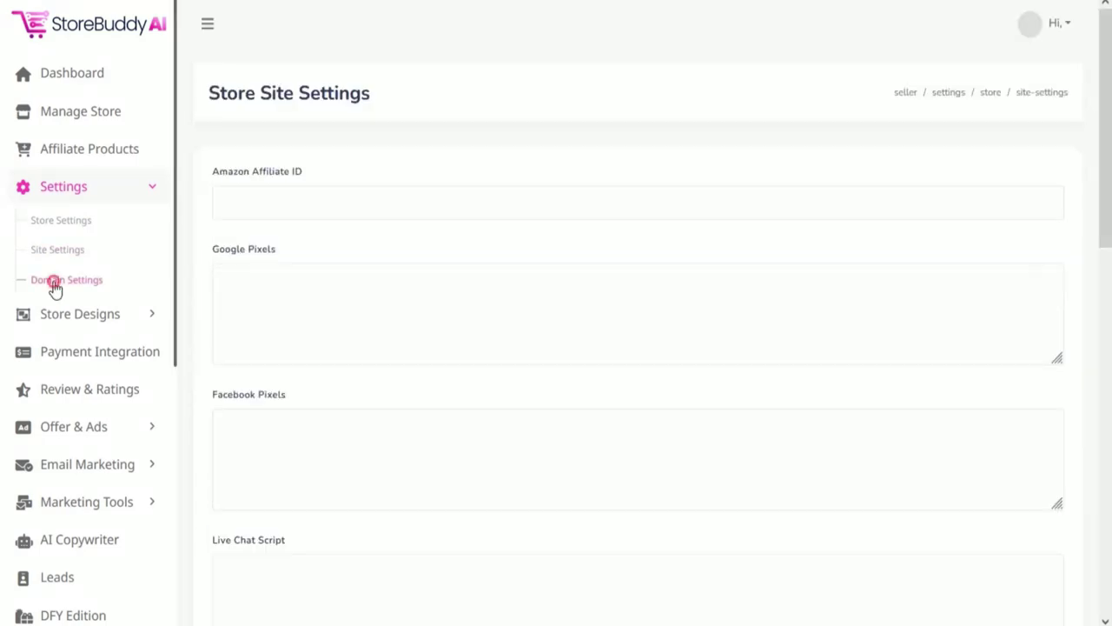
pyautogui.click(899, 310)
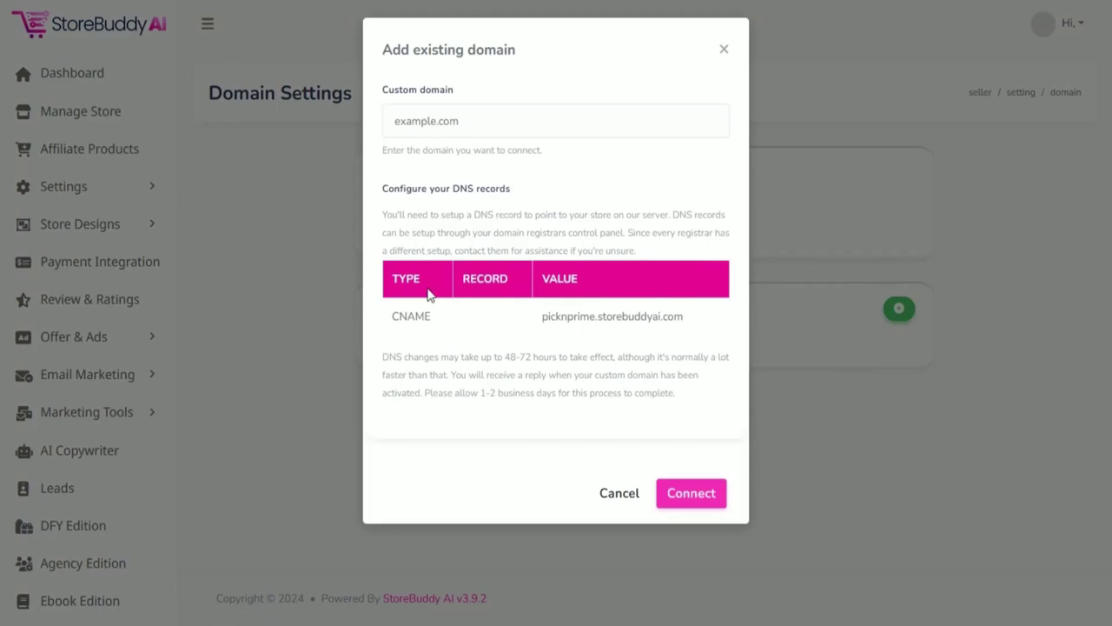
pyautogui.click(319, 243)
pyautogui.click(87, 226)
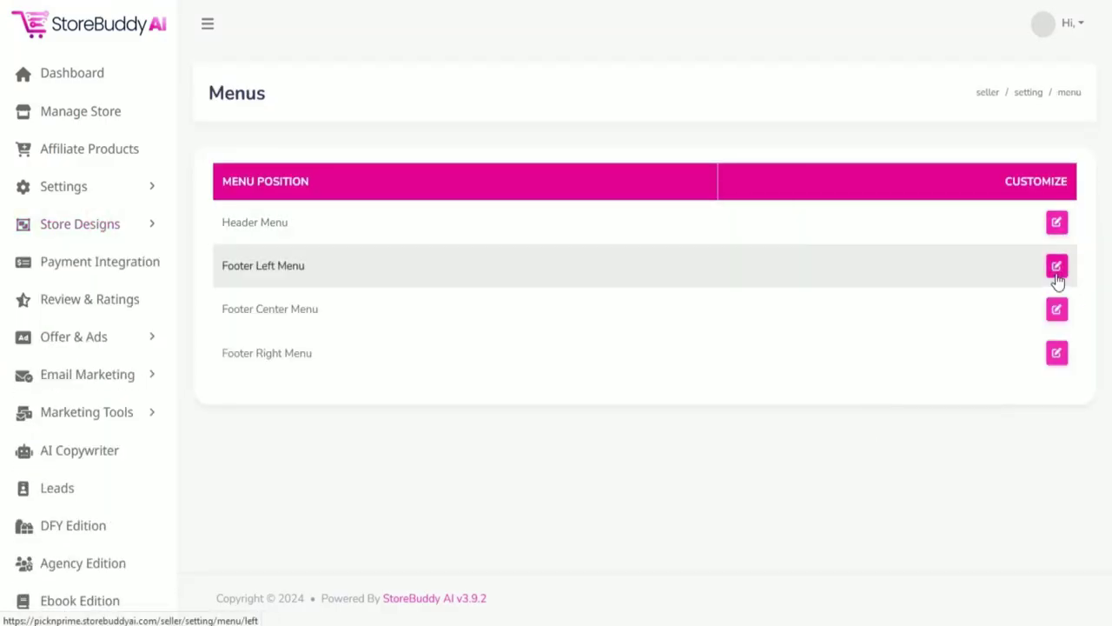
pyautogui.click(242, 420)
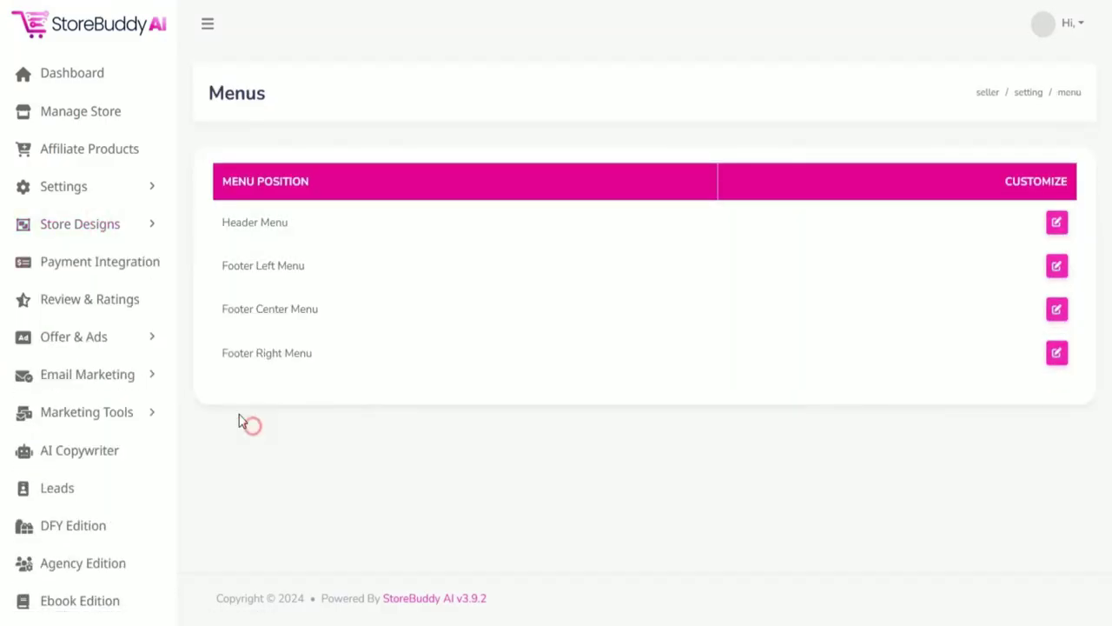
# Step: Check the store's offer ads and the new ad form, along with the email marketing and marketing tools options
pyautogui.click(130, 346)
pyautogui.click(178, 376)
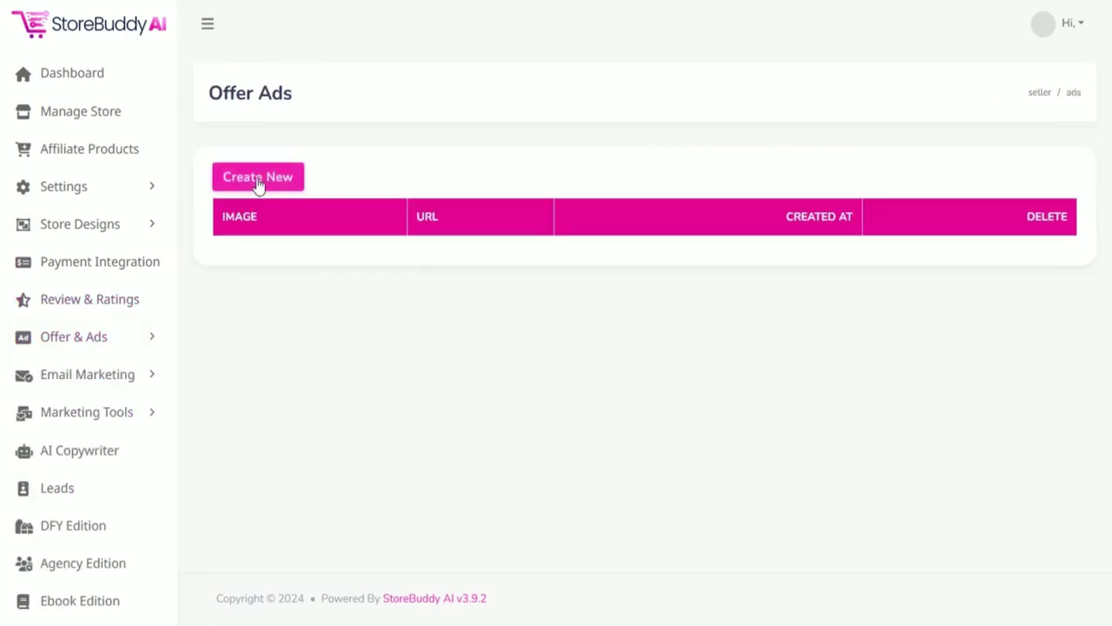
pyautogui.click(258, 181)
pyautogui.click(737, 426)
pyautogui.click(131, 375)
pyautogui.click(135, 415)
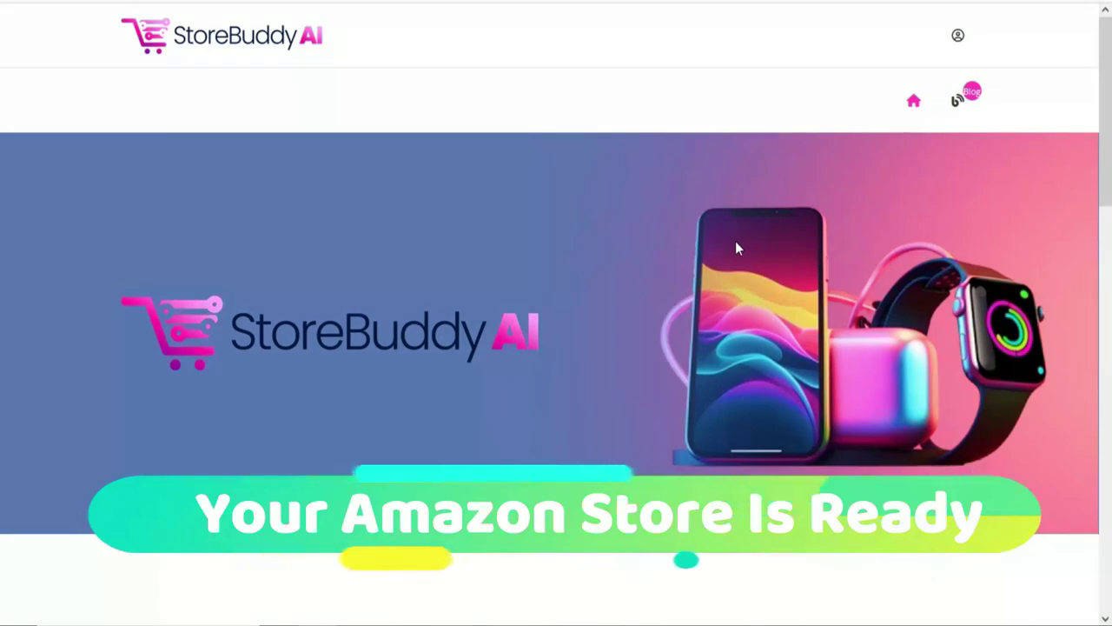
# Step: Browse the products on the picknprime storefront and view the Nike Hayward 2.0 Backpack listing
pyautogui.scroll(-1, 721, 254)
pyautogui.scroll(-8, 722, 253)
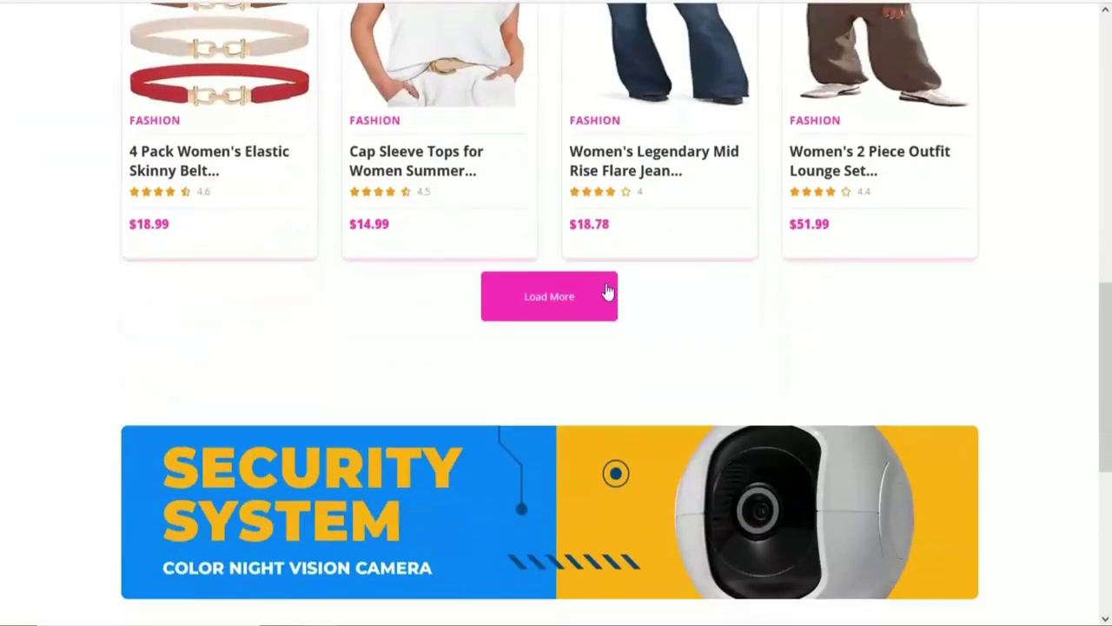
pyautogui.scroll(-5, 526, 341)
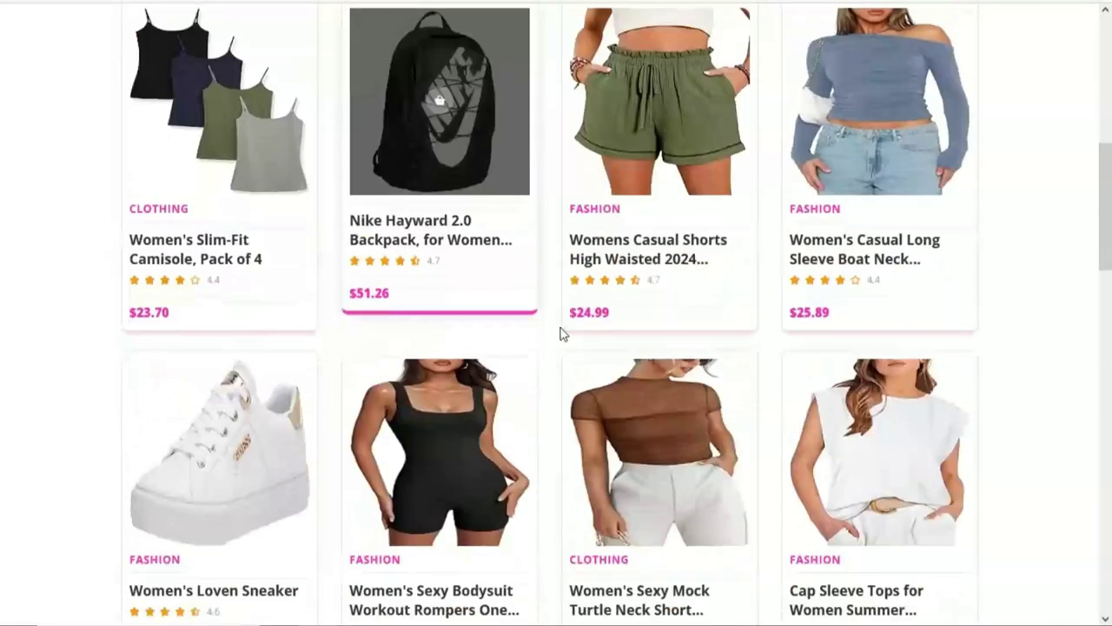
pyautogui.scroll(3, 438, 286)
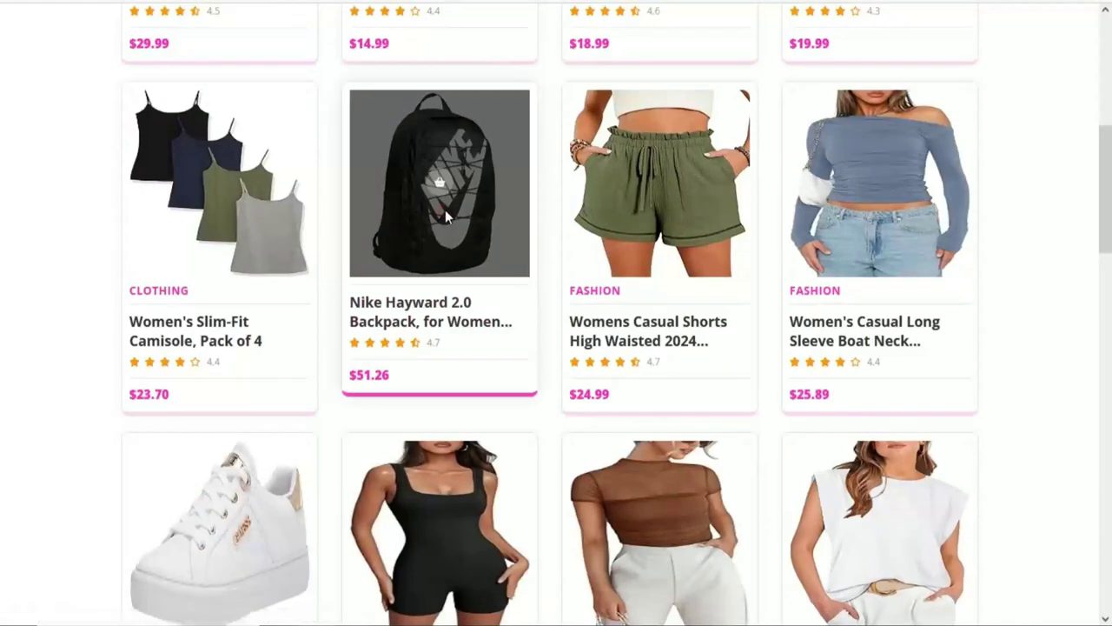
pyautogui.click(445, 210)
pyautogui.hotkey('alt', 'Left')
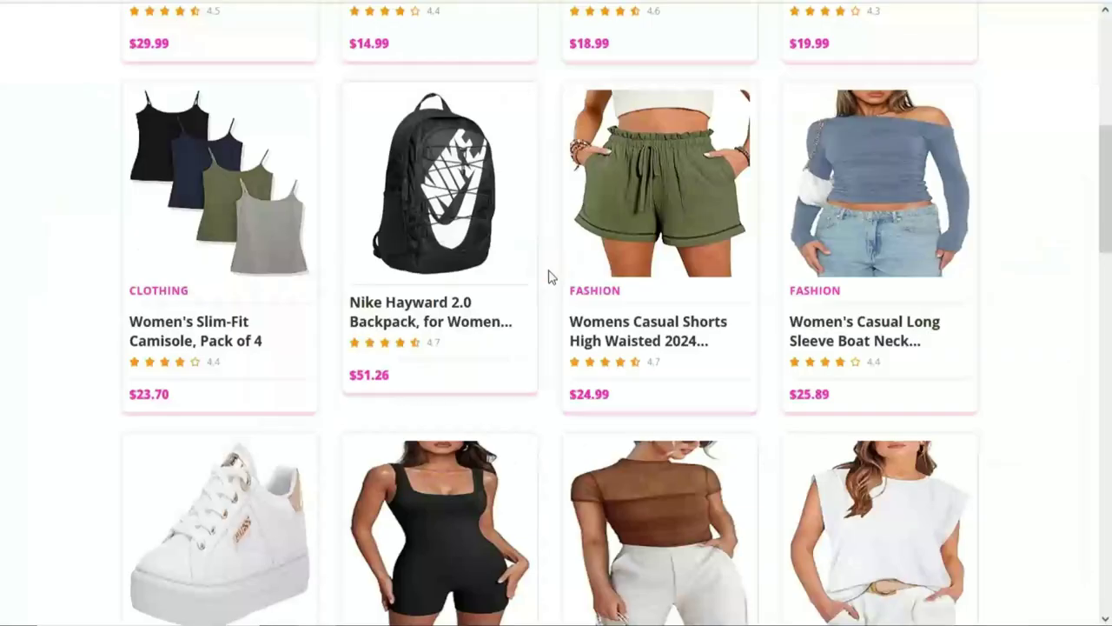
pyautogui.scroll(-6, 1109, 261)
pyautogui.scroll(-10, 946, 255)
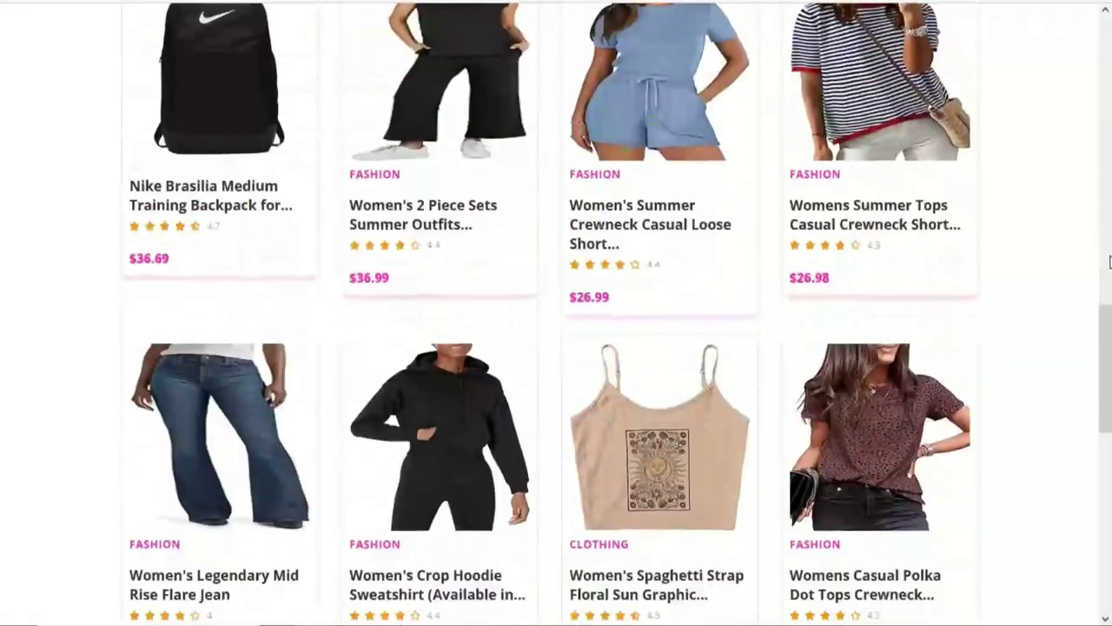
pyautogui.scroll(6, 895, 312)
pyautogui.scroll(-7, 947, 368)
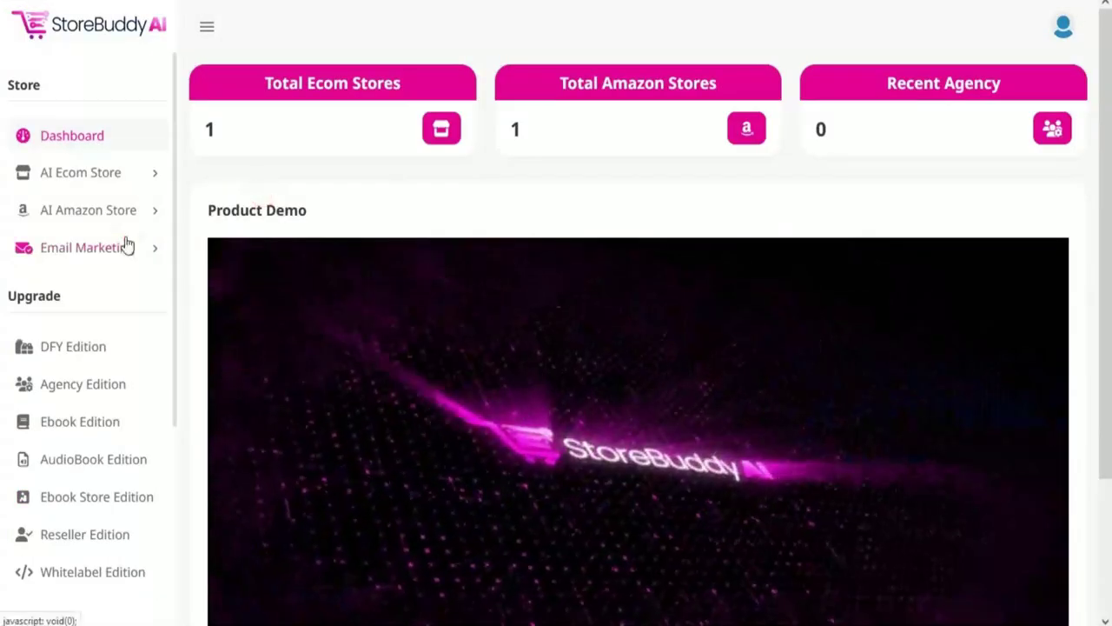
# Step: Check the autoresponder integration forms for GetResponse, ActiveCampaign and Mailchimp
pyautogui.click(125, 245)
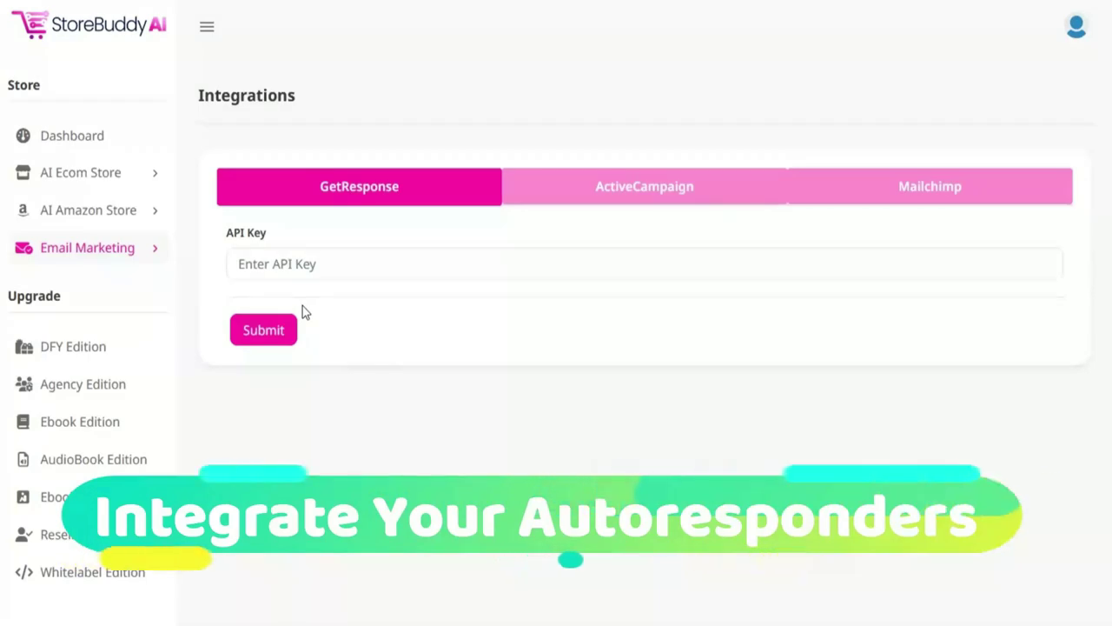
pyautogui.click(683, 189)
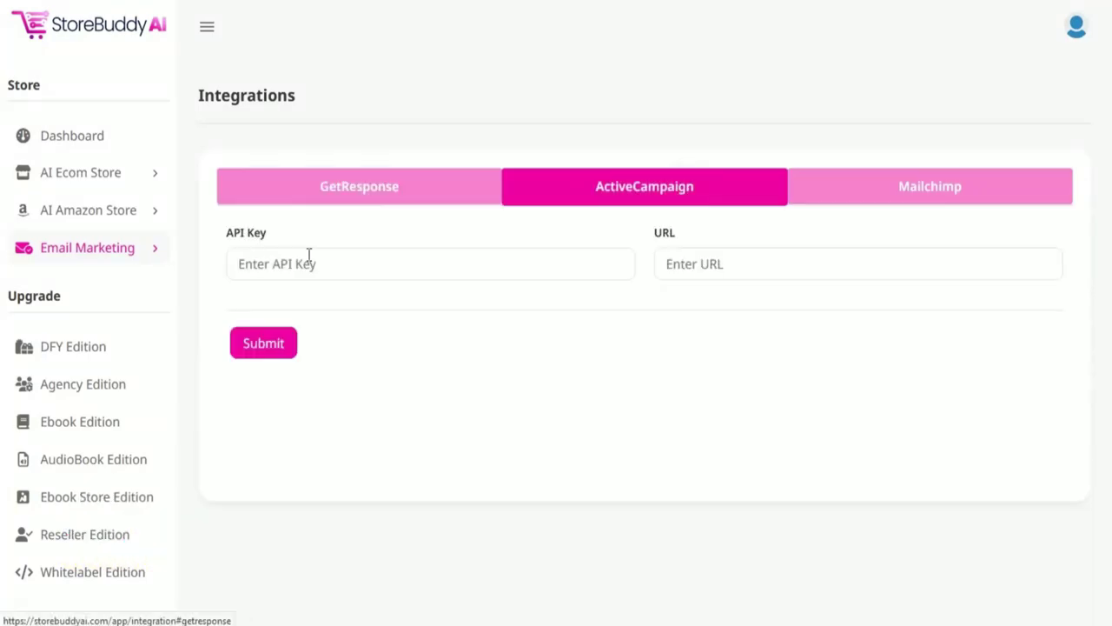
pyautogui.click(925, 197)
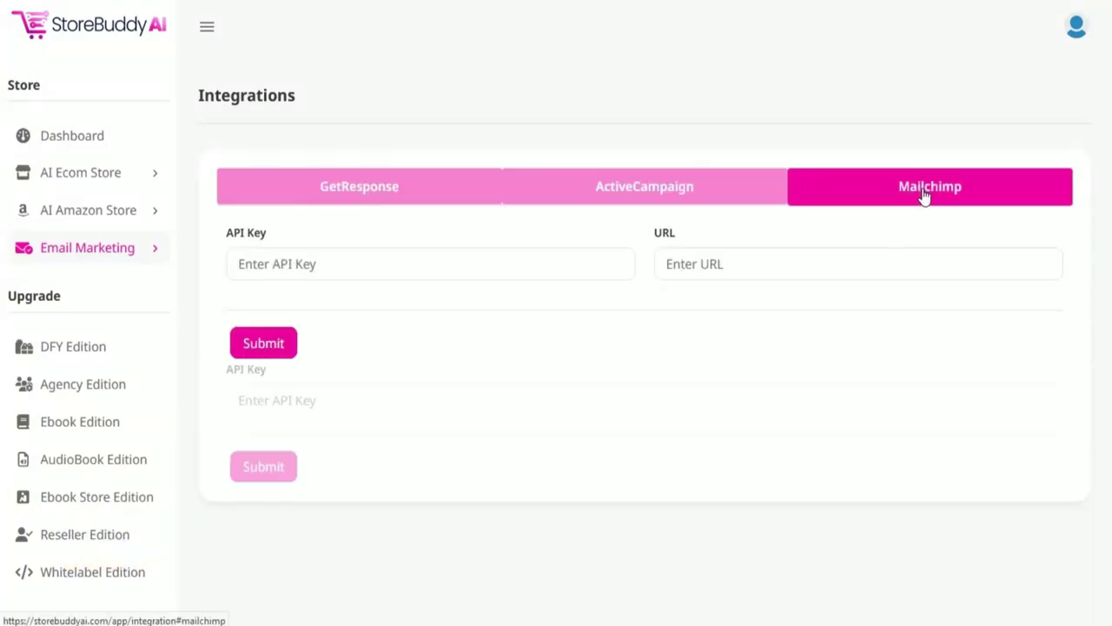
# Step: Start a new email for the dealcrafters.storebuddyai.com site with the subject "Purchase receipt"
pyautogui.click(87, 247)
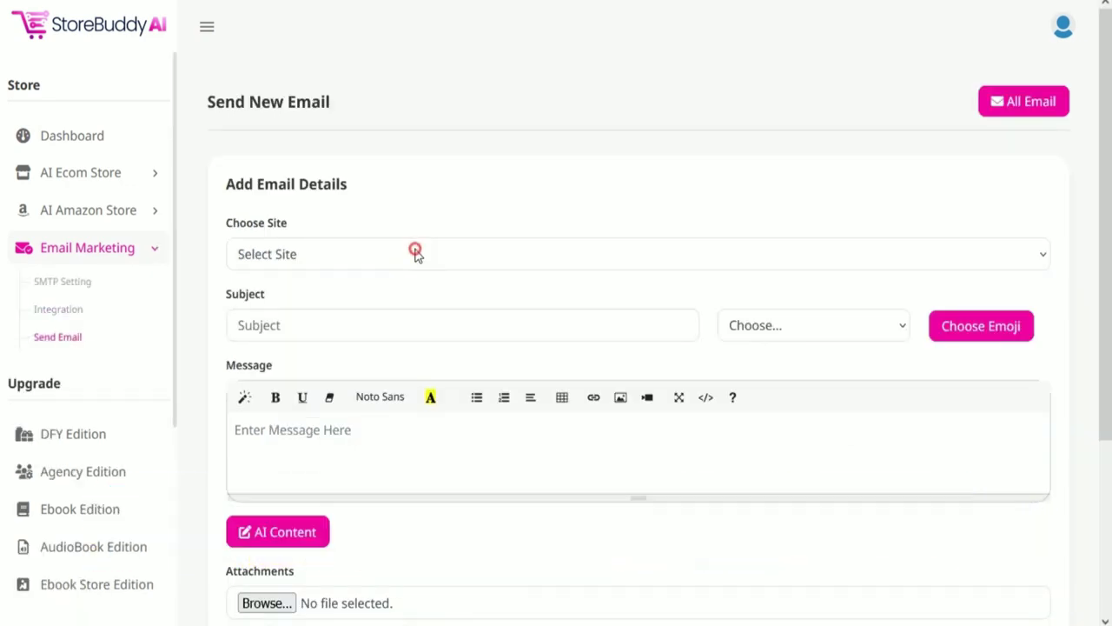
pyautogui.click(415, 252)
pyautogui.click(377, 310)
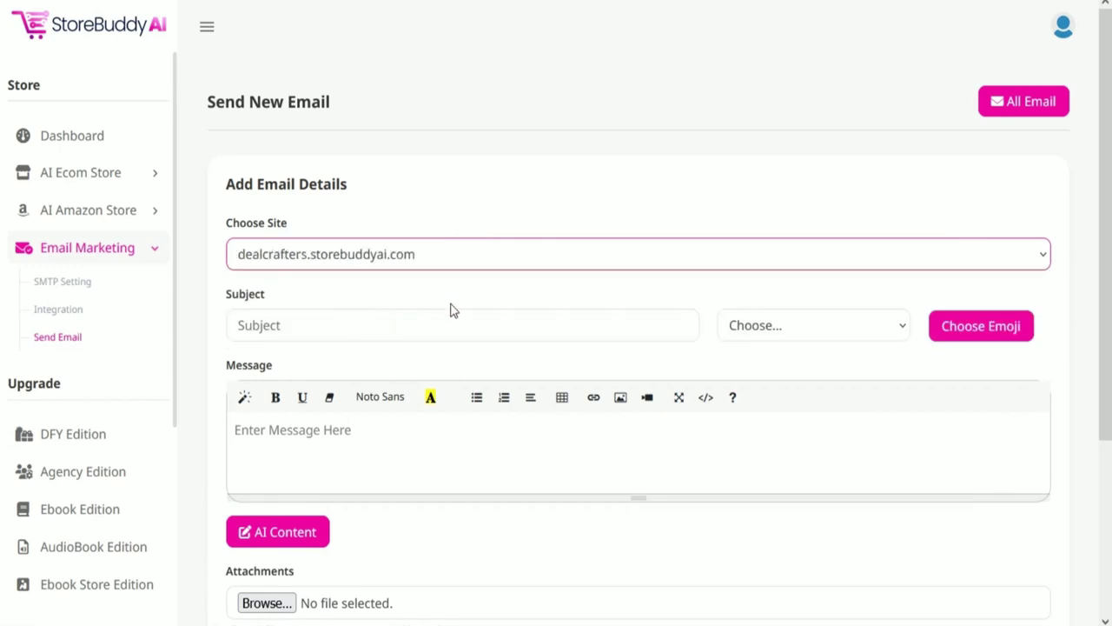
pyautogui.scroll(-2, 450, 296)
pyautogui.write('Purchase rescipt')
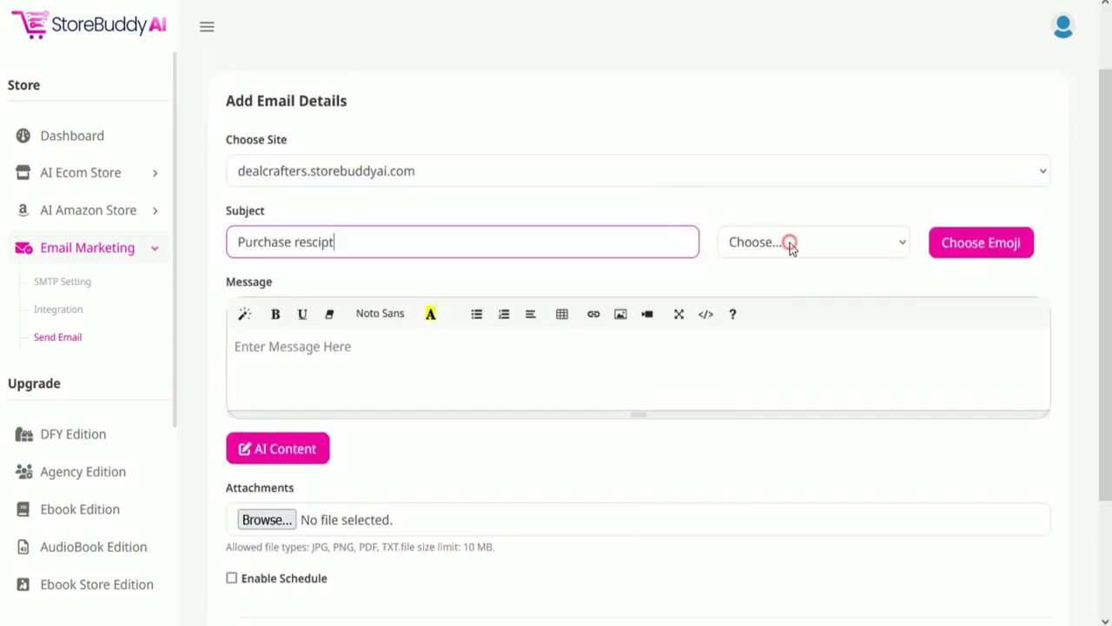
pyautogui.click(790, 246)
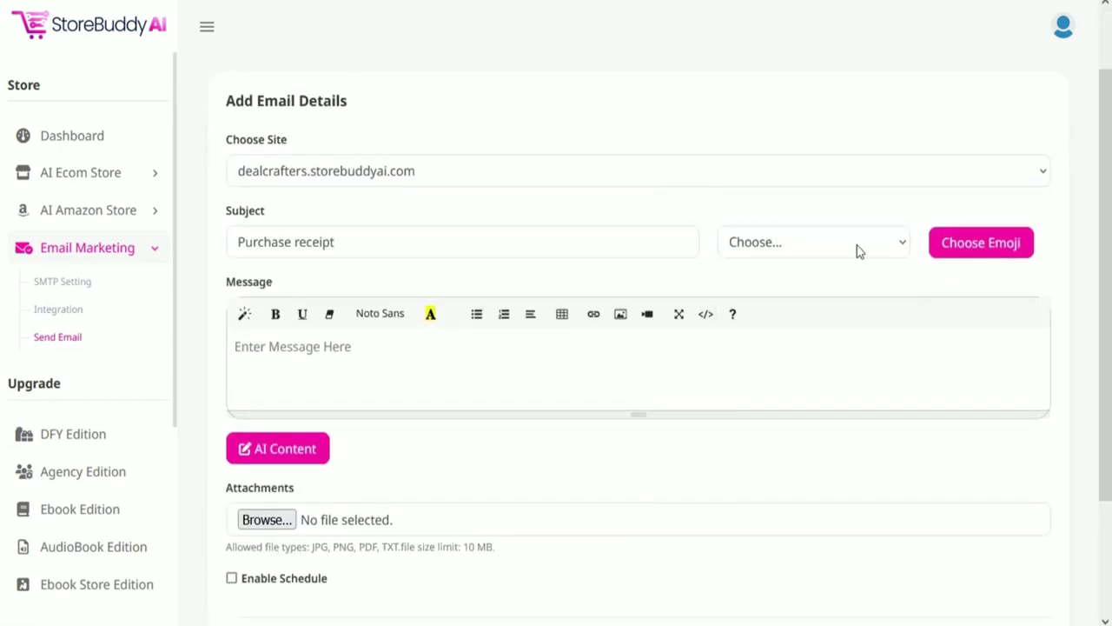
# Step: Change the email subject to "Hey {XYZ ABC}" with the Name option and add a smiling face emoji
pyautogui.click(856, 245)
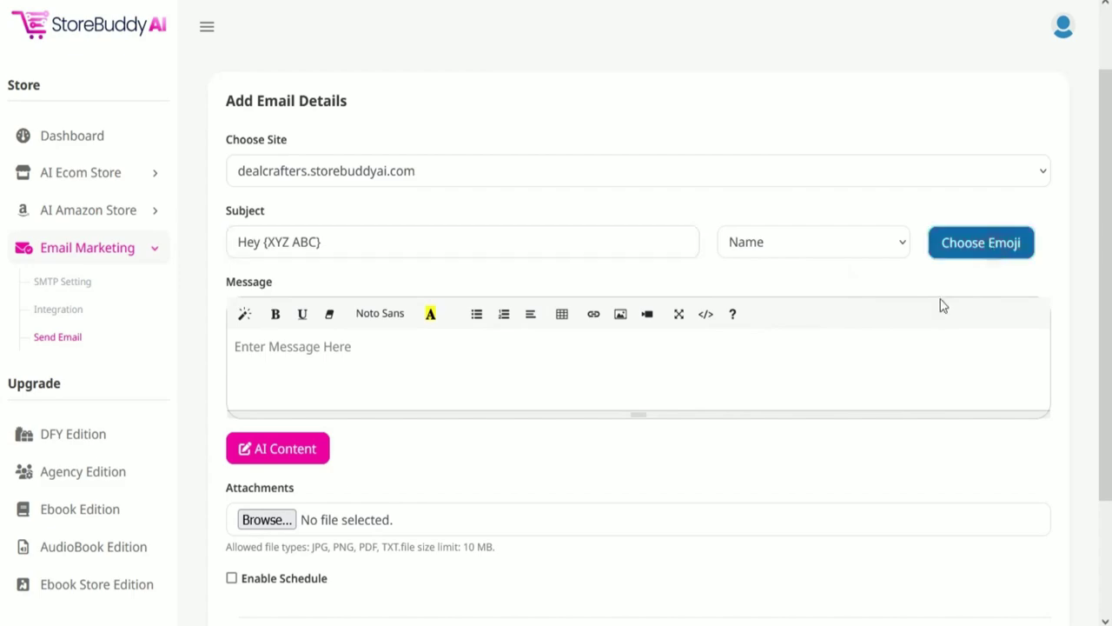
pyautogui.scroll(-1, 565, 367)
pyautogui.scroll(1, 600, 320)
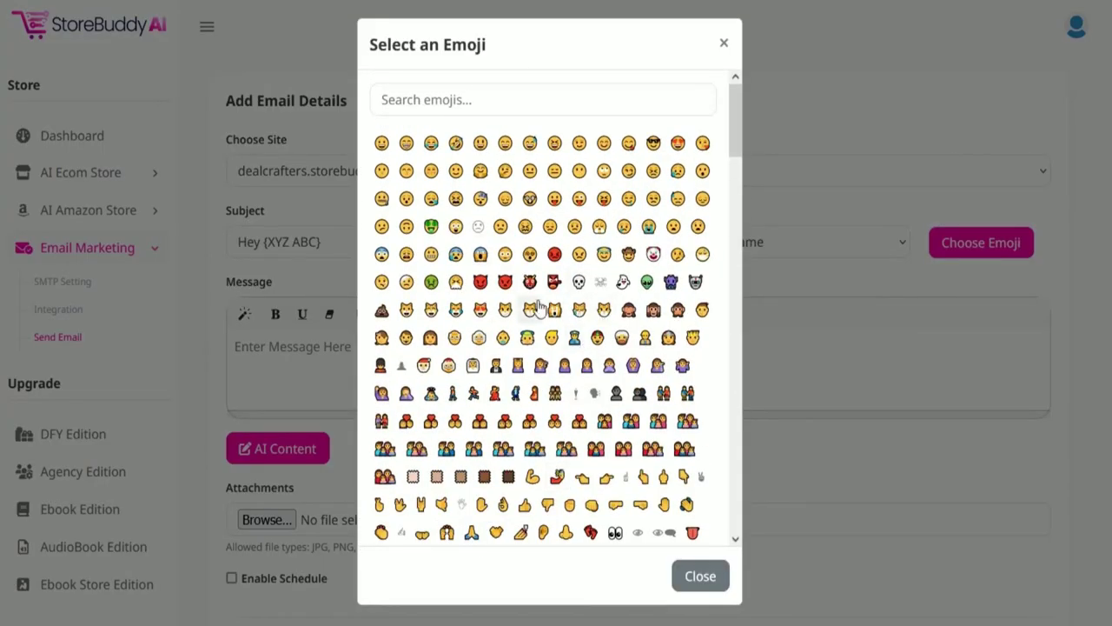
pyautogui.scroll(-15, 536, 308)
pyautogui.scroll(-6, 500, 413)
pyautogui.scroll(20, 528, 370)
pyautogui.click(456, 174)
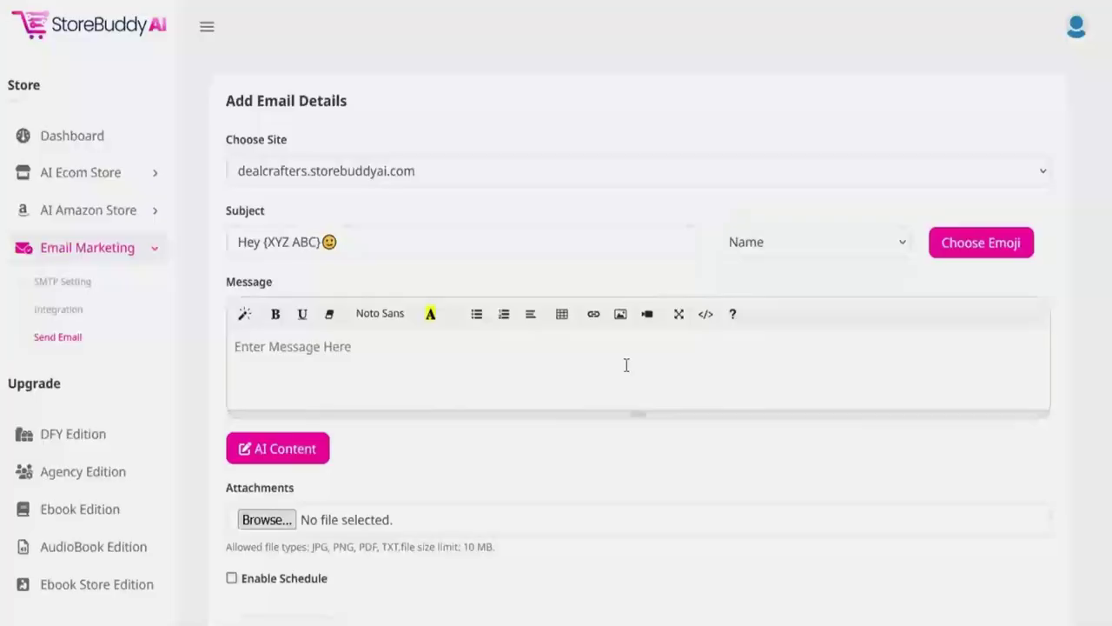
# Step: Generate the email message with the AI prompt "Plese write A Mail for A Purchase receipt for my customer?" and copy the text
pyautogui.scroll(-1, 290, 377)
pyautogui.click(290, 374)
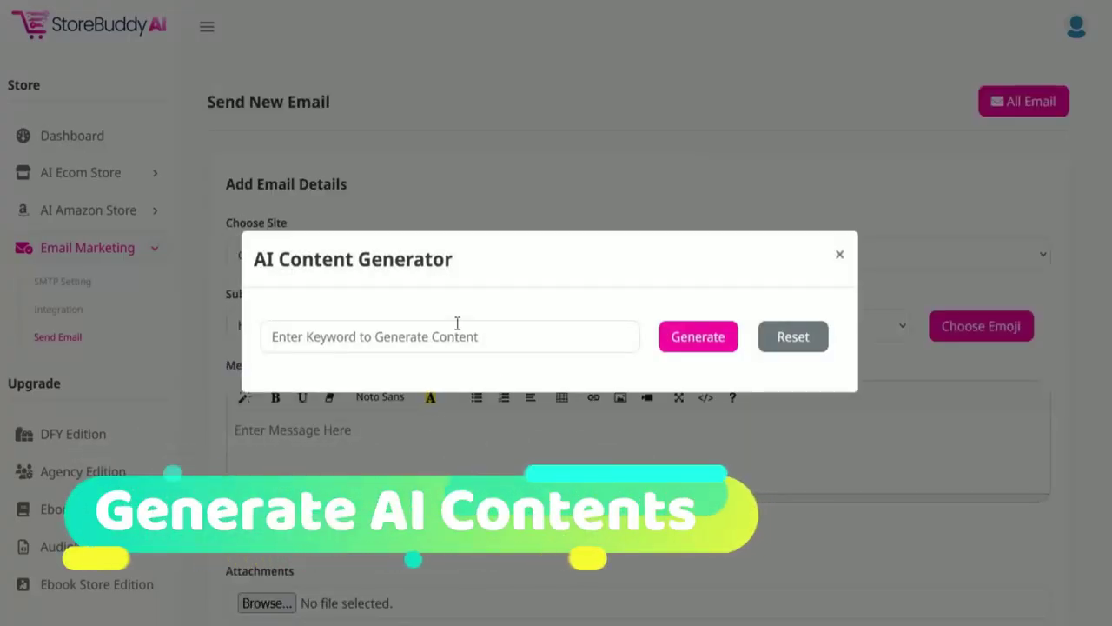
pyautogui.click(697, 336)
pyautogui.scroll(-4, 687, 426)
pyautogui.scroll(-3, 527, 388)
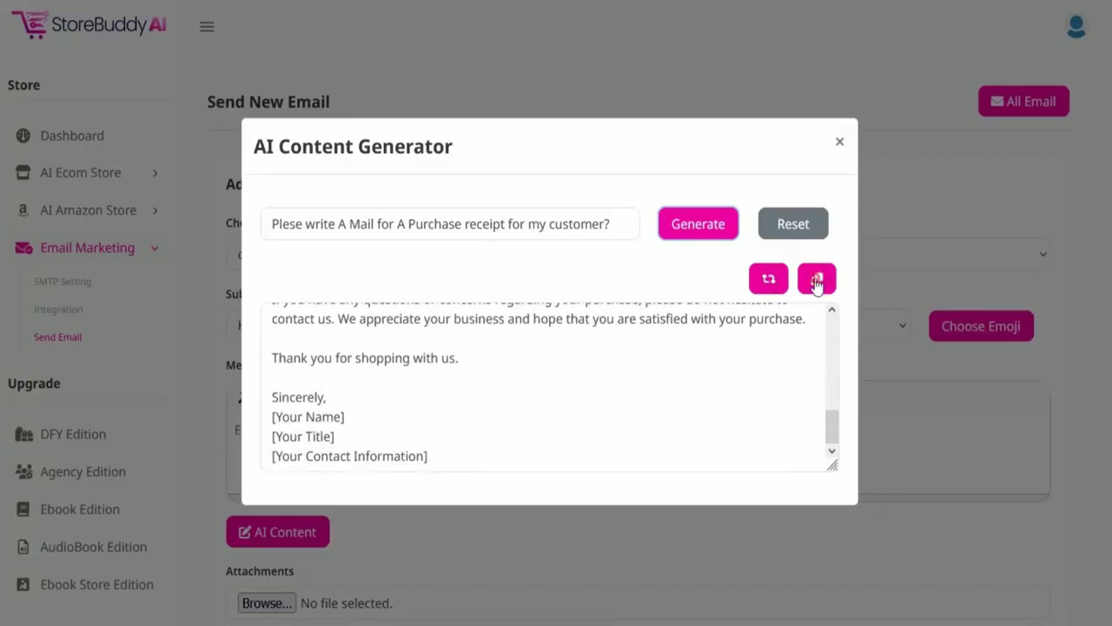
pyautogui.click(840, 143)
# Step: Enable scheduling for the email and set the schedule date to 4 October 2024
pyautogui.scroll(-6, 648, 464)
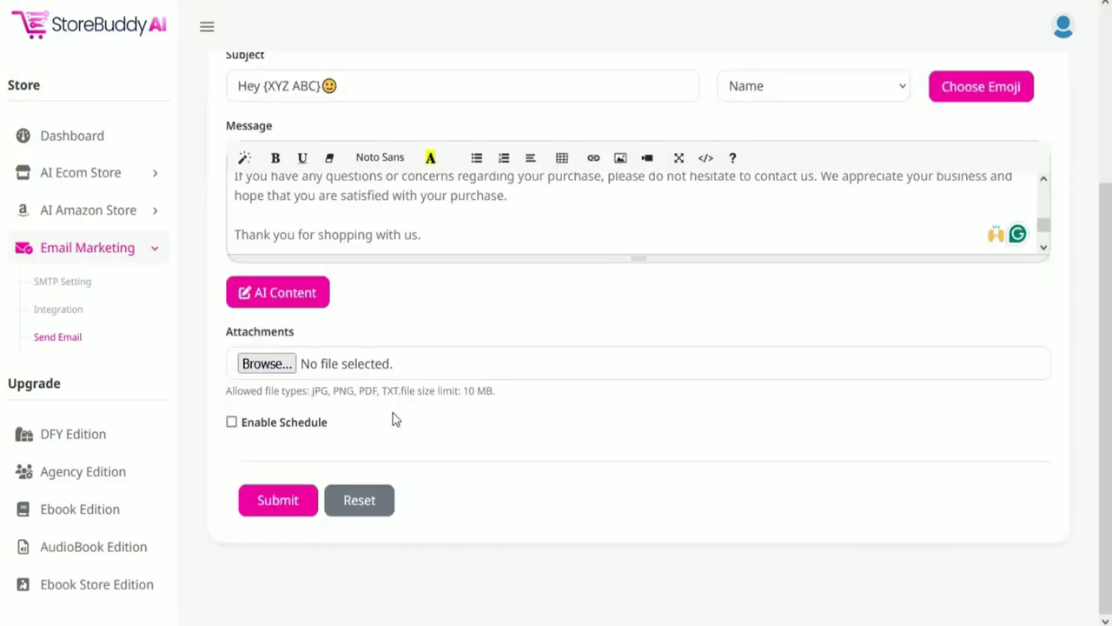
pyautogui.press('space')
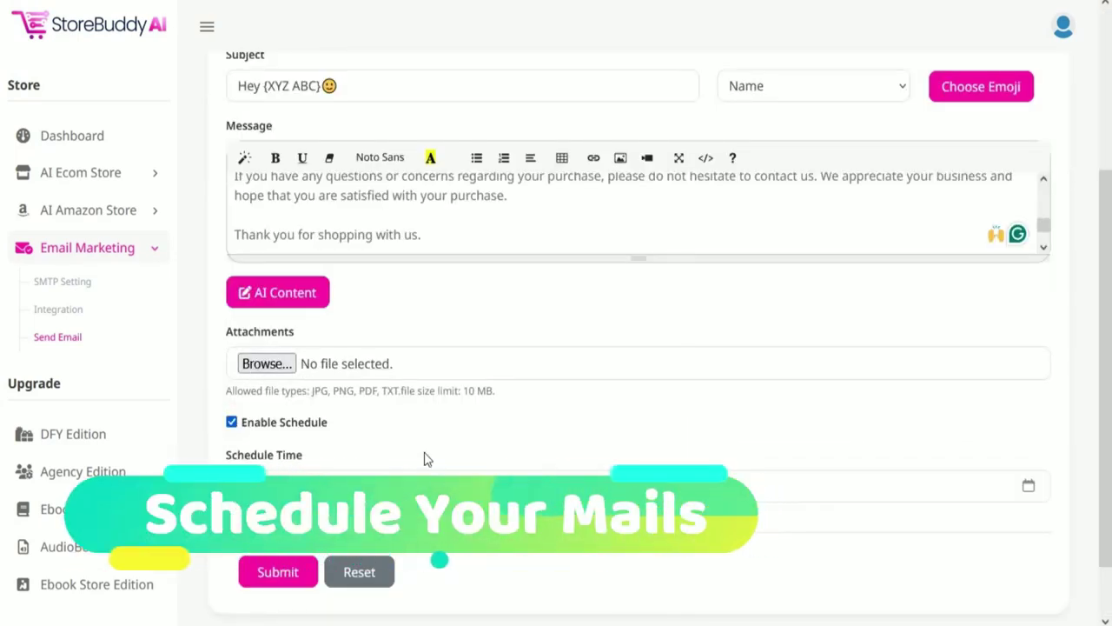
pyautogui.click(1029, 487)
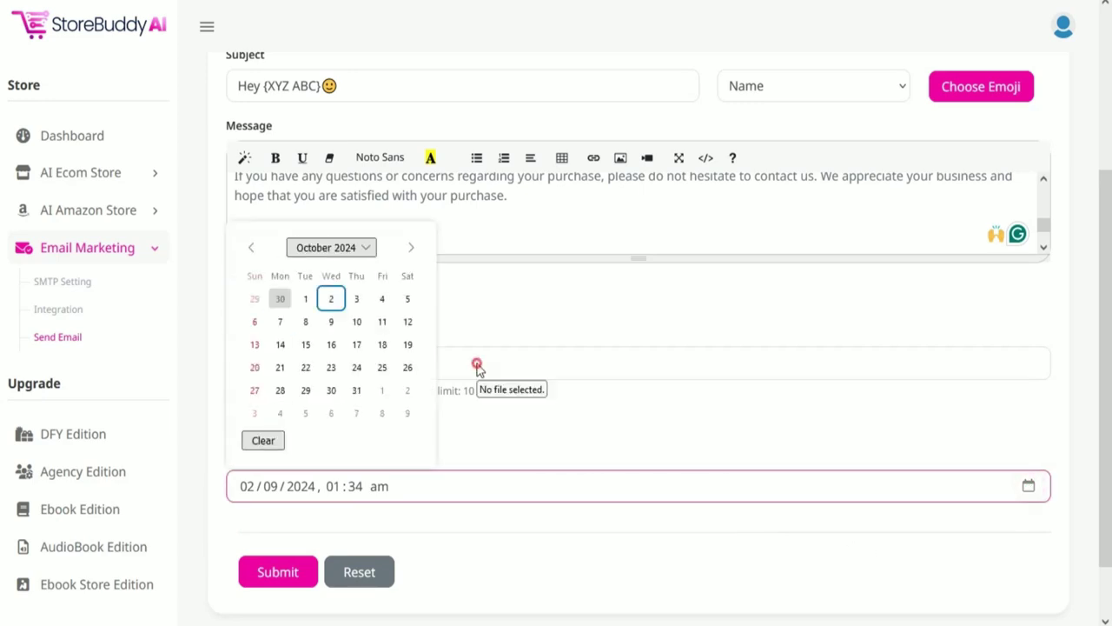
pyautogui.click(383, 298)
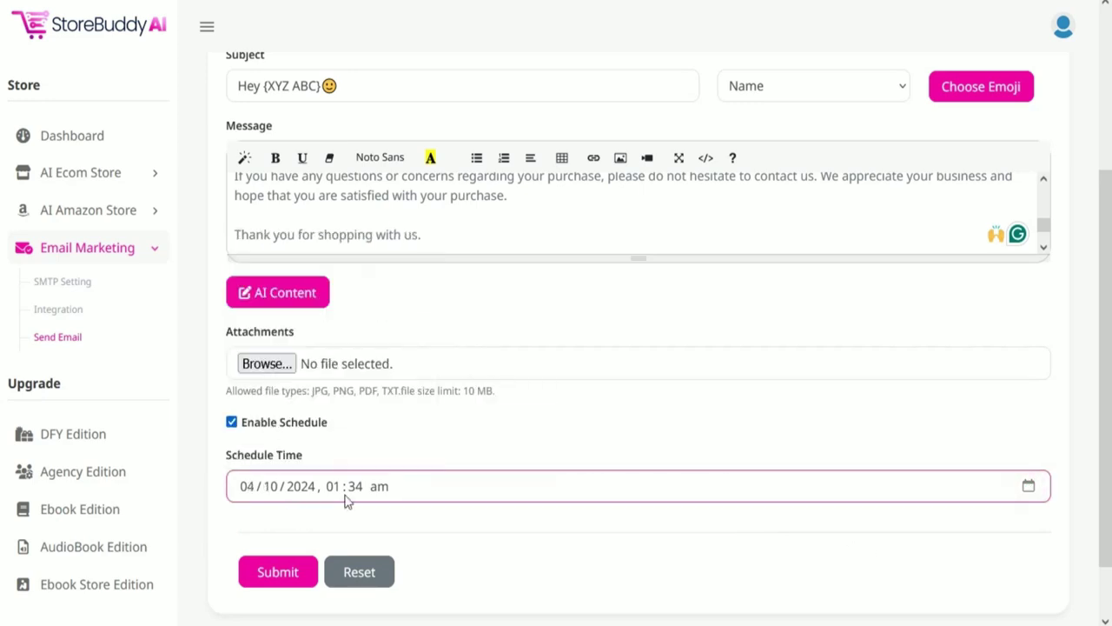